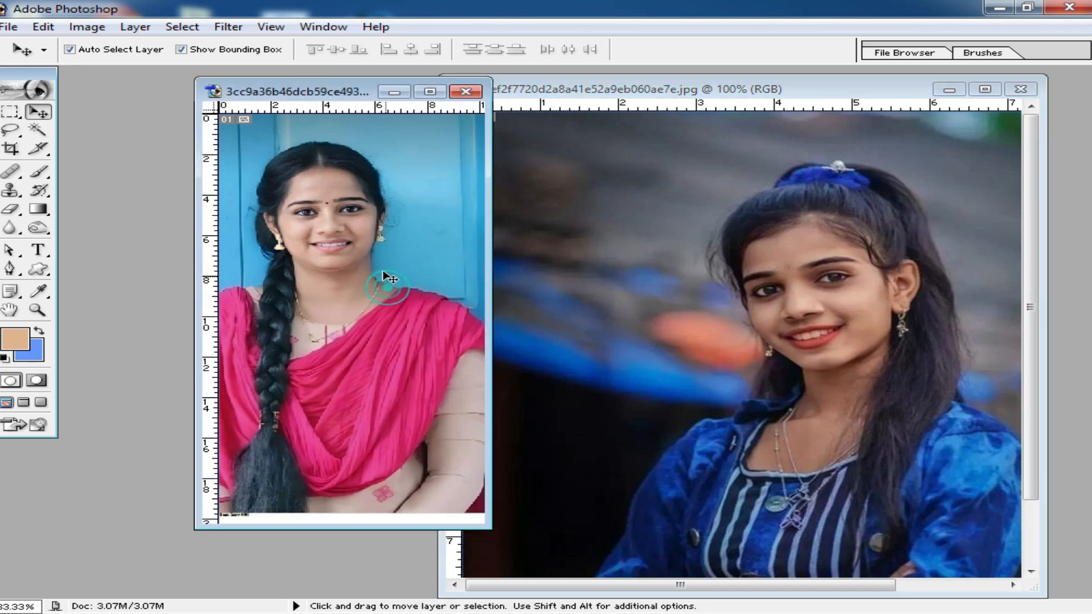
ctrl+click(336, 251)
ctrl+click(322, 261)
ctrl+click(322, 261)
drag(400, 347, 363, 284)
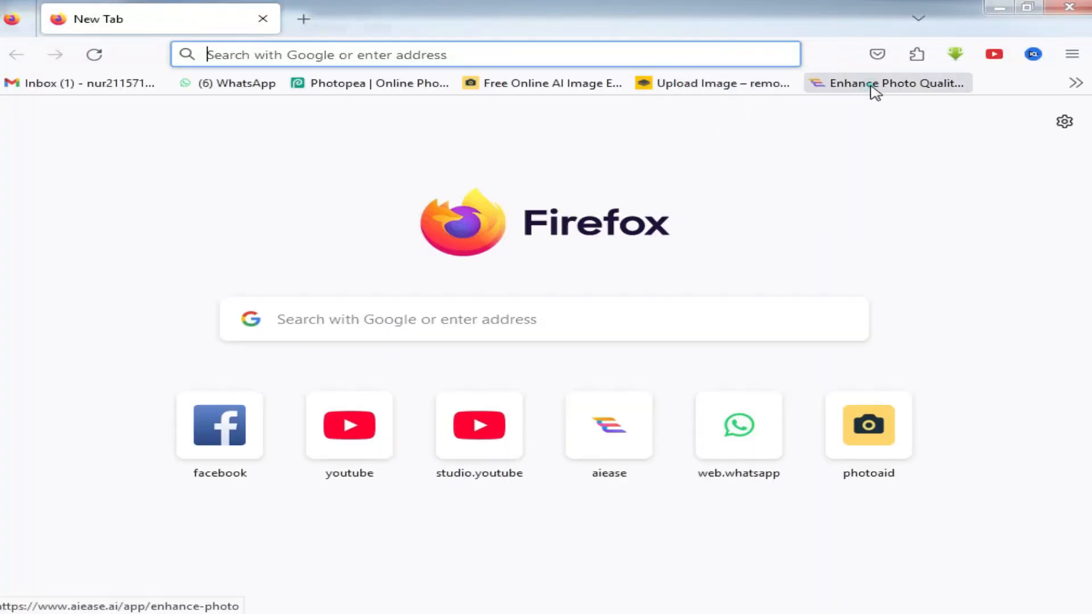
Open the AI Ease photo enhancer in Firefox and upload the pink-draped portrait and the blue-jacket portrait from the Desktop.
click(871, 89)
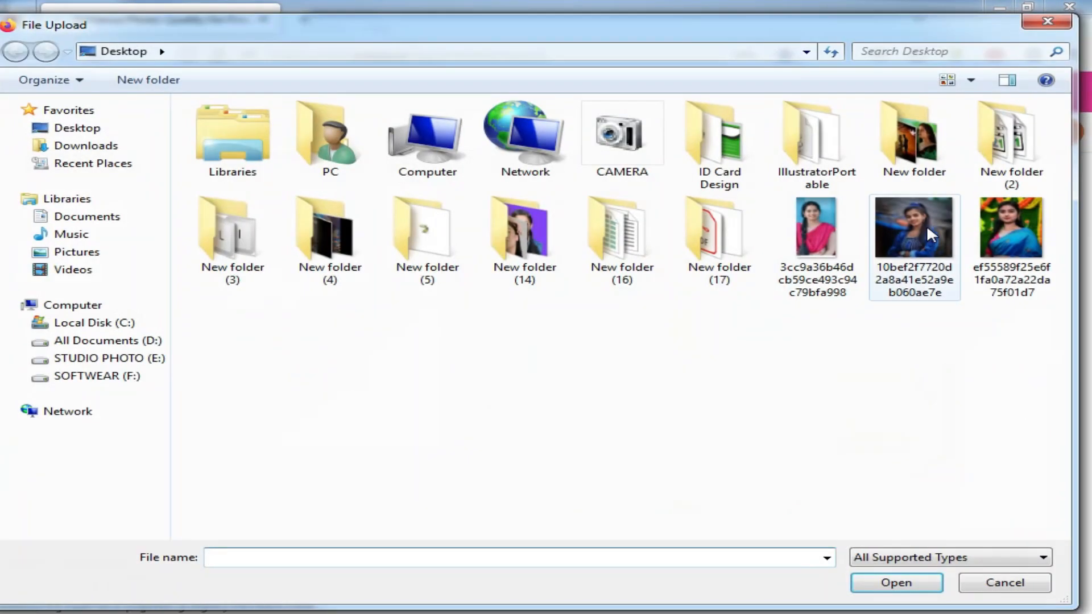
click(926, 224)
ctrl+click(816, 220)
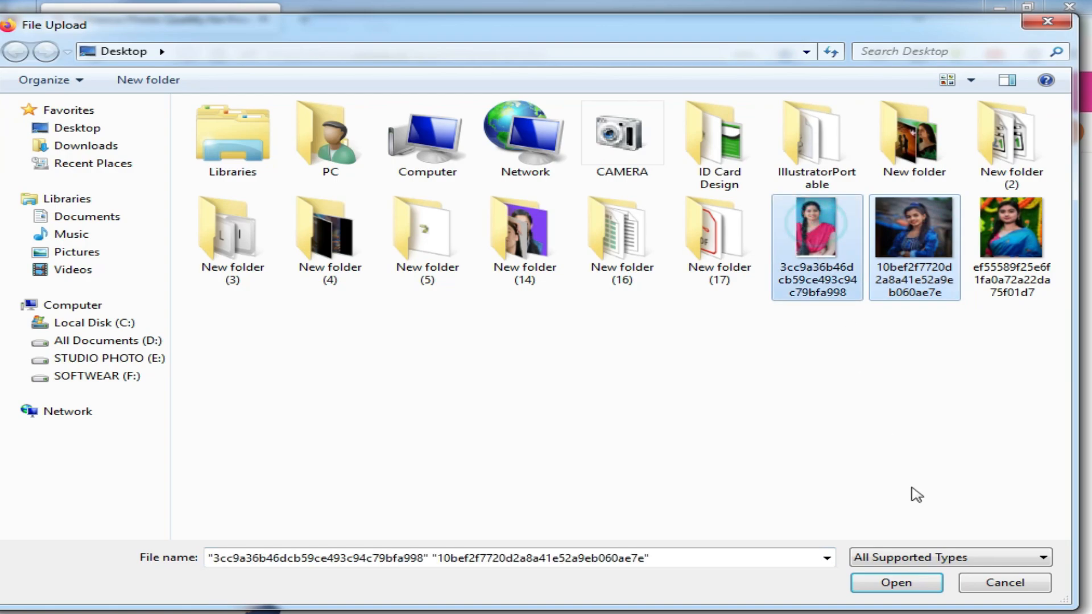
key(Return)
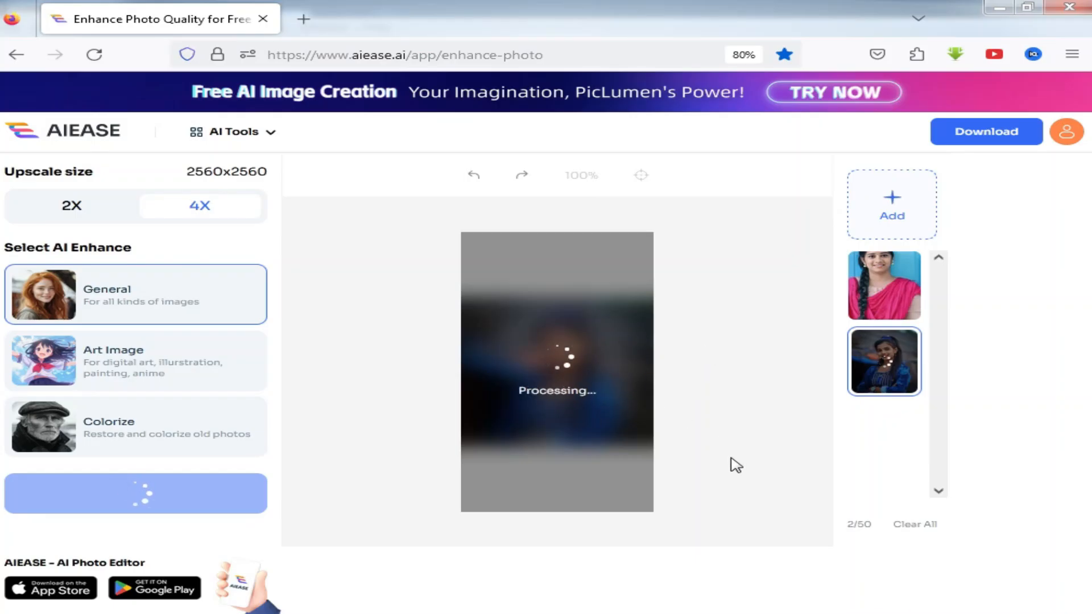
Enhance the pink-draped portrait at 4X with the General model and download all enhanced images.
click(898, 281)
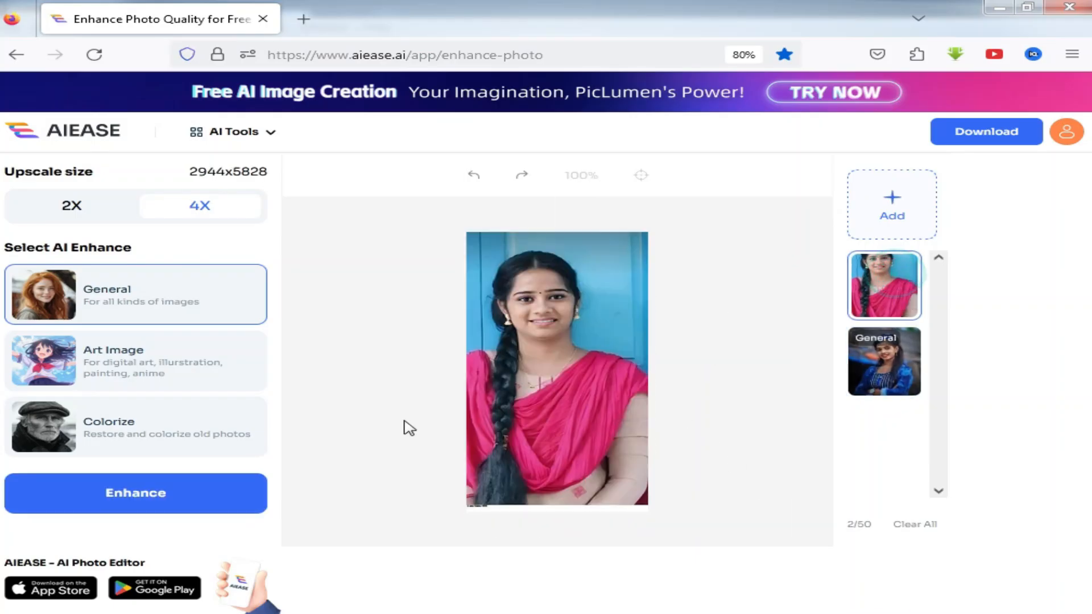
click(214, 493)
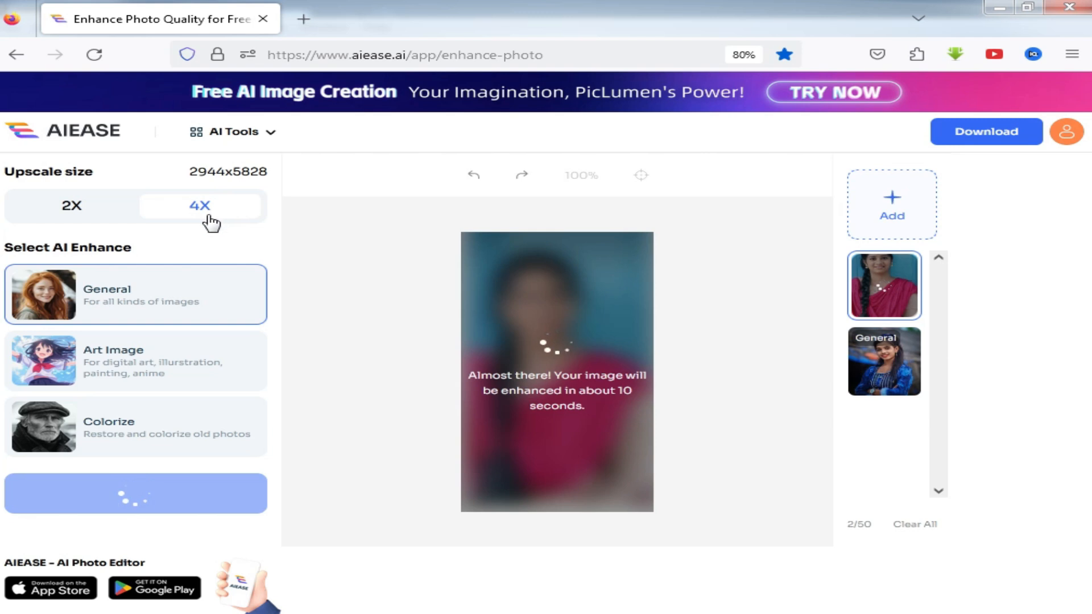
click(991, 136)
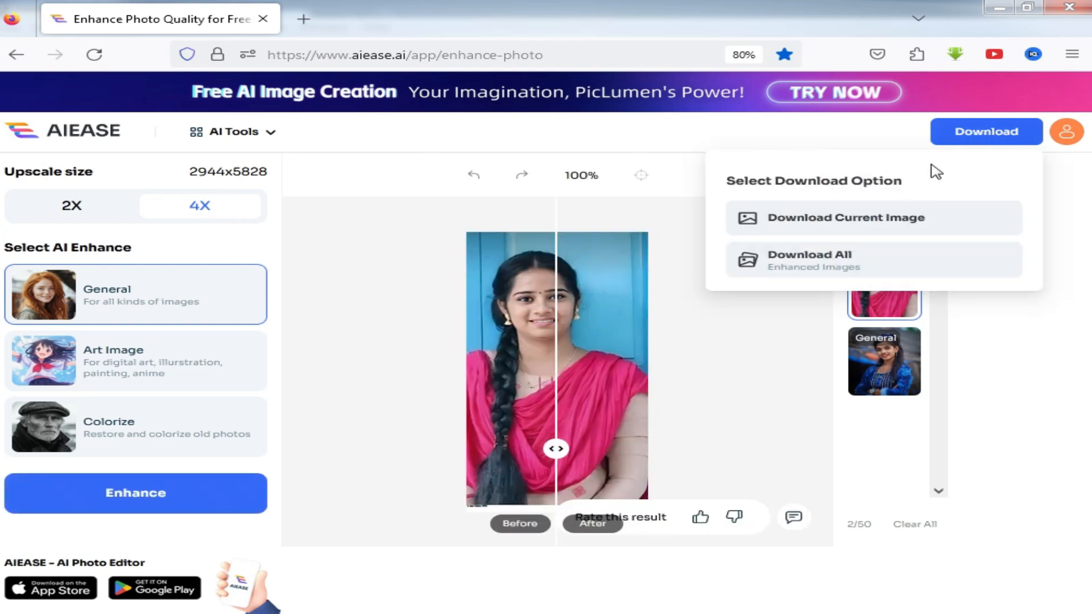
click(830, 266)
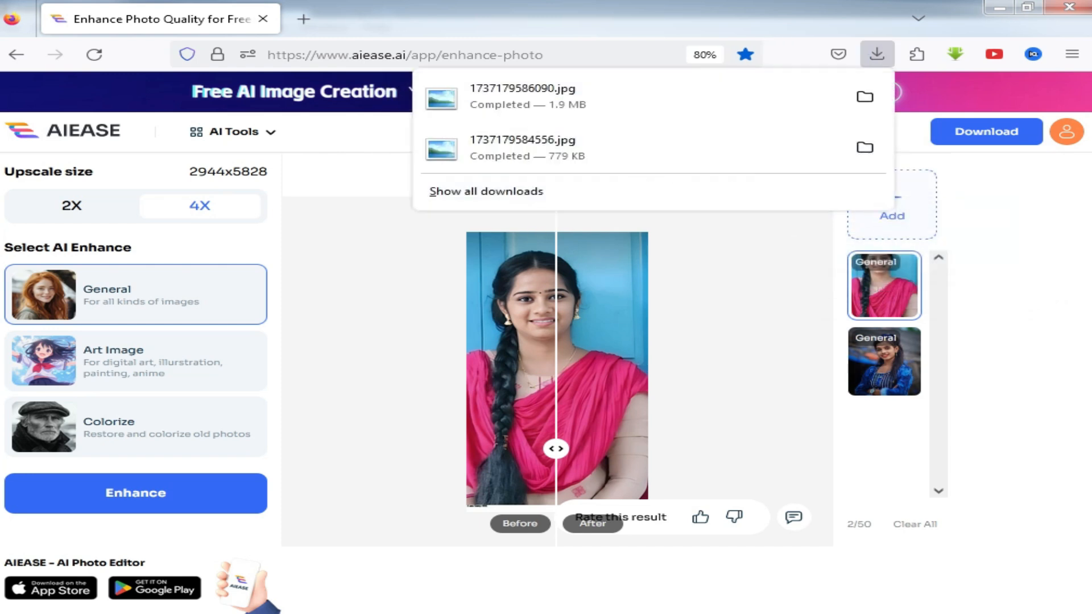
Open the downloaded enhanced photos in Photoshop and inspect the face in 1737179586090.jpg up close.
key(super+e)
click(69, 152)
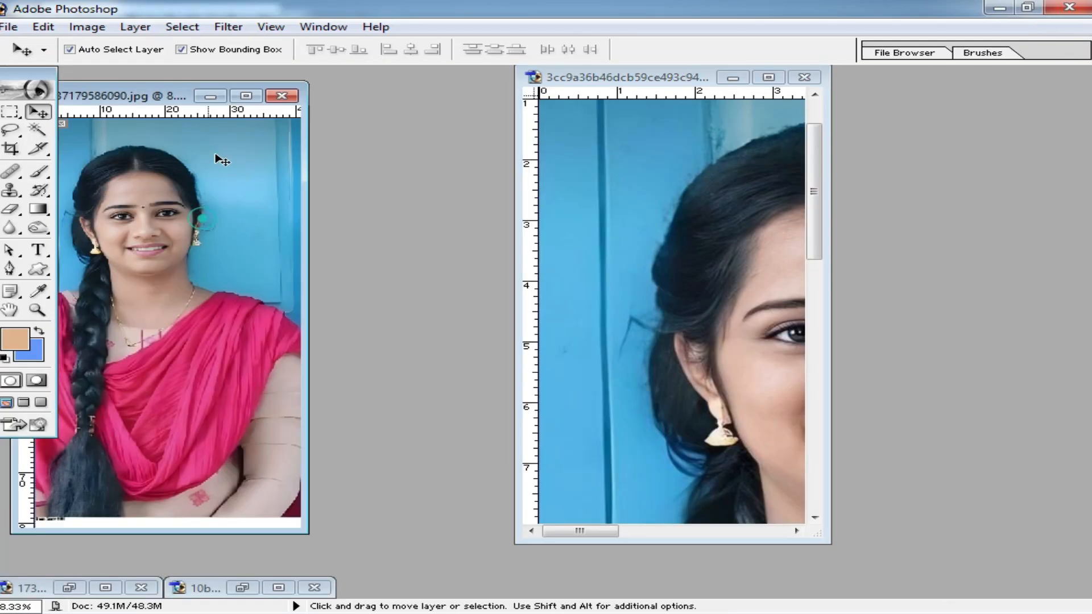
drag(147, 94, 233, 93)
double_click(232, 92)
key(ctrl+0)
ctrl+click(554, 262)
ctrl+click(552, 263)
ctrl+click(466, 325)
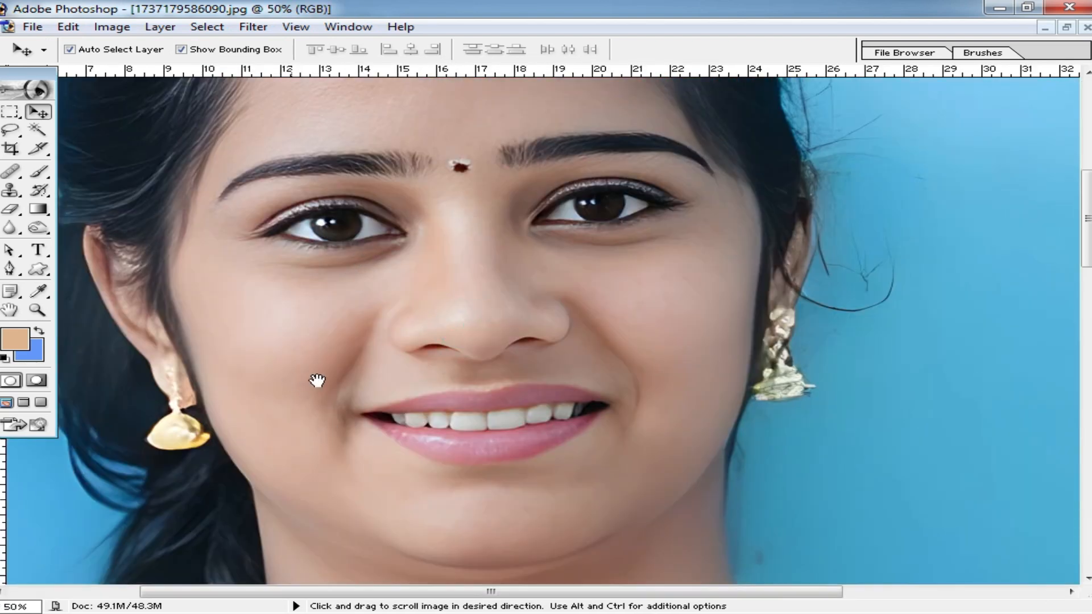
ctrl+alt+click(568, 358)
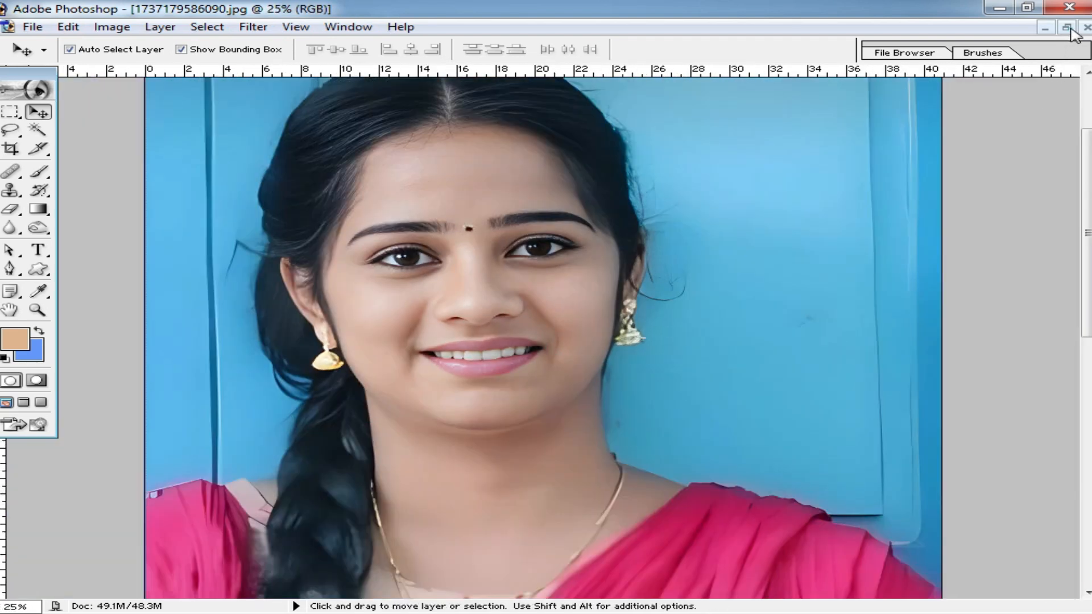
Copy the original portrait into 1737179586090.jpg as a new layer and place it in the canvas's upper-left corner.
click(1067, 27)
ctrl+alt+click(279, 338)
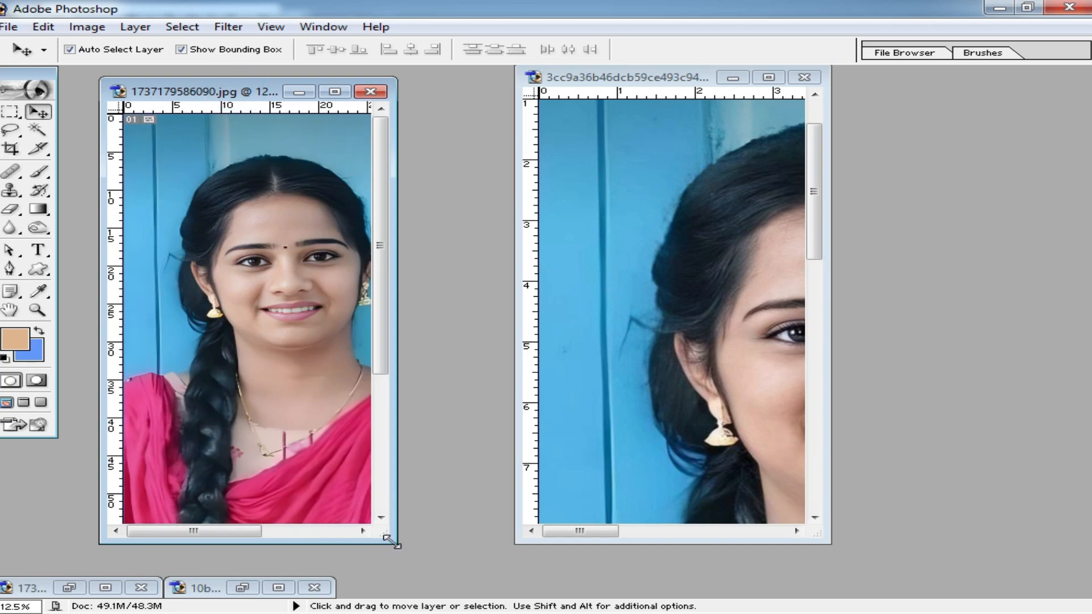
drag(392, 542, 591, 578)
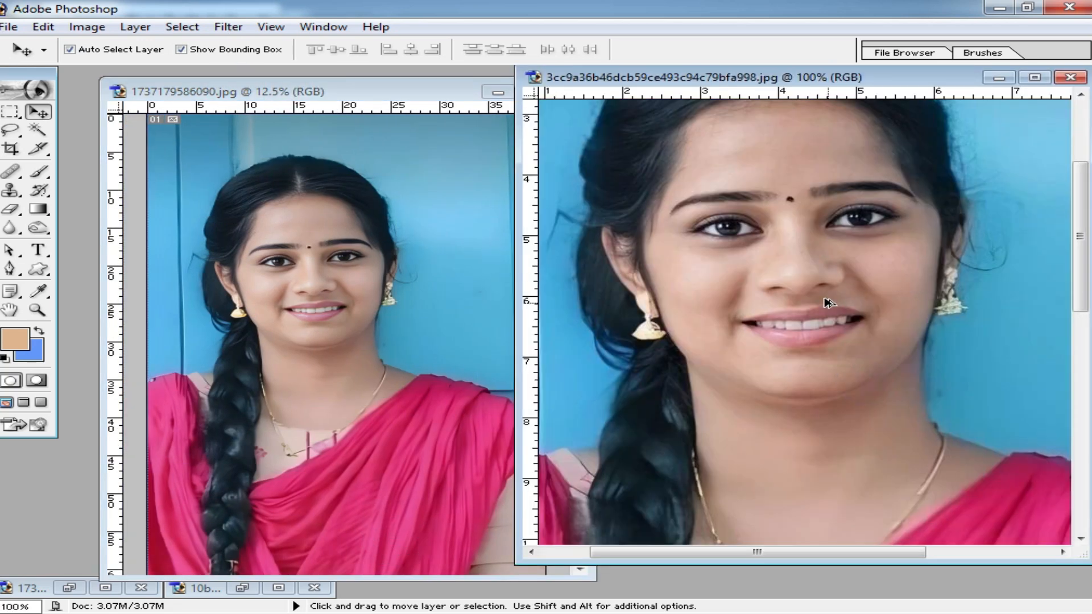
drag(829, 302, 341, 335)
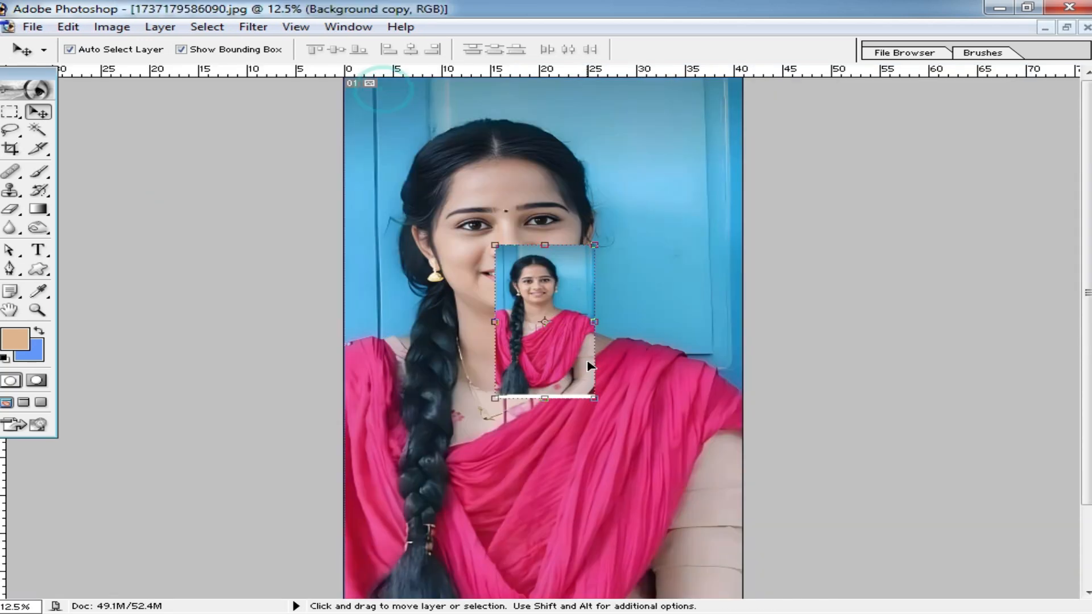
drag(568, 362, 415, 183)
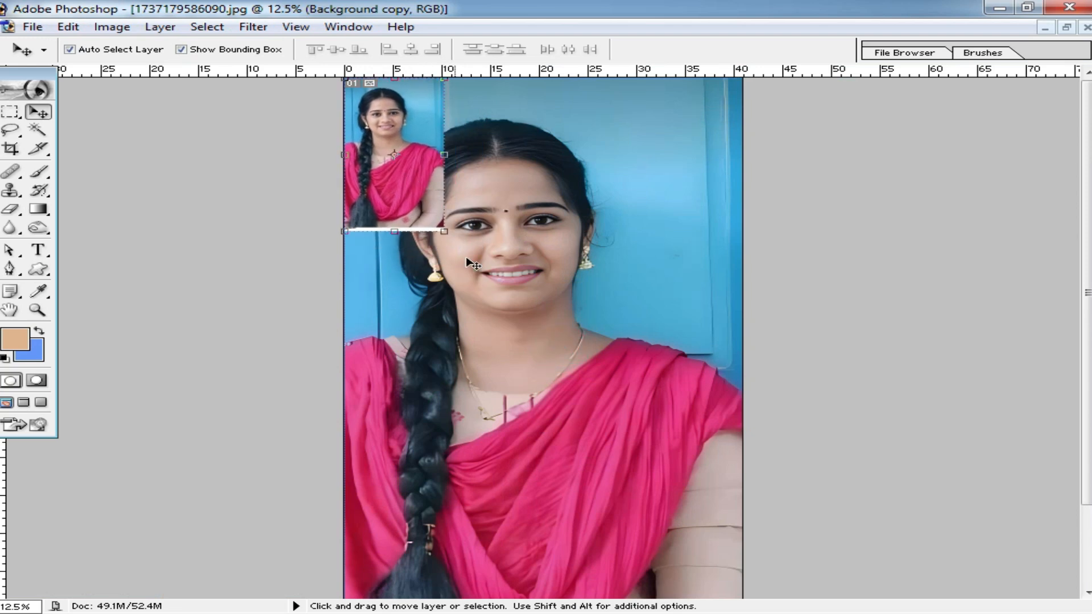
Scale the pasted original portrait so that it covers the enhanced photo's whole canvas.
key(ctrl+minus)
drag(484, 235, 685, 543)
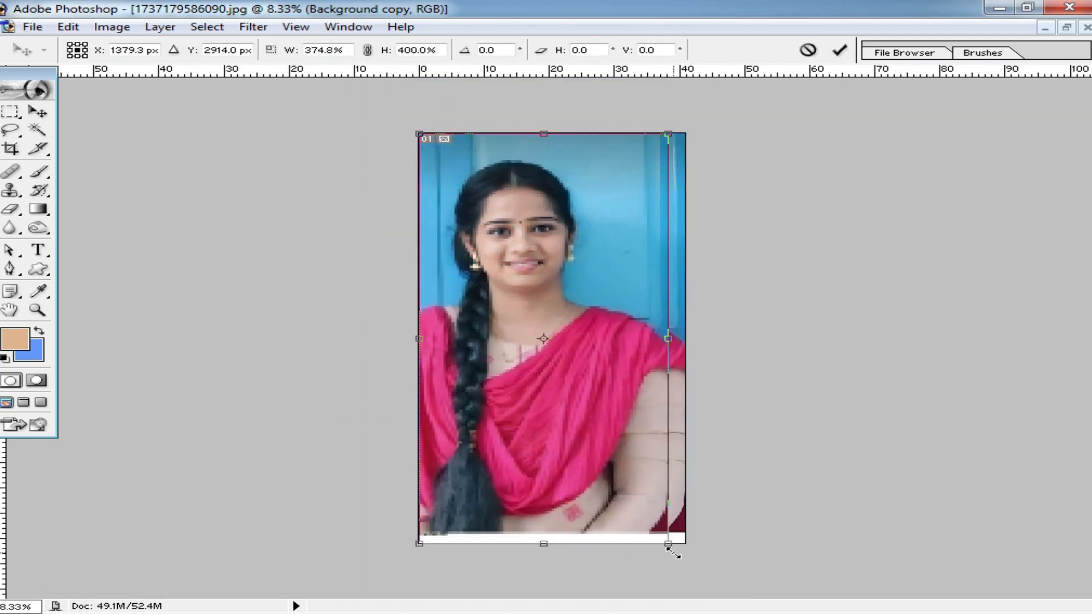
double_click(625, 423)
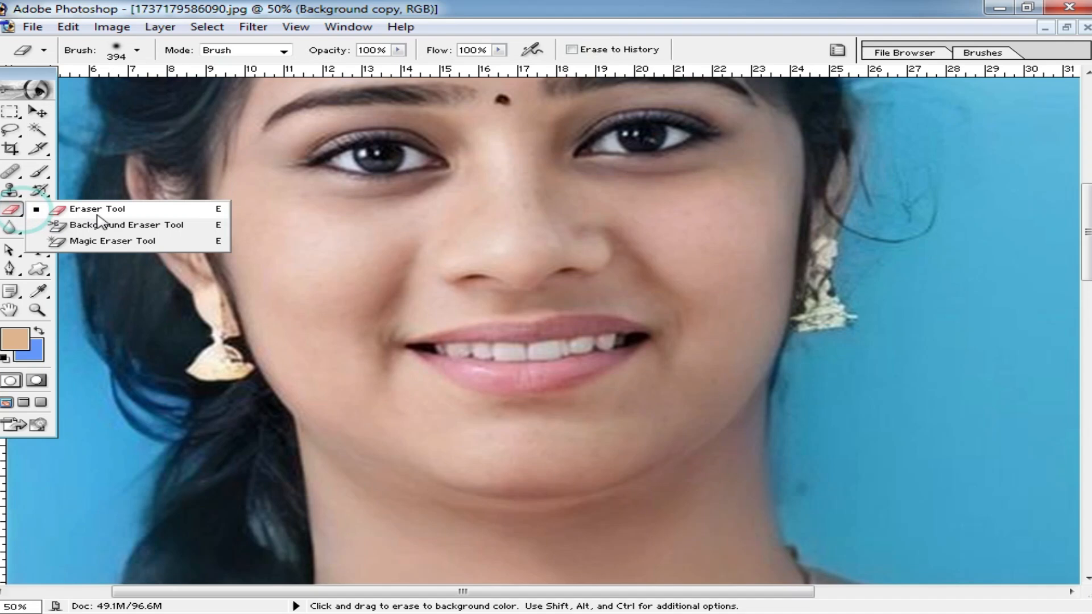
Erase the top layer over the cheek on the image's left side using the Eraser with an 85 px brush.
click(102, 207)
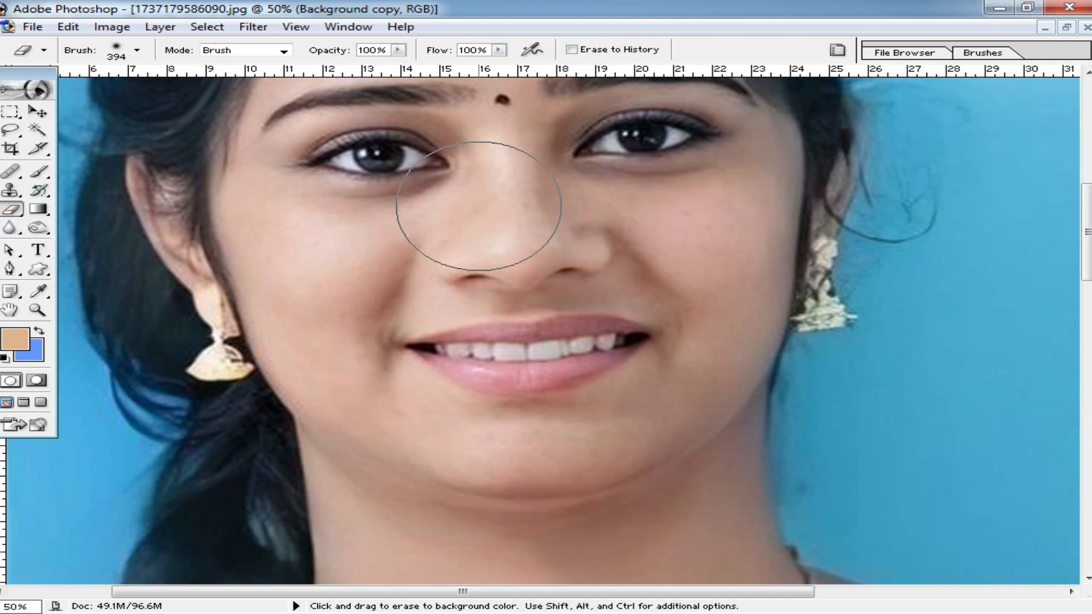
scroll(463, 207, up, 1)
right_click(677, 295)
click(780, 328)
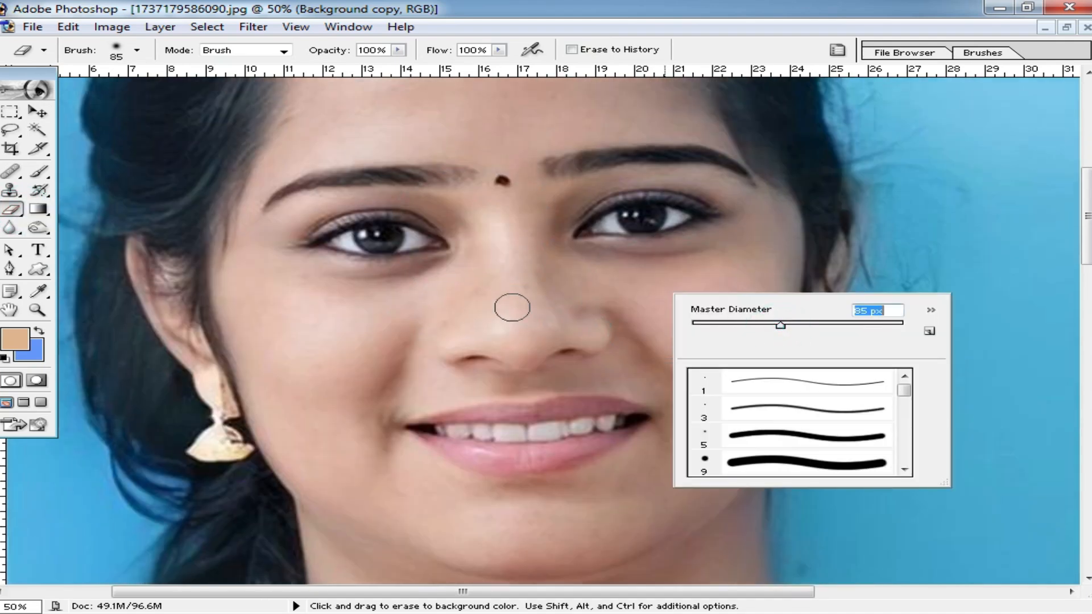
click(429, 293)
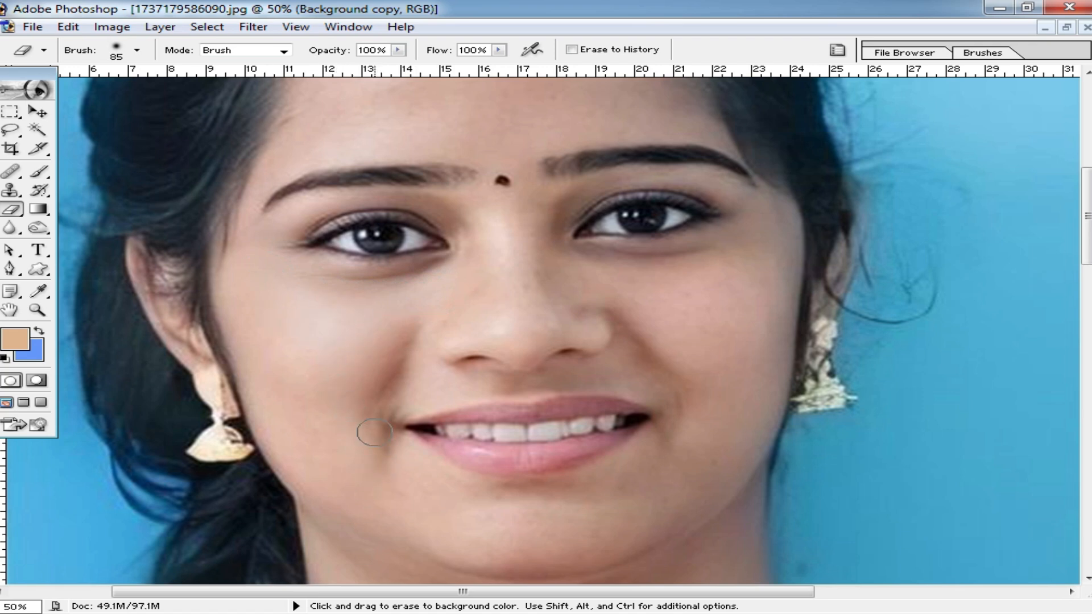
Enlarge the eraser brush to 96 px and erase the top layer over the nose area.
right_click(430, 336)
drag(540, 371, 552, 371)
click(479, 297)
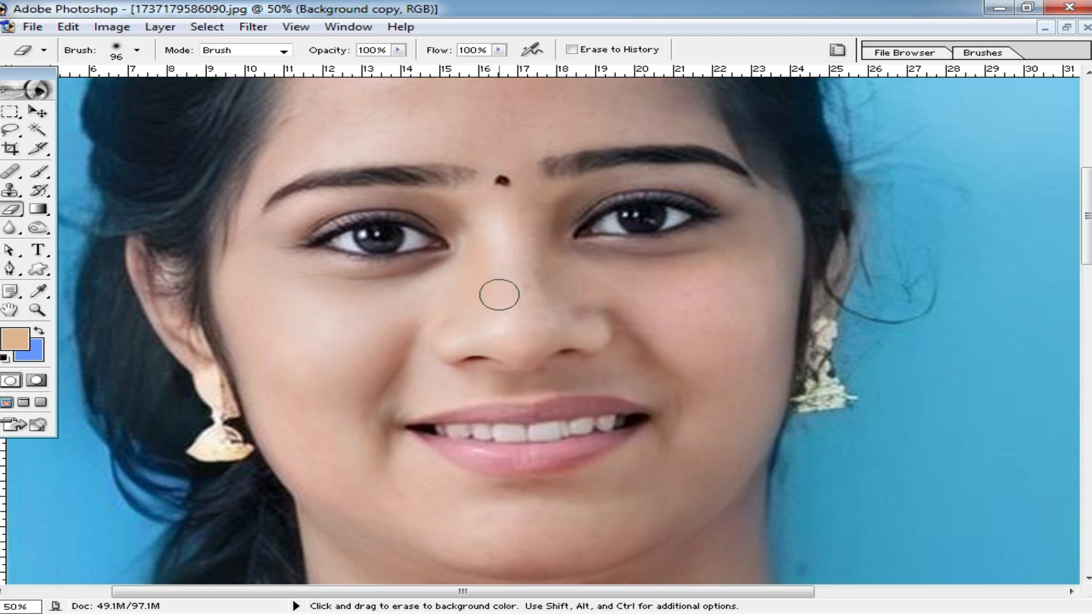
Erase the top layer around the mouth, chin and neck with a 153 px brush, keeping the original lips.
click(714, 326)
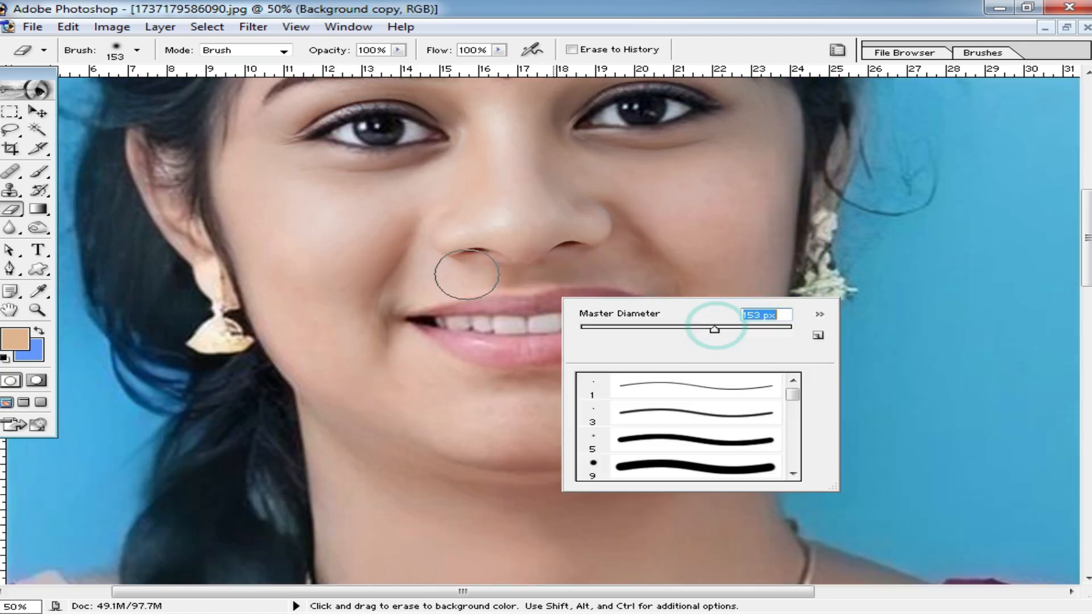
click(448, 261)
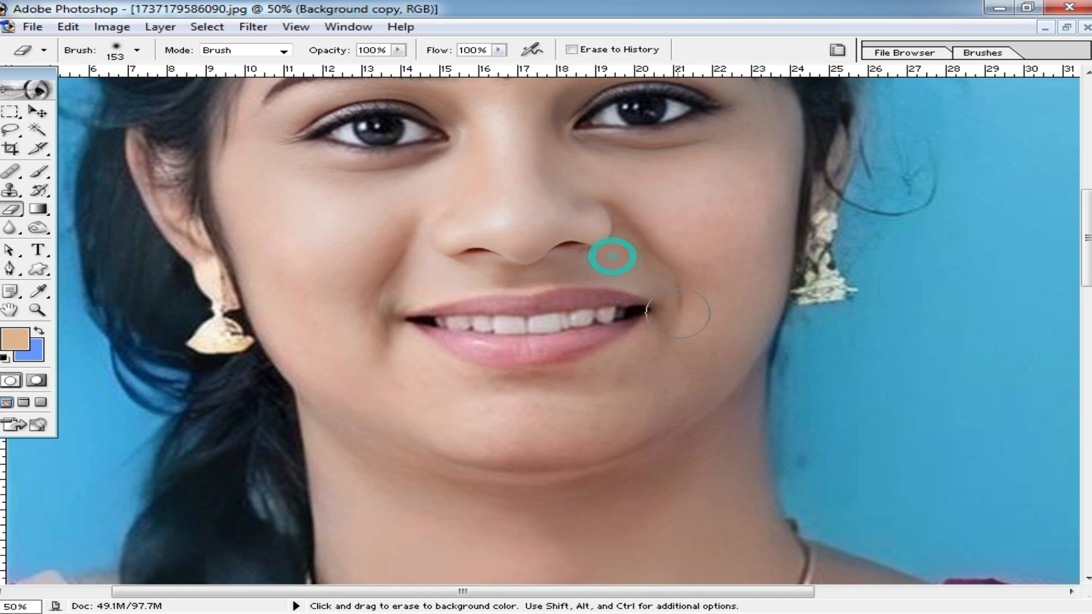
drag(420, 309, 504, 340)
key(ctrl+z)
drag(569, 373, 454, 375)
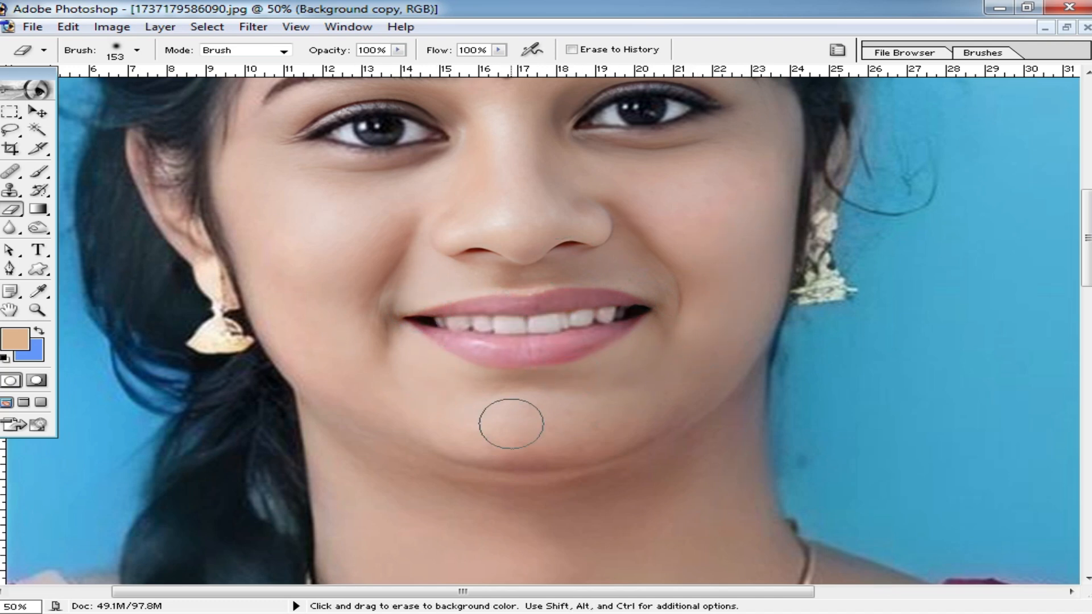
drag(432, 516, 435, 397)
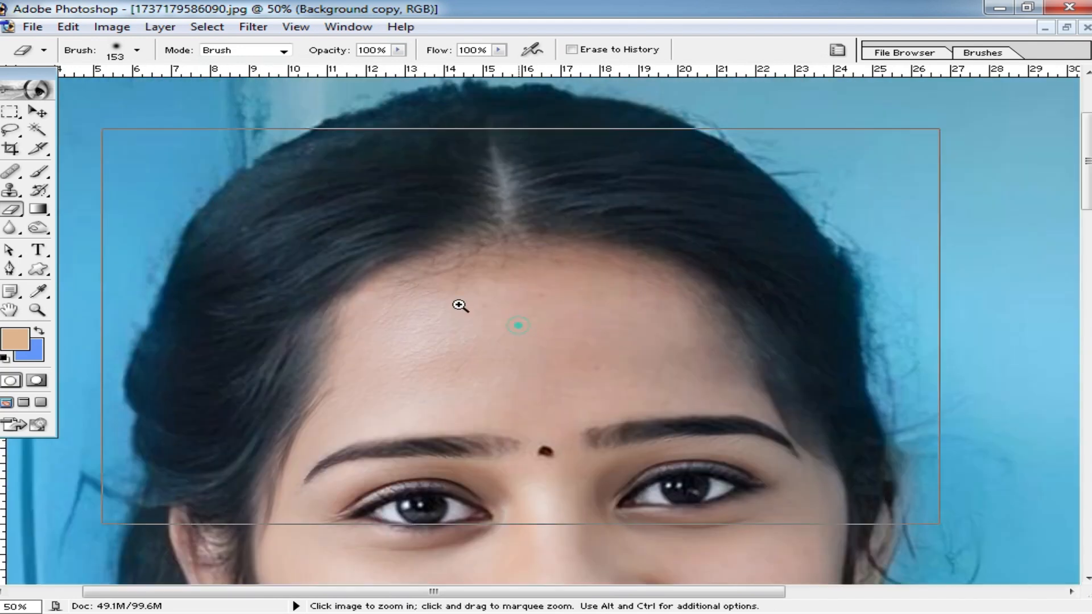
Show the layer list and erase Background copy over the forehead, hairline and hair on the image's left side.
click(457, 303)
click(456, 297)
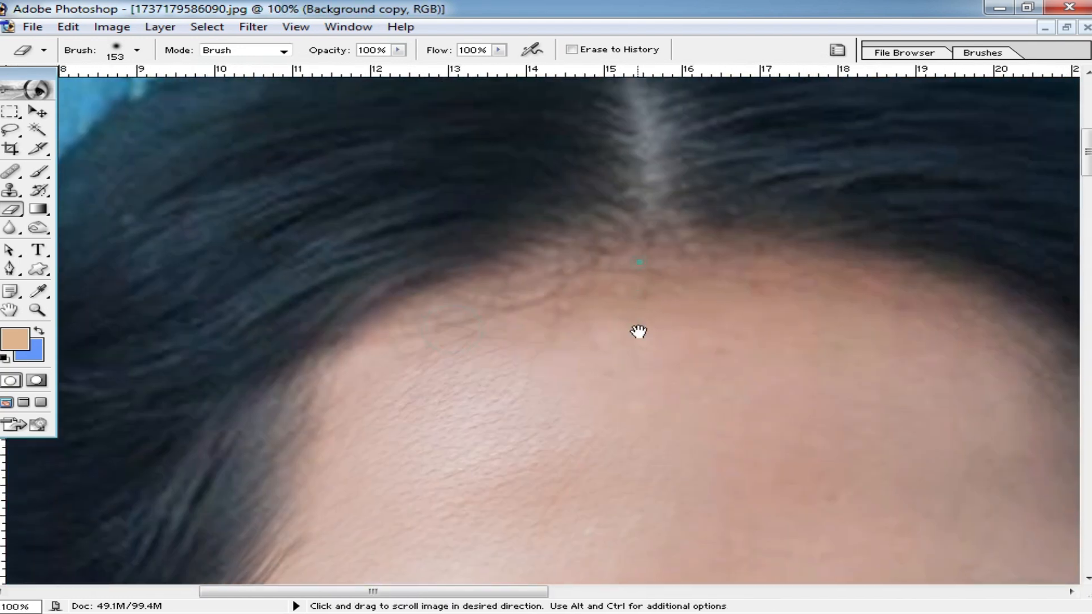
scroll(638, 332, up, 3)
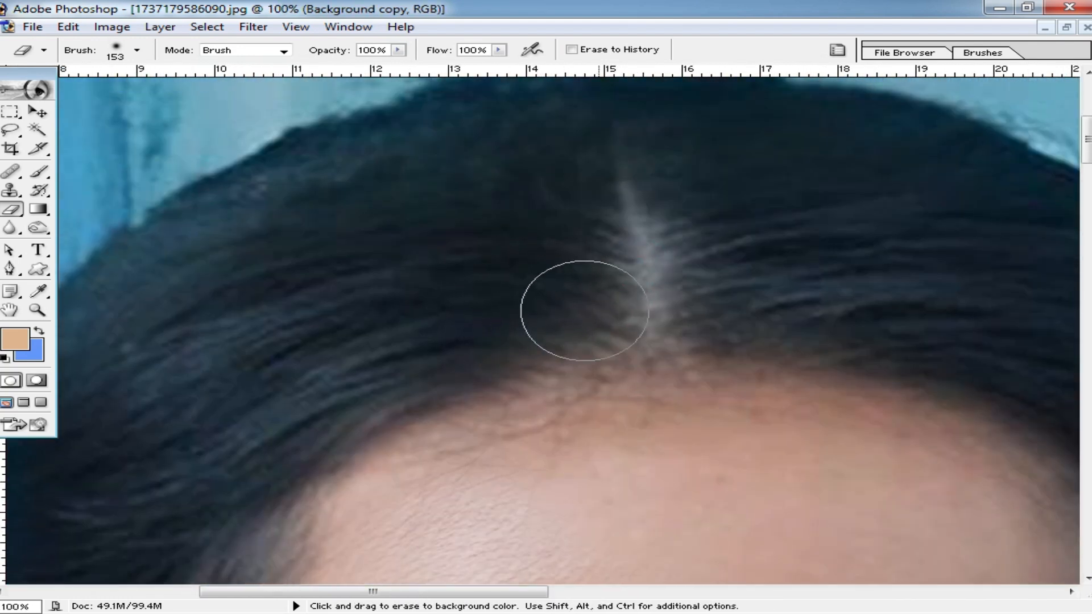
key(F7)
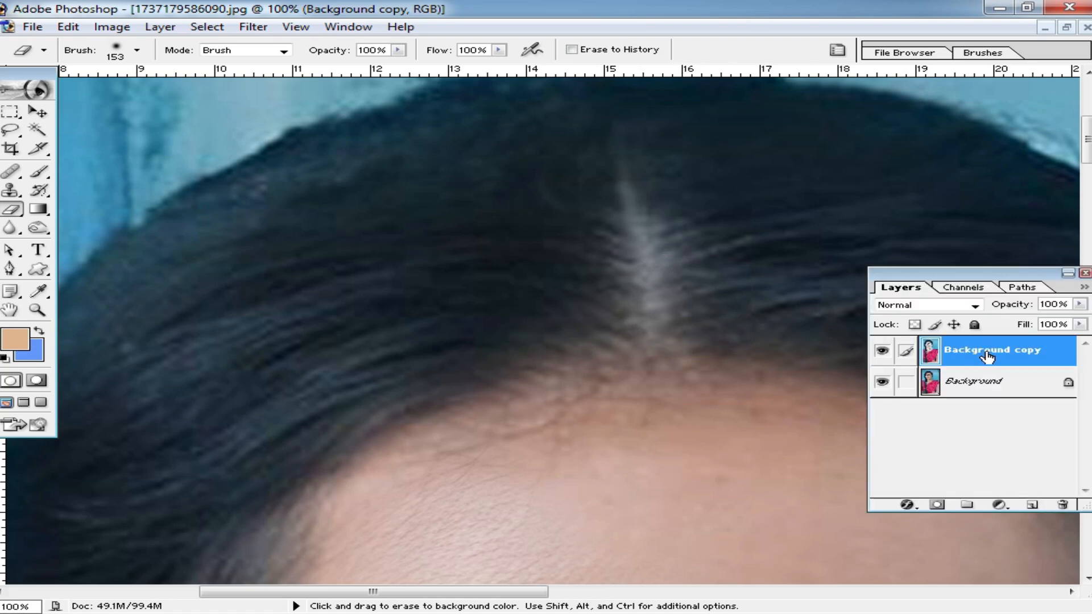
alt+click(556, 307)
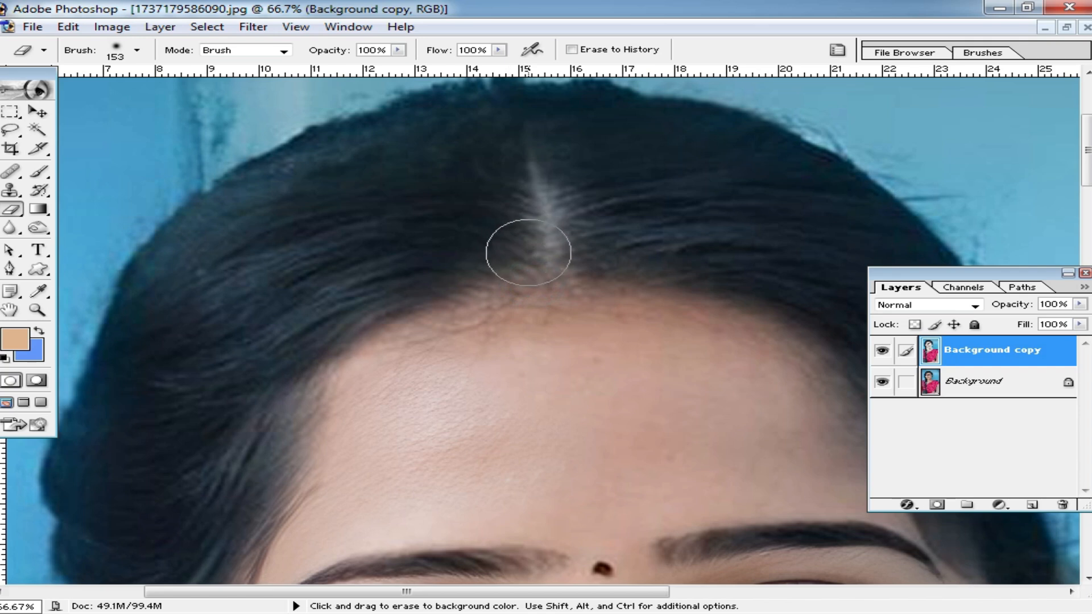
drag(555, 363, 540, 316)
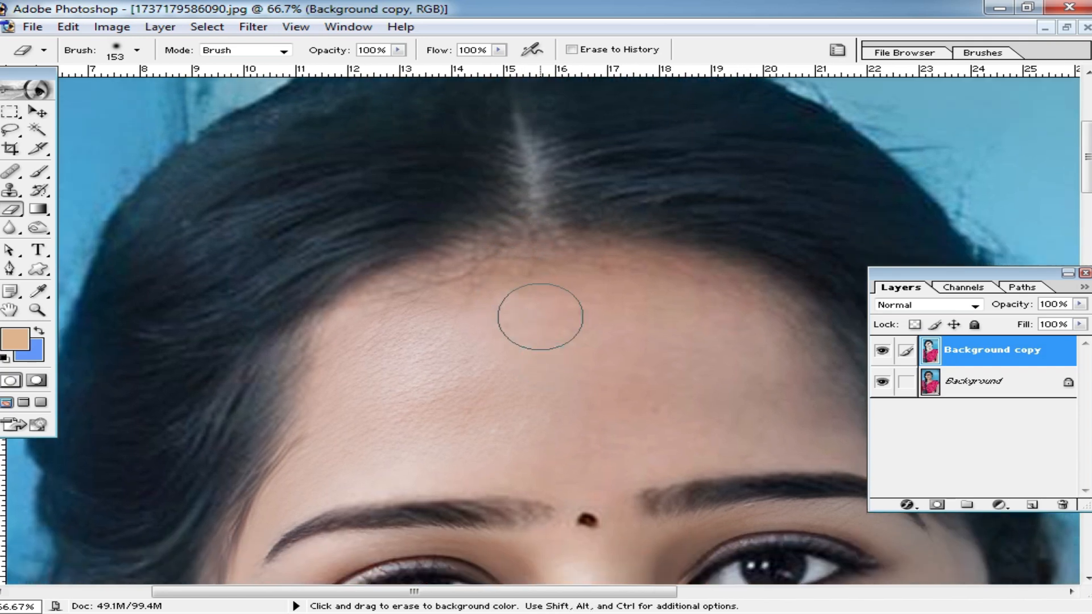
mouse_move(417, 323)
mouse_down()
mouse_move(455, 291)
mouse_move(480, 169)
mouse_up()
alt+click(463, 313)
drag(461, 246, 341, 480)
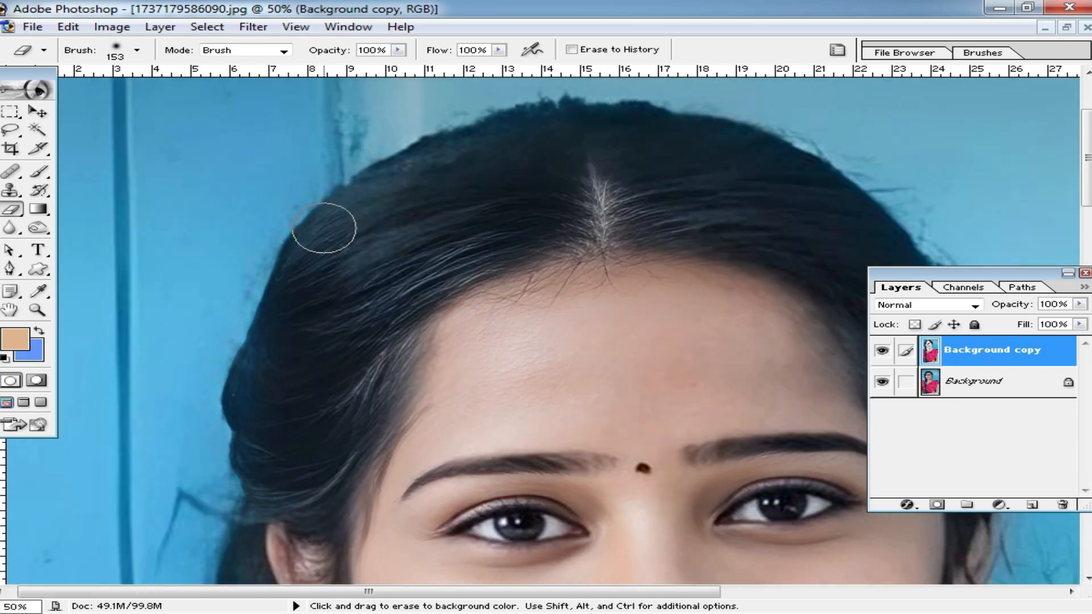
Erase Background copy over the crown and the hair on the image's right side.
drag(768, 195, 528, 265)
mouse_move(370, 221)
mouse_down()
mouse_move(341, 170)
mouse_move(679, 335)
mouse_up()
drag(734, 447, 727, 333)
mouse_move(641, 220)
mouse_down()
mouse_move(650, 346)
mouse_move(742, 456)
mouse_up()
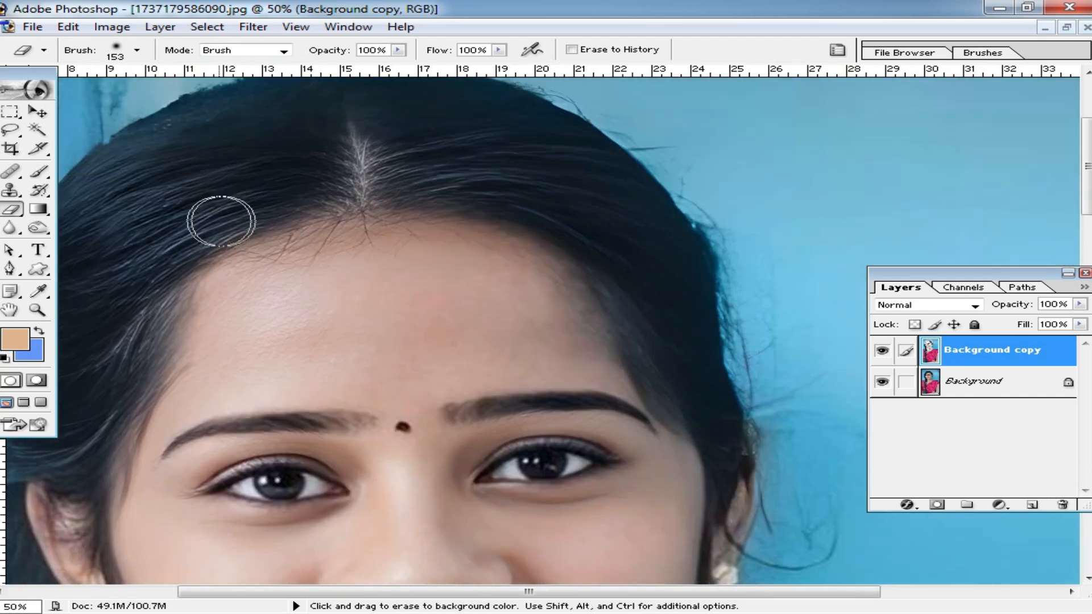
Erase Background copy over the temple, hair and braid on the image's left side with the 153 px brush.
drag(151, 370, 270, 269)
drag(171, 431, 221, 307)
drag(219, 231, 230, 289)
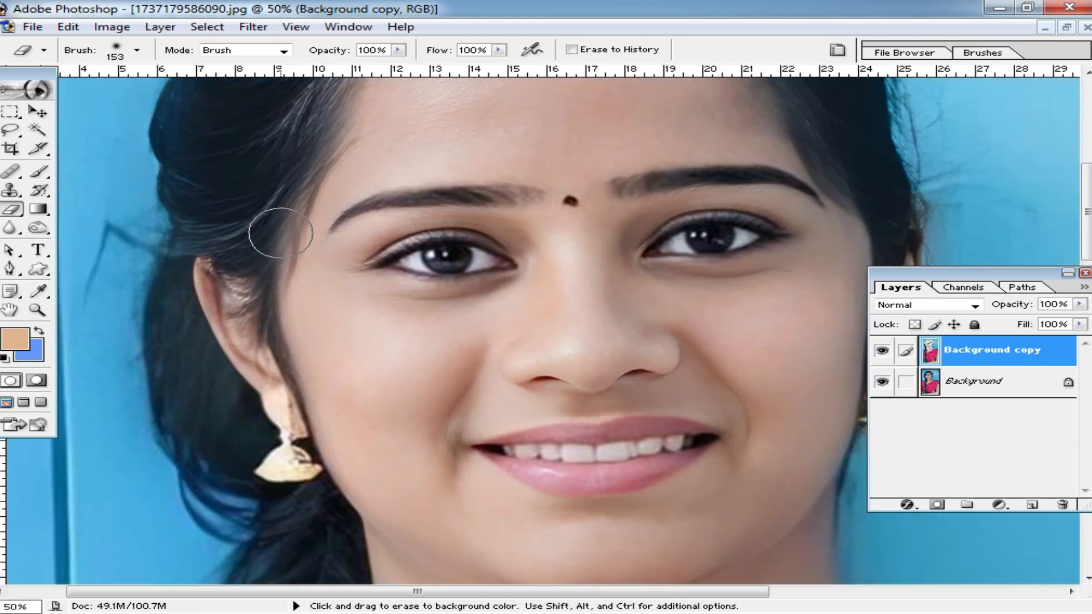
drag(230, 523, 239, 378)
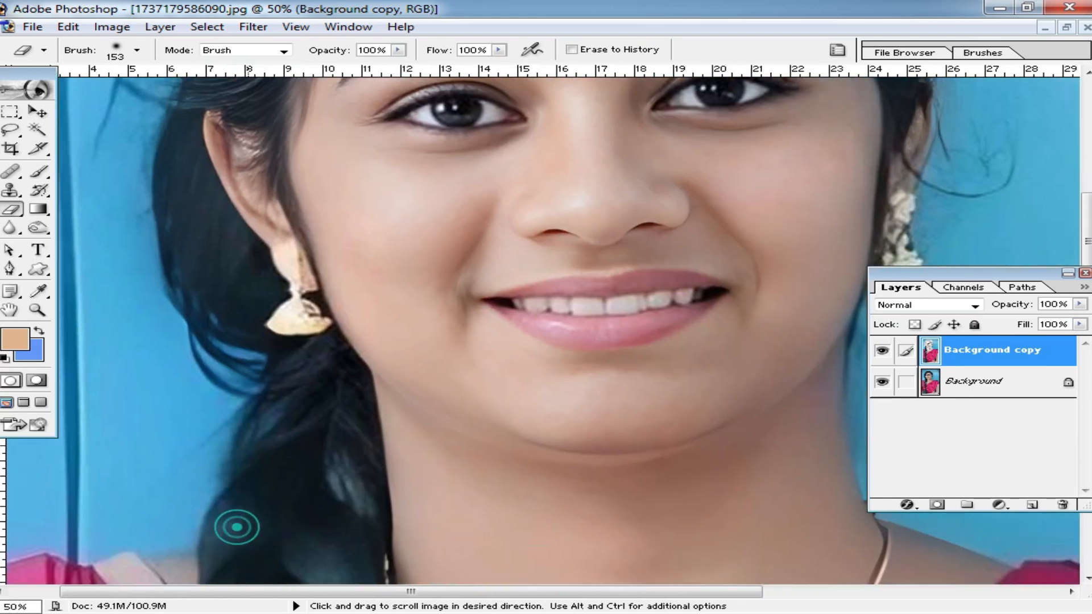
drag(293, 540, 312, 424)
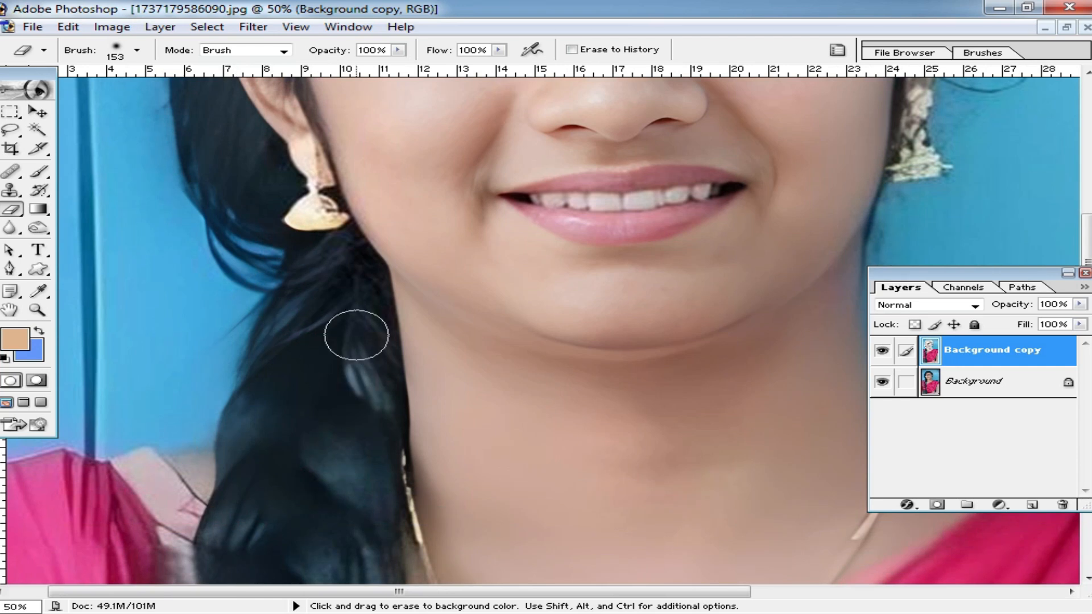
drag(387, 239, 265, 384)
Try erasing Background copy over the eyes, and undo those eraser strokes.
mouse_move(693, 282)
mouse_down()
mouse_move(577, 282)
mouse_move(555, 340)
mouse_up()
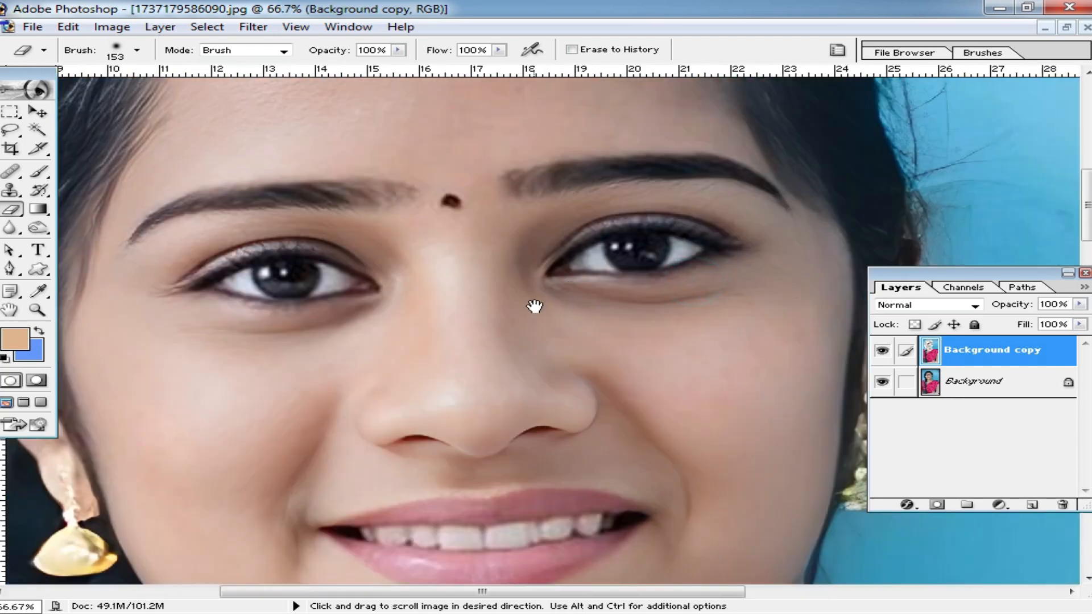
ctrl+click(534, 336)
drag(674, 329, 526, 324)
mouse_move(472, 275)
mouse_down()
mouse_move(697, 250)
mouse_move(582, 278)
mouse_up()
key(ctrl+z)
key(ctrl+z)
drag(228, 341, 382, 353)
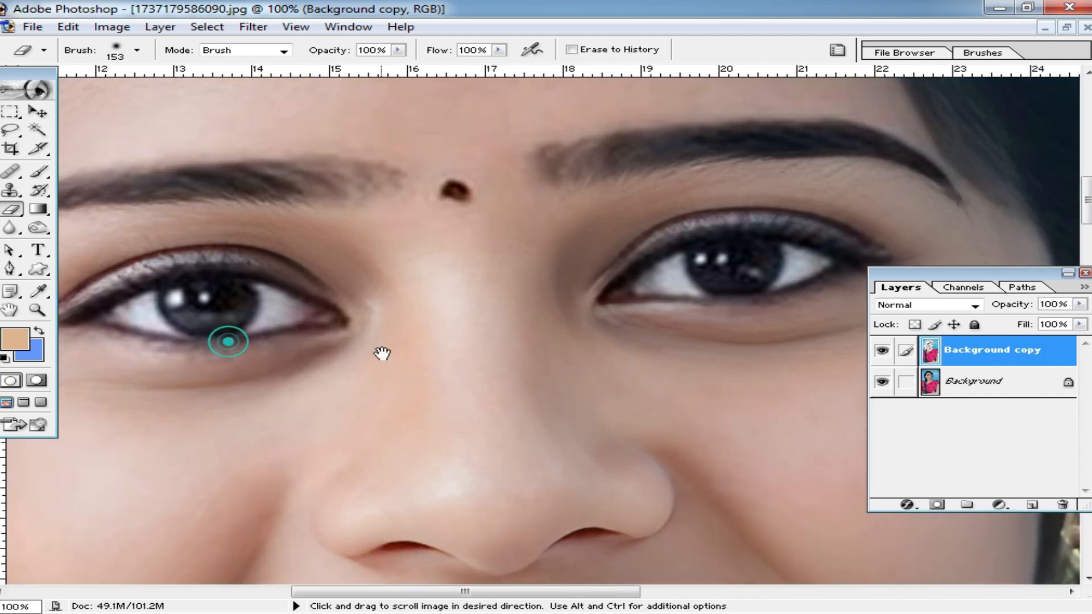
mouse_move(306, 324)
mouse_down()
mouse_move(198, 302)
mouse_move(272, 306)
mouse_up()
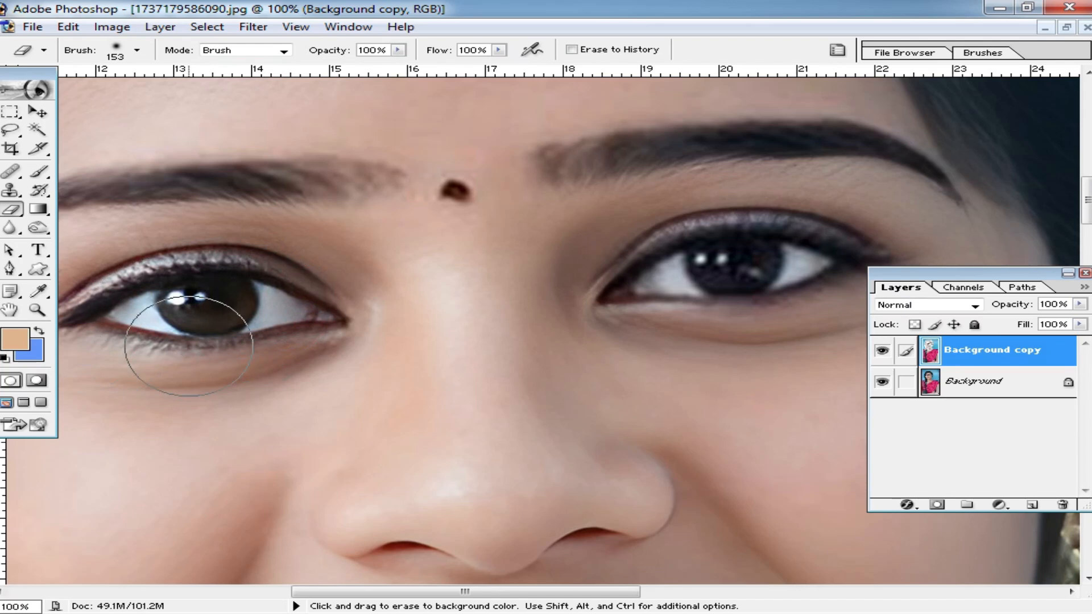
key(ctrl+z)
Enlarge the eraser brush to 578 px and erase Background copy over the pink dress, braid and surrounding background.
ctrl+alt+click(473, 356)
ctrl+alt+click(479, 357)
drag(540, 414, 567, 325)
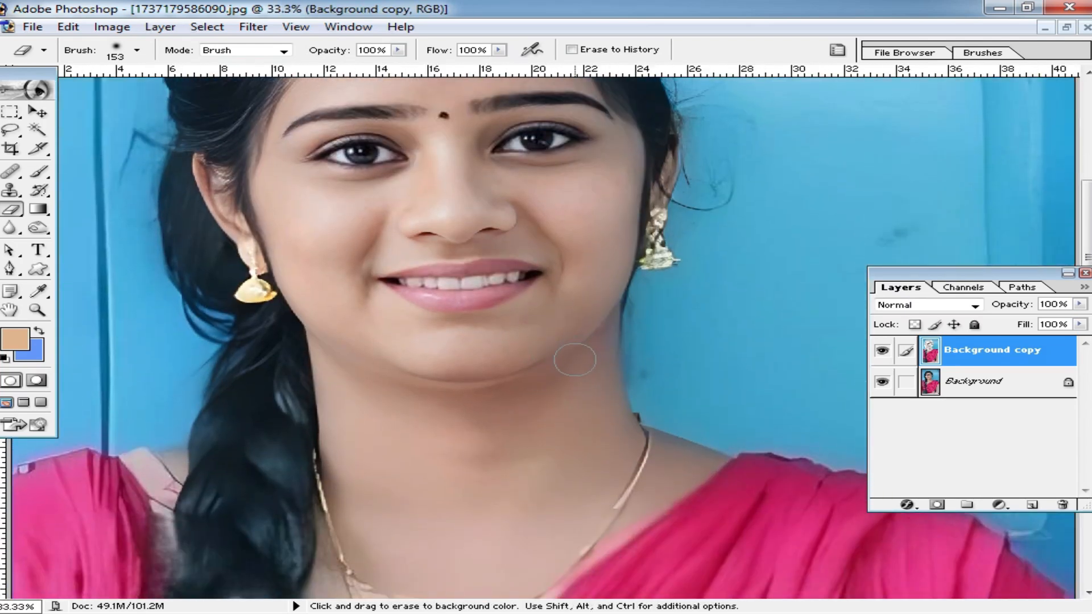
scroll(578, 390, down, 3)
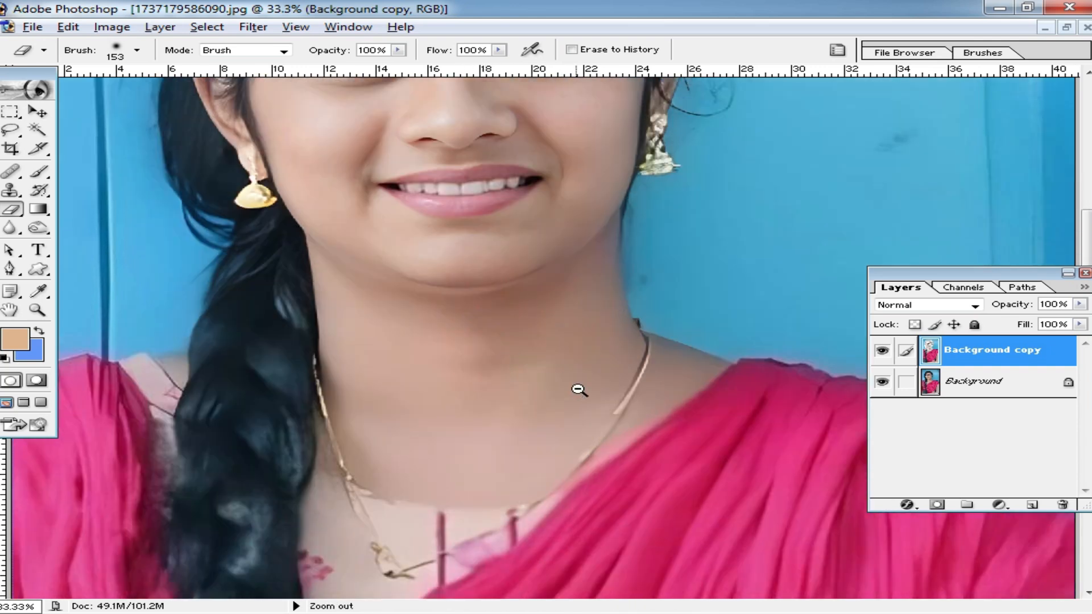
ctrl+alt+click(568, 382)
ctrl+alt+click(565, 375)
right_click(552, 344)
click(754, 373)
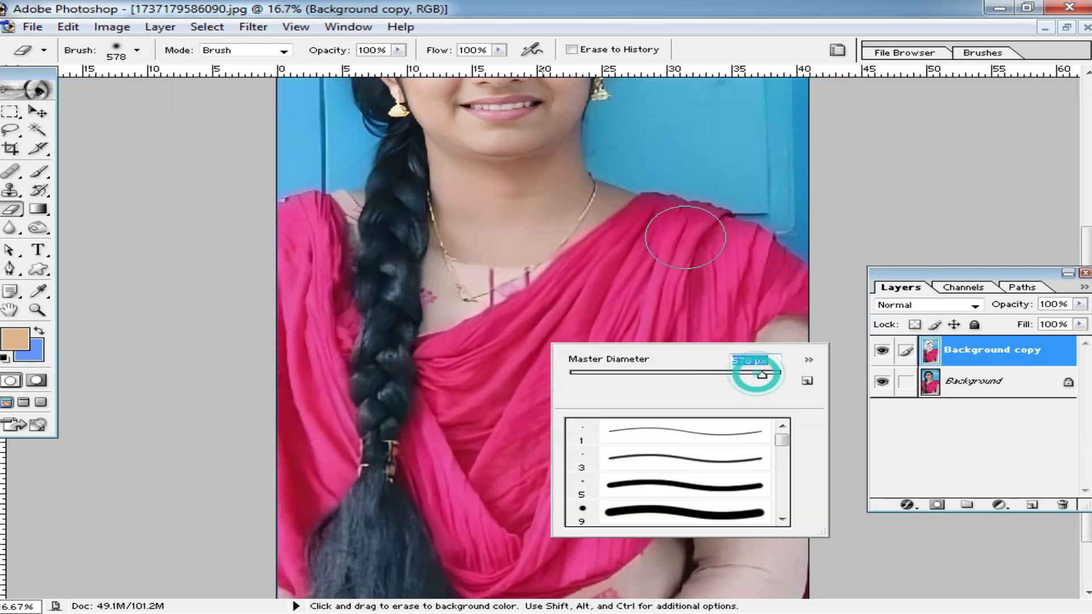
click(667, 211)
mouse_move(401, 511)
mouse_down()
mouse_move(366, 527)
mouse_move(362, 448)
mouse_up()
scroll(727, 340, up, 5)
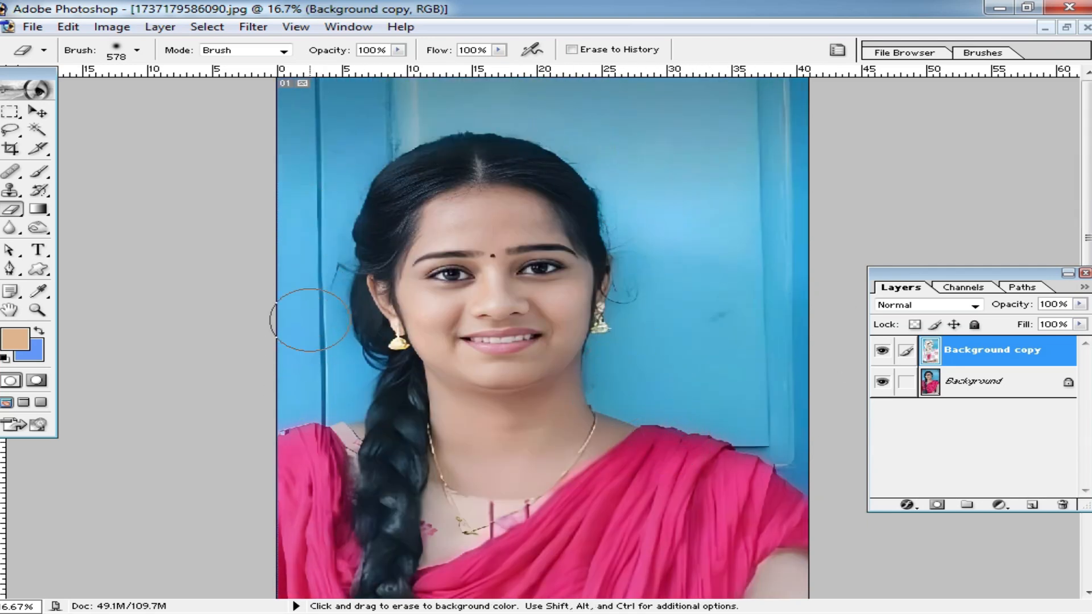
drag(547, 264, 524, 253)
alt+click(536, 365)
alt+click(539, 365)
alt+click(542, 366)
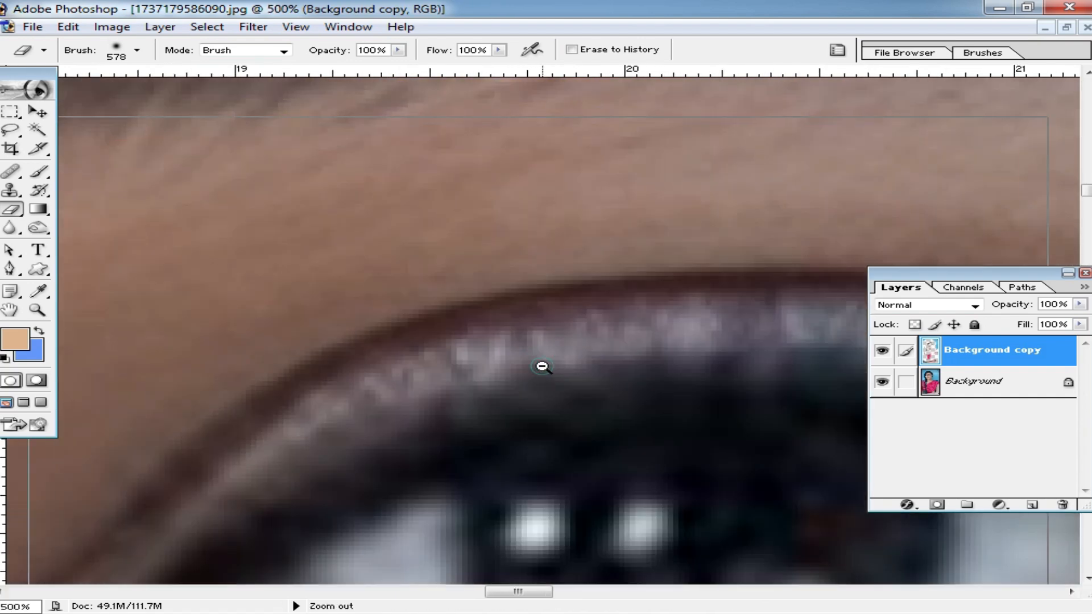
ctrl+alt+click(542, 367)
ctrl+alt+click(638, 346)
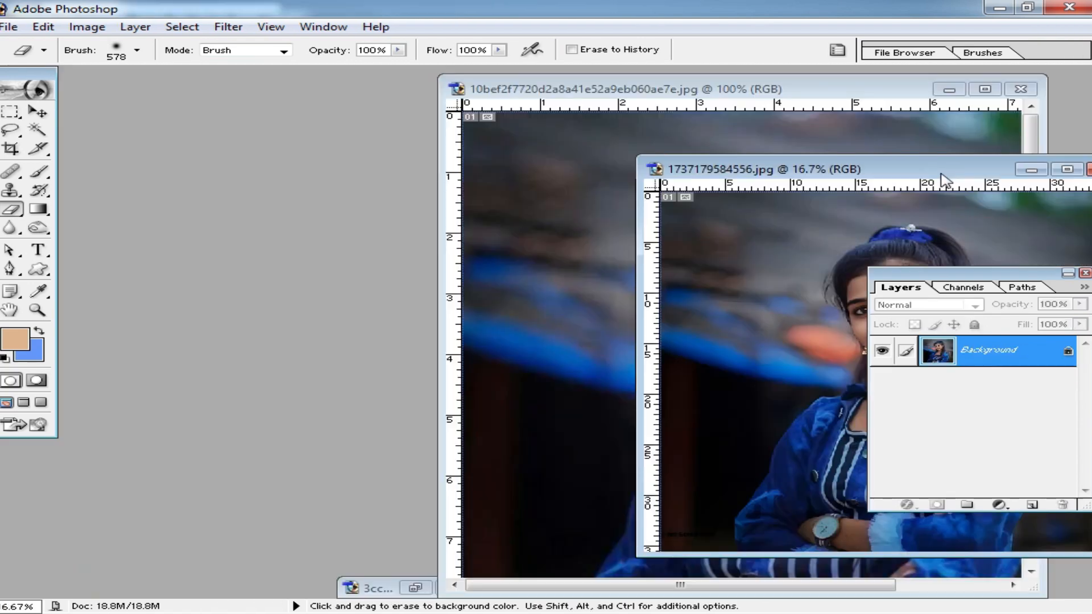
Arrange the windows of 1737179584556.jpg and 10bef2f7720d2a8a41e52a9eb060ae7e.jpg side by side and magnify the face in both.
drag(943, 181, 382, 110)
drag(828, 86, 691, 71)
ctrl+click(655, 297)
ctrl+click(620, 379)
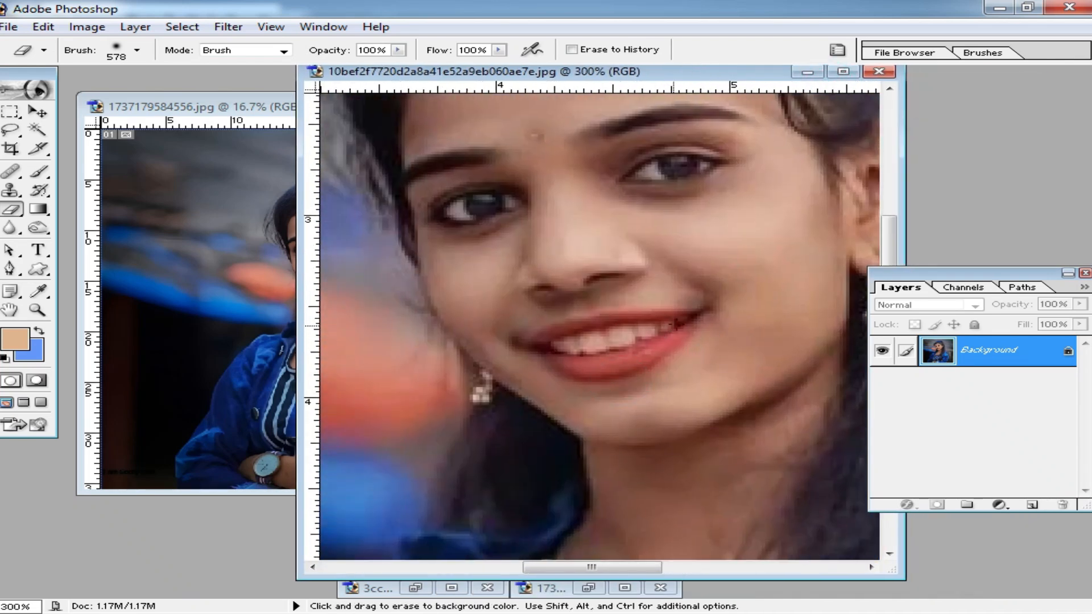
click(267, 272)
ctrl+click(312, 288)
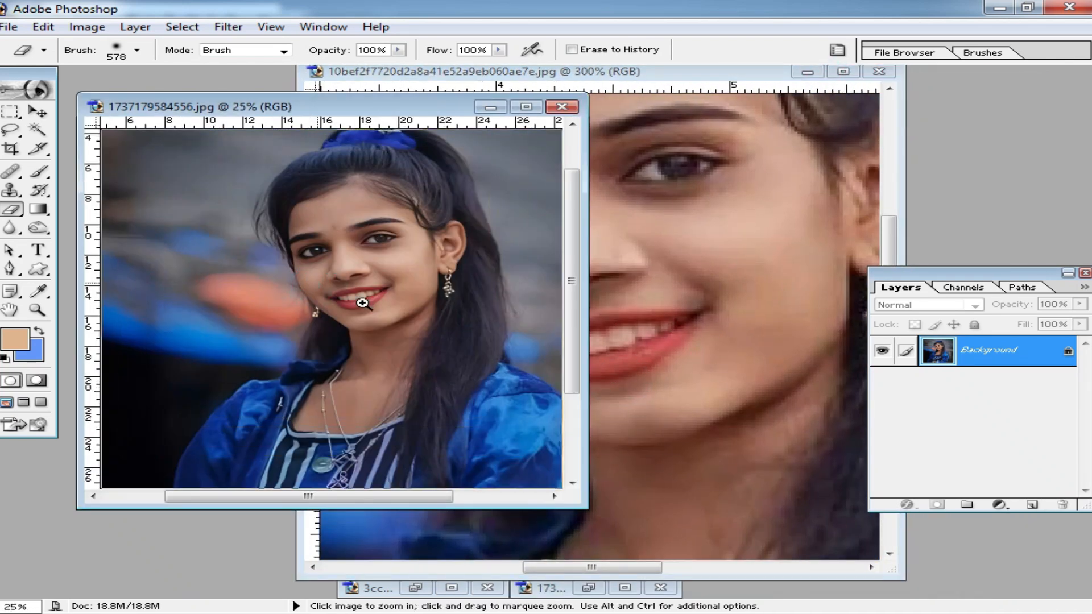
ctrl+click(360, 301)
ctrl+click(377, 305)
ctrl+click(377, 304)
drag(353, 317, 361, 360)
Compare the mouth, eyes, forehead and hair details between the original and enhanced portraits.
click(718, 341)
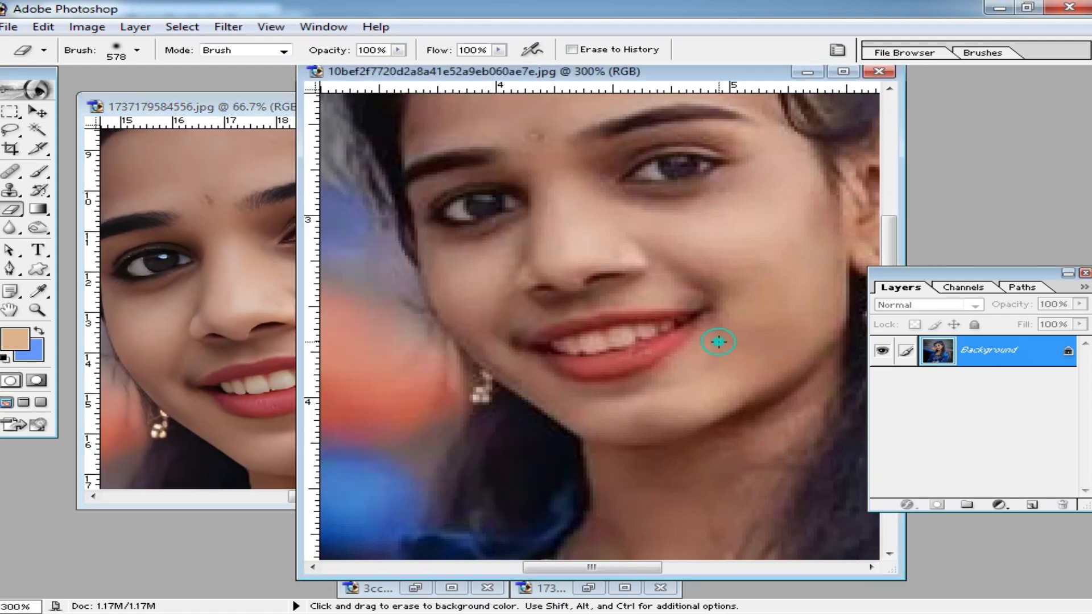
click(290, 371)
alt+click(310, 349)
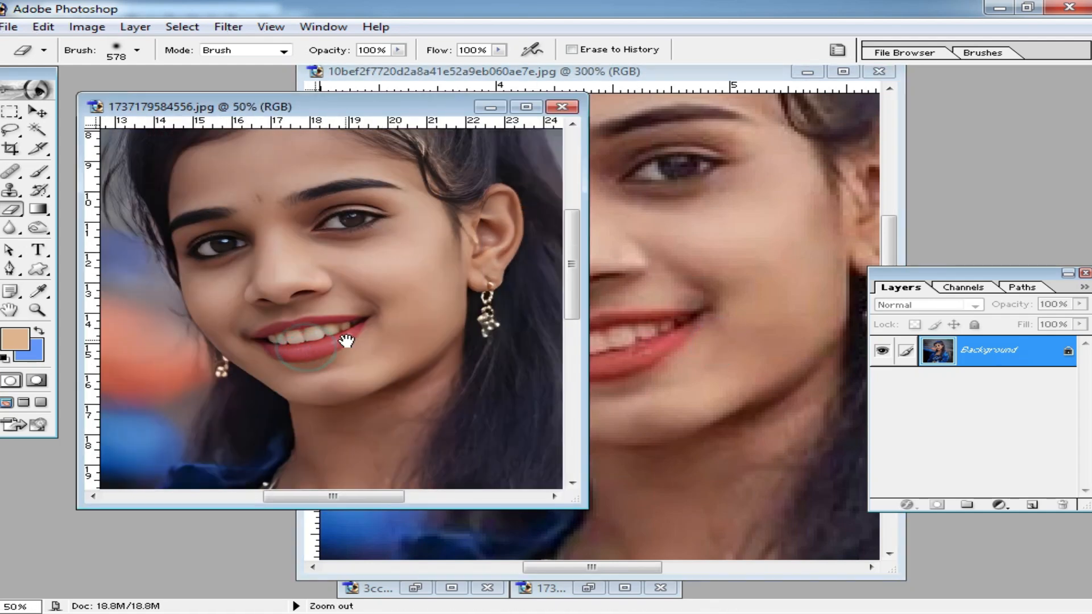
scroll(353, 347, up, 5)
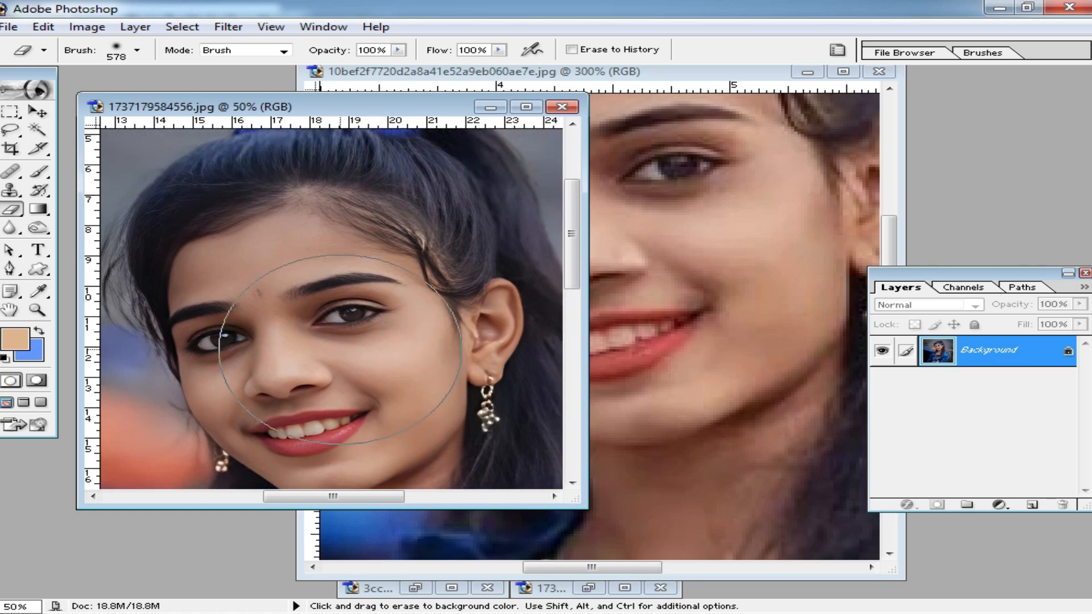
click(768, 221)
drag(701, 211, 705, 361)
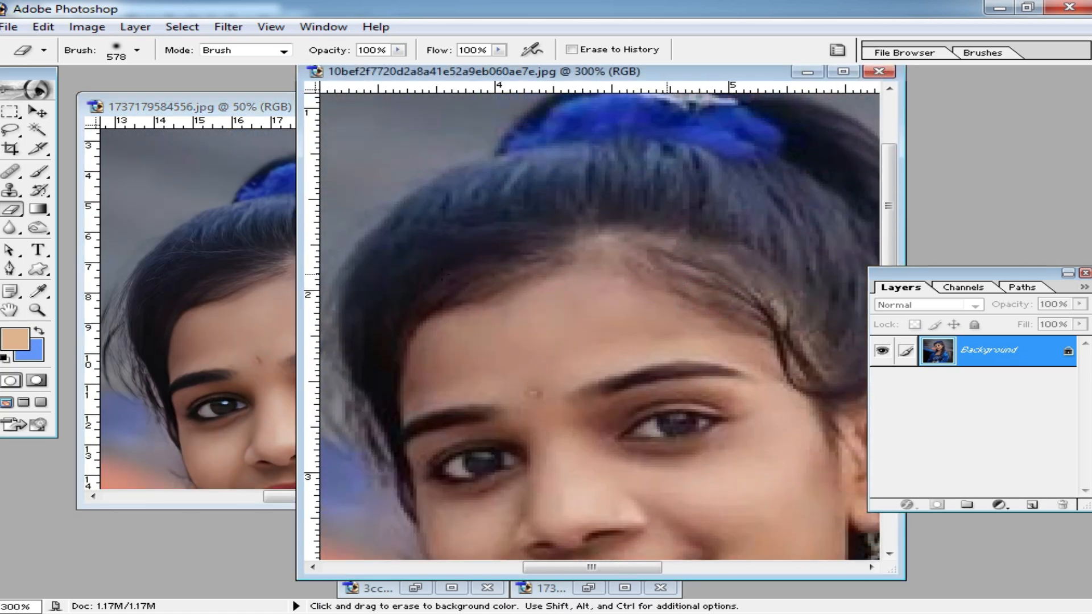
Copy the original portrait into 1737179584556.jpg as a new layer and maximize that document.
click(207, 244)
alt+click(405, 292)
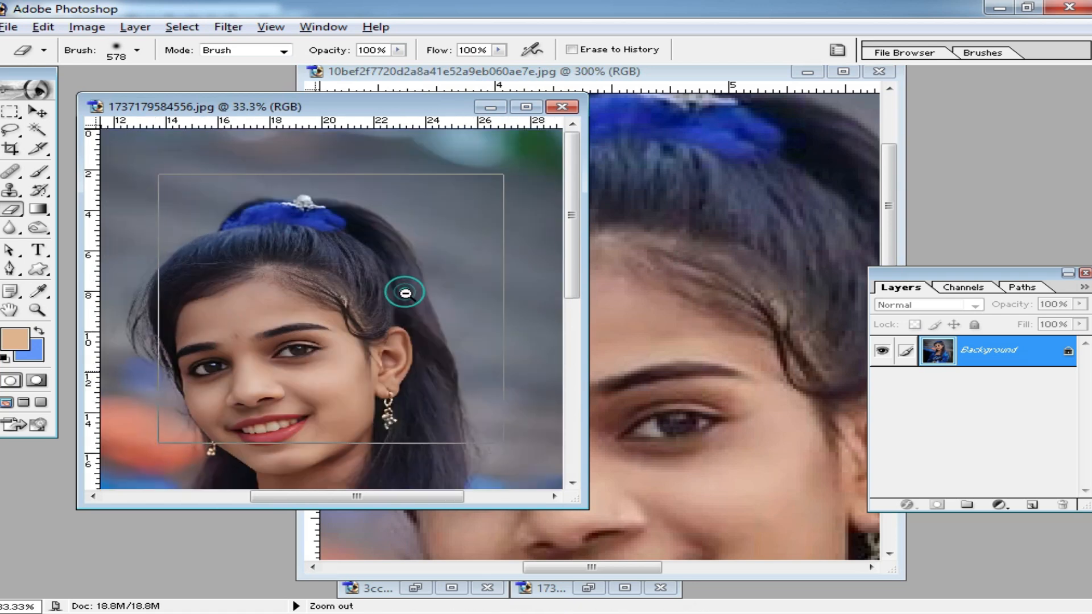
alt+click(405, 293)
click(648, 243)
drag(648, 243, 216, 260)
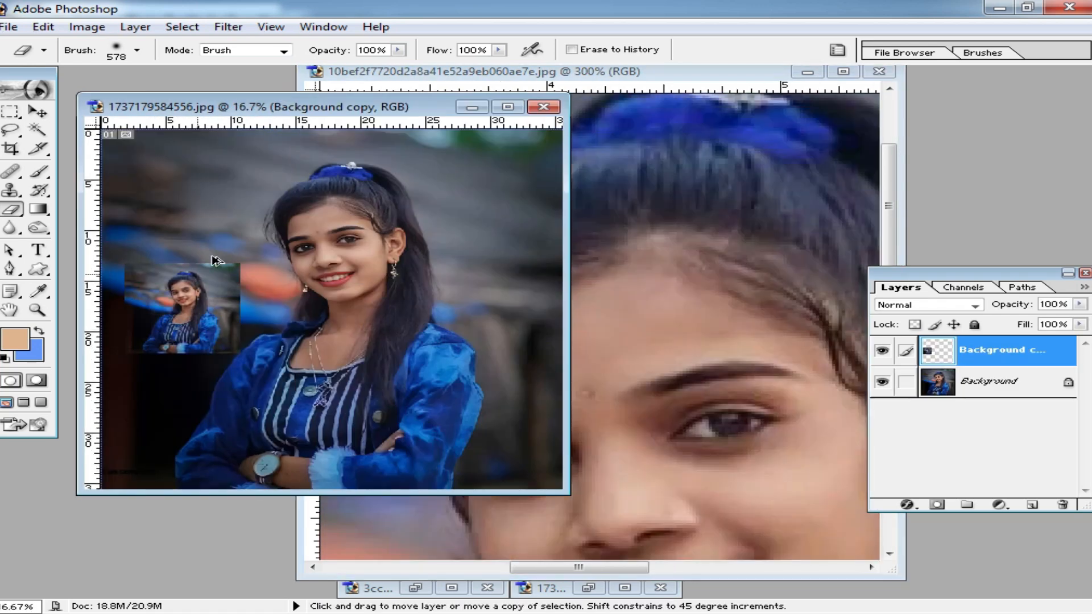
double_click(326, 106)
Align the copied layer with the canvas's upper-left corner and scale it to 400% so it covers the enhanced portrait.
click(37, 112)
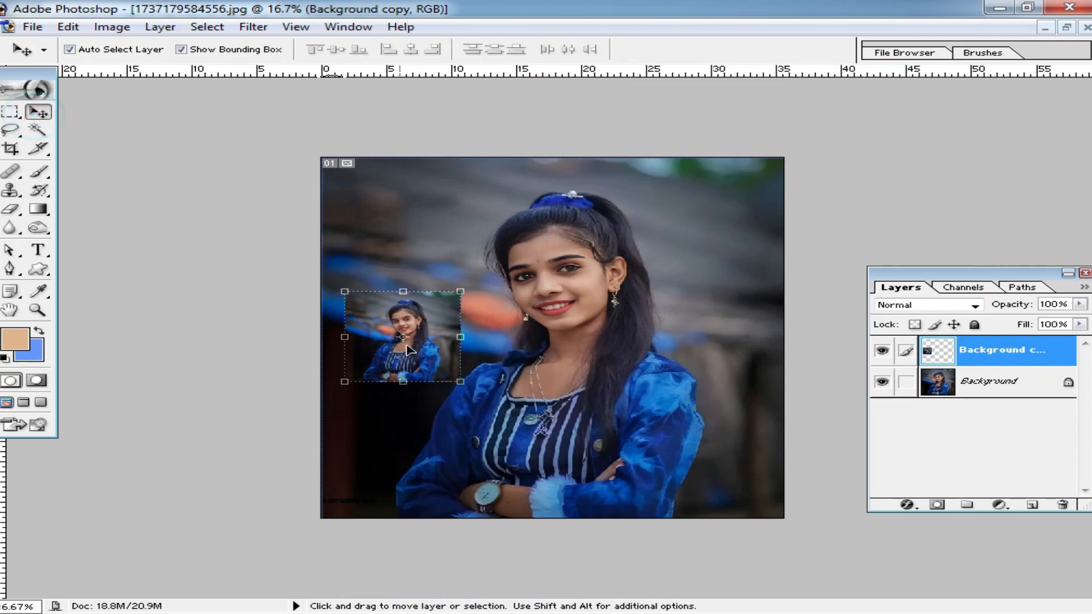
drag(408, 349, 390, 221)
drag(441, 253, 786, 524)
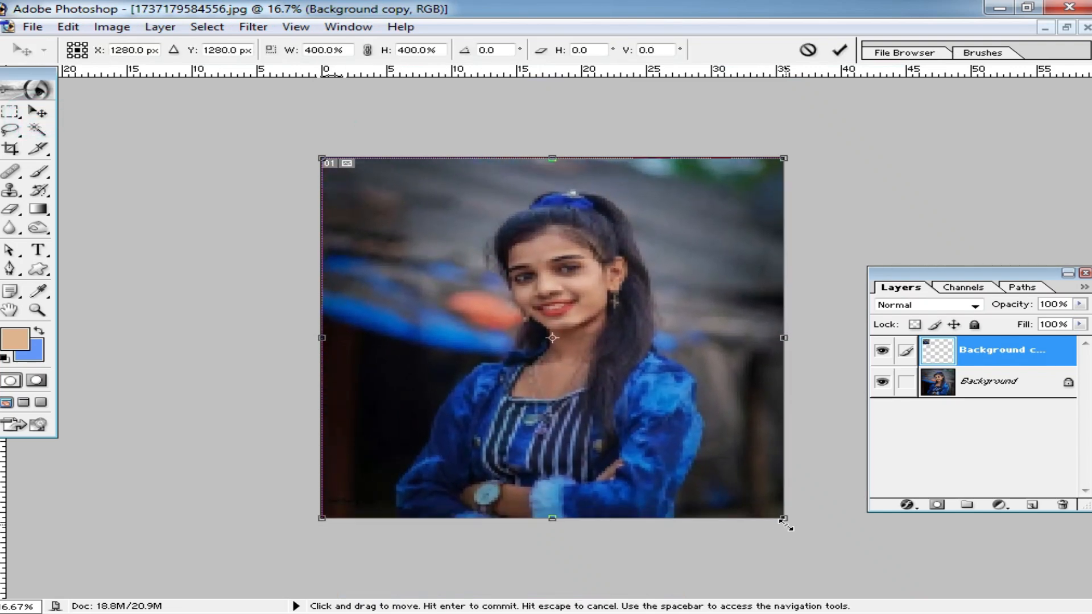
double_click(677, 454)
Switch to the Eraser, reduce its brush to 58 px and start erasing Background copy around the nose.
key(ctrl+plus)
click(12, 209)
ctrl+click(485, 246)
ctrl+click(580, 294)
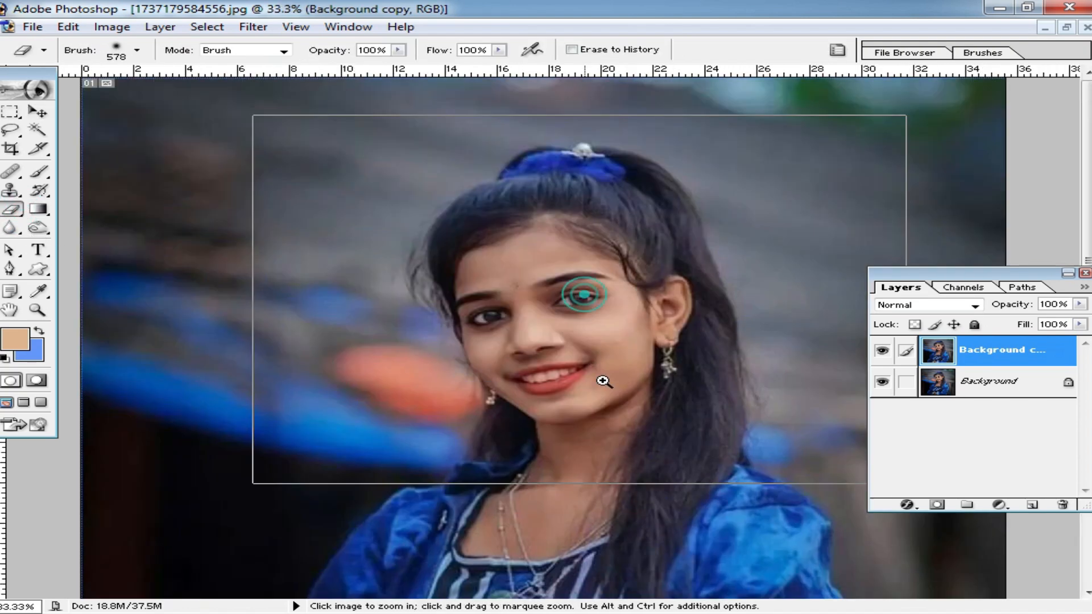
ctrl+click(600, 381)
ctrl+click(494, 408)
drag(564, 316, 617, 339)
right_click(618, 339)
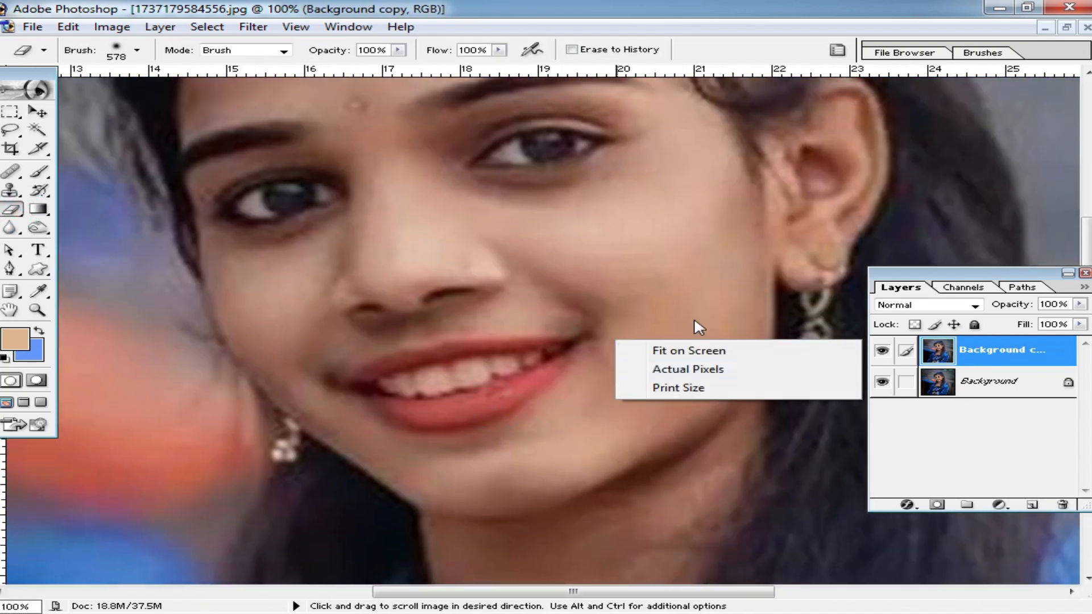
right_click(698, 307)
click(668, 254)
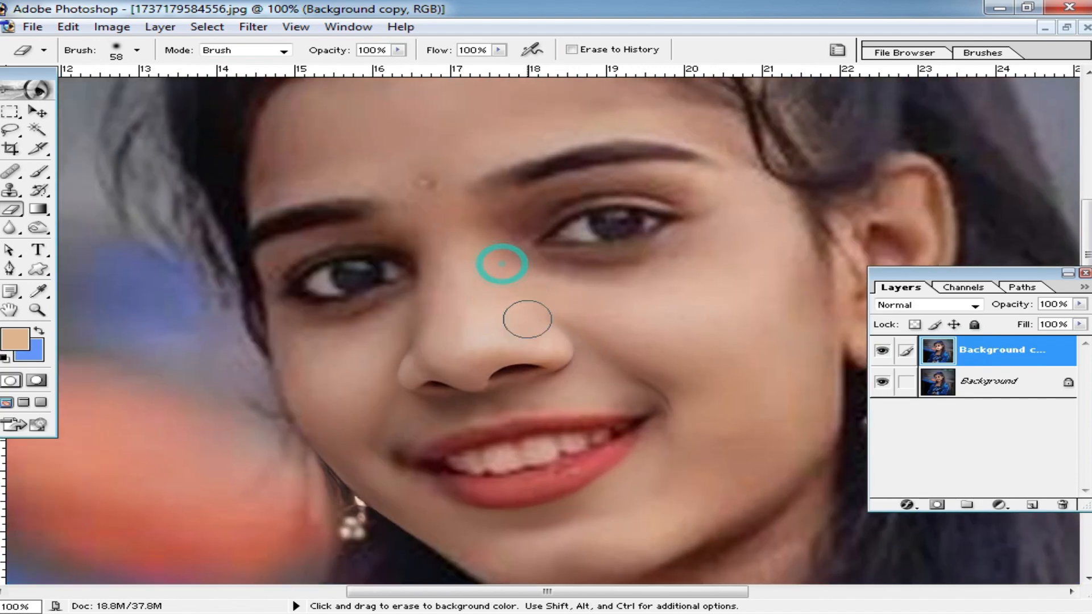
Enlarge the eraser brush to 102 px and erase Background copy over the nose, eyes and cheeks.
right_click(512, 307)
drag(631, 348, 654, 348)
key(Return)
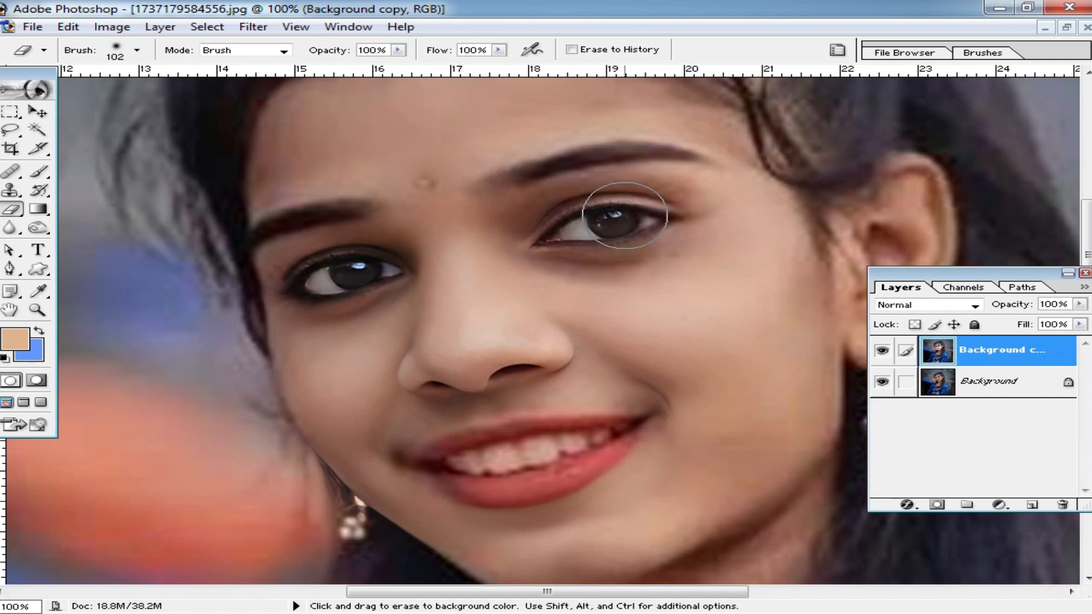
drag(485, 251, 484, 329)
mouse_move(513, 279)
mouse_down()
mouse_move(582, 227)
mouse_move(762, 234)
mouse_up()
drag(423, 259, 239, 348)
Erase Background copy over the forehead, hairline, and the ear and hair on the image's right side.
key(alt+space)
alt+click(636, 348)
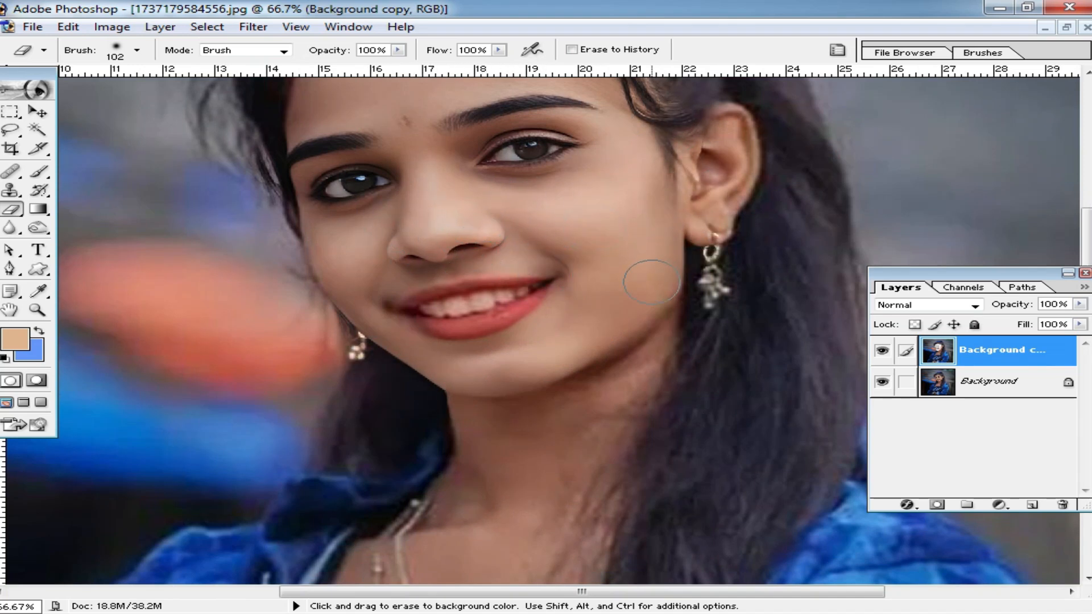
drag(731, 225, 763, 502)
mouse_move(672, 282)
mouse_down()
mouse_move(520, 177)
mouse_move(391, 239)
mouse_move(453, 258)
mouse_up()
right_click(446, 209)
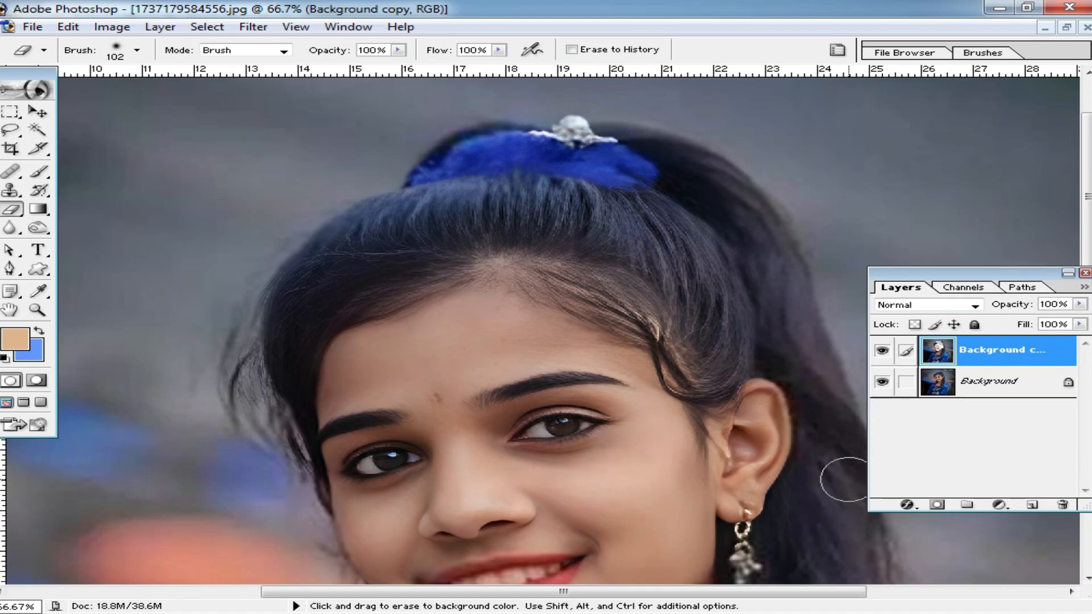
drag(765, 410, 738, 241)
drag(775, 519, 774, 276)
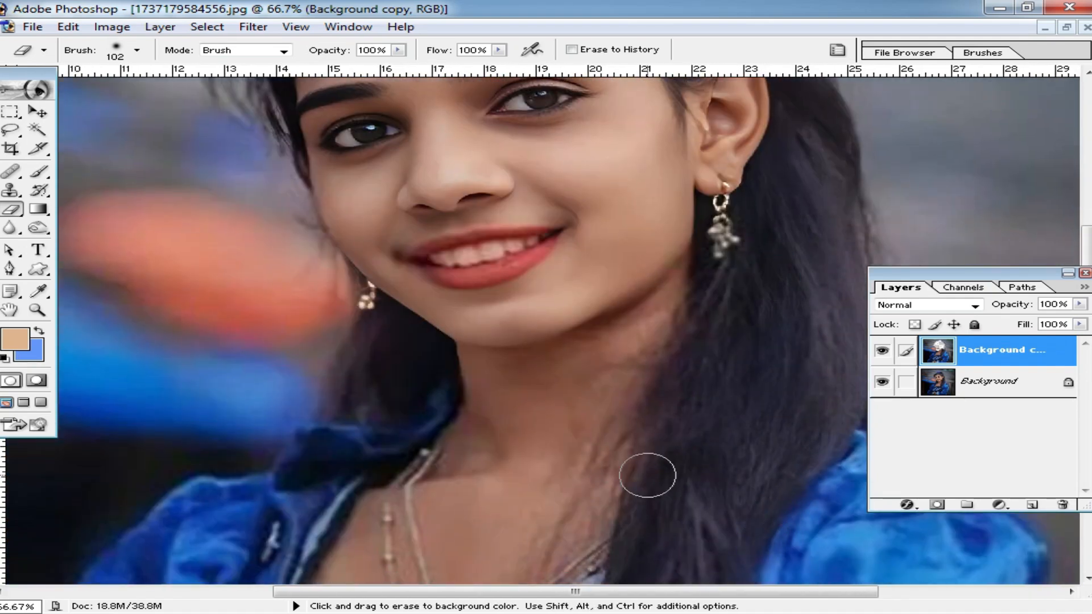
Erase Background copy over the neck, the hair on the image's left side and the crown.
drag(511, 384, 526, 392)
drag(312, 233, 365, 369)
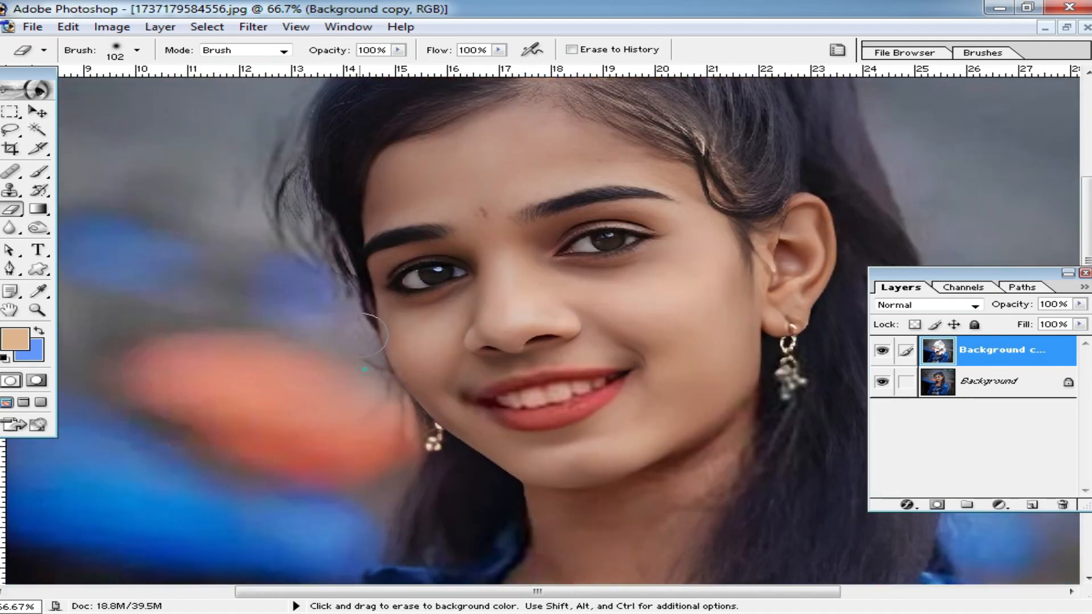
drag(313, 200, 353, 382)
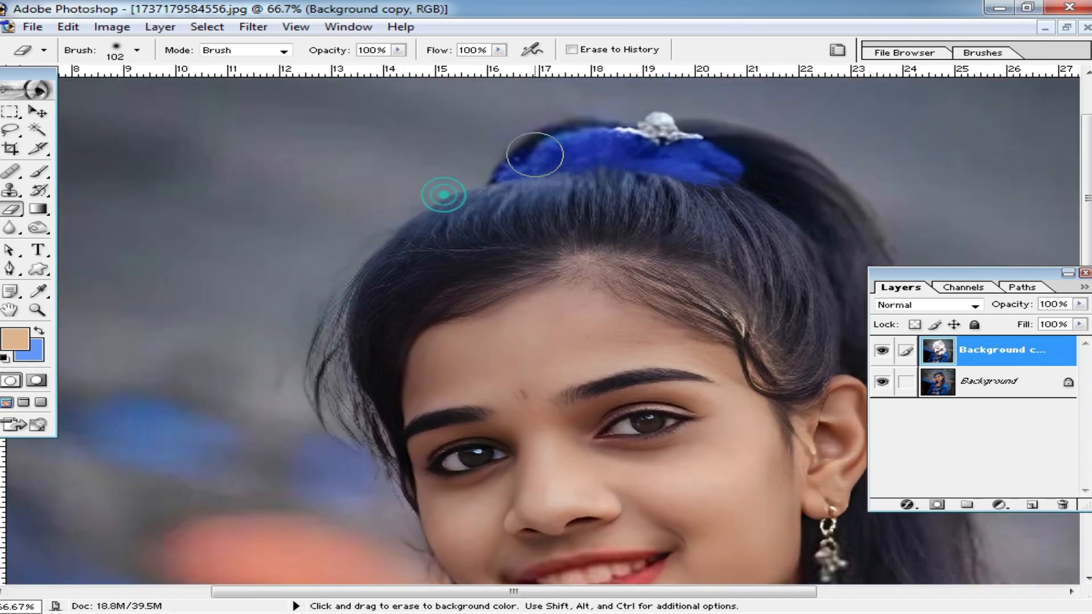
drag(687, 300, 705, 305)
alt+click(555, 312)
alt+click(562, 300)
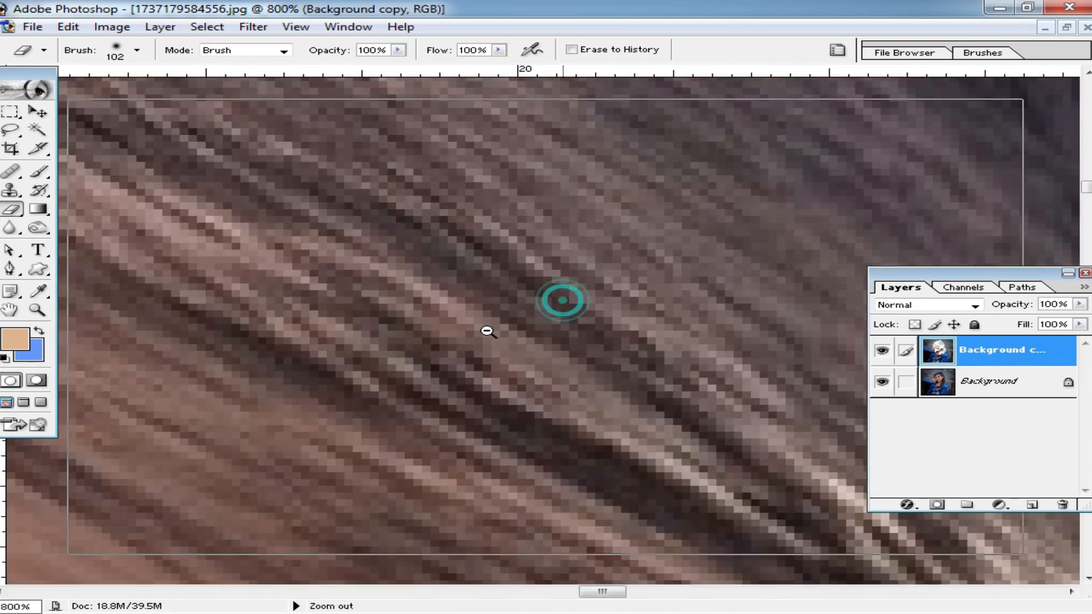
alt+click(487, 331)
alt+click(486, 331)
alt+click(486, 331)
alt+click(487, 330)
alt+click(487, 331)
alt+click(487, 331)
Erase Background copy over the ponytail and the long hair falling on the image's right side.
drag(586, 349, 659, 313)
ctrl+alt+click(549, 301)
ctrl+alt+click(536, 311)
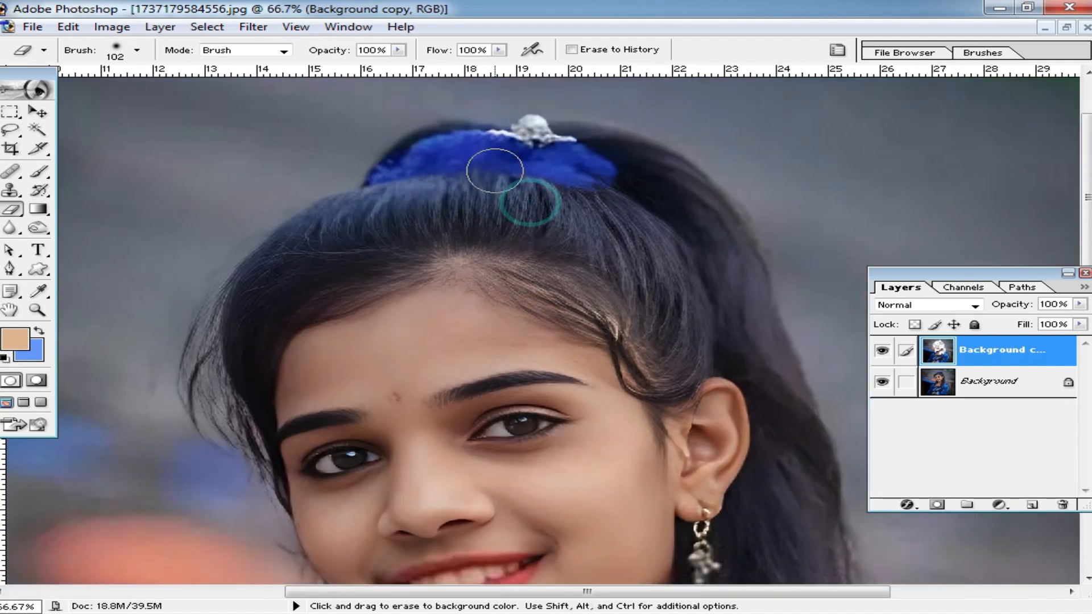
drag(695, 321, 648, 156)
drag(731, 434, 724, 234)
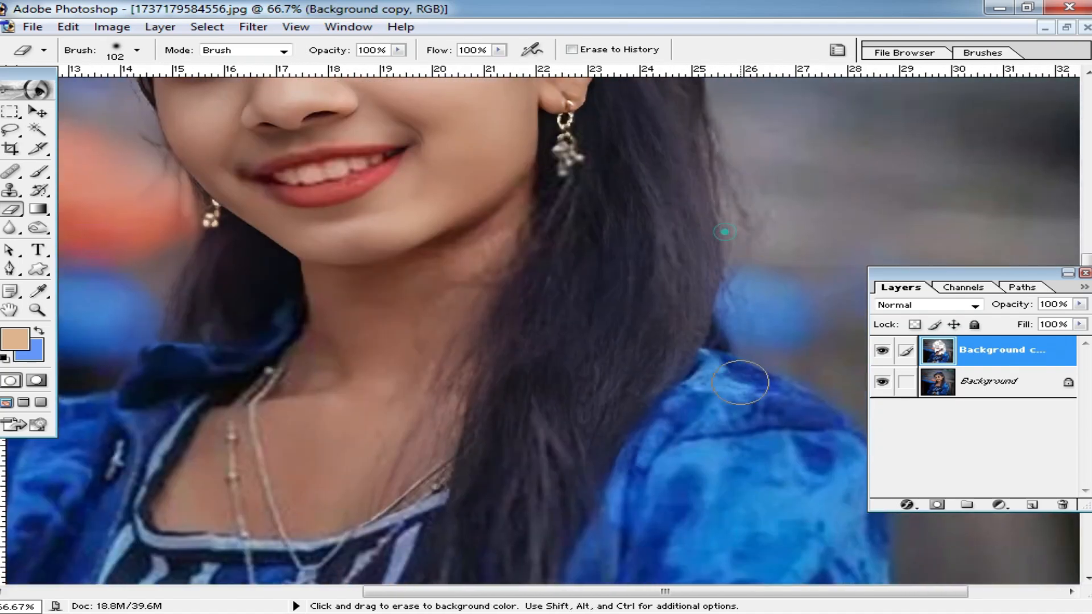
Enlarge the eraser brush and erase Background copy over the blue jacket, striped top and sleeves.
ctrl+alt+click(637, 415)
ctrl+alt+click(569, 393)
right_click(602, 339)
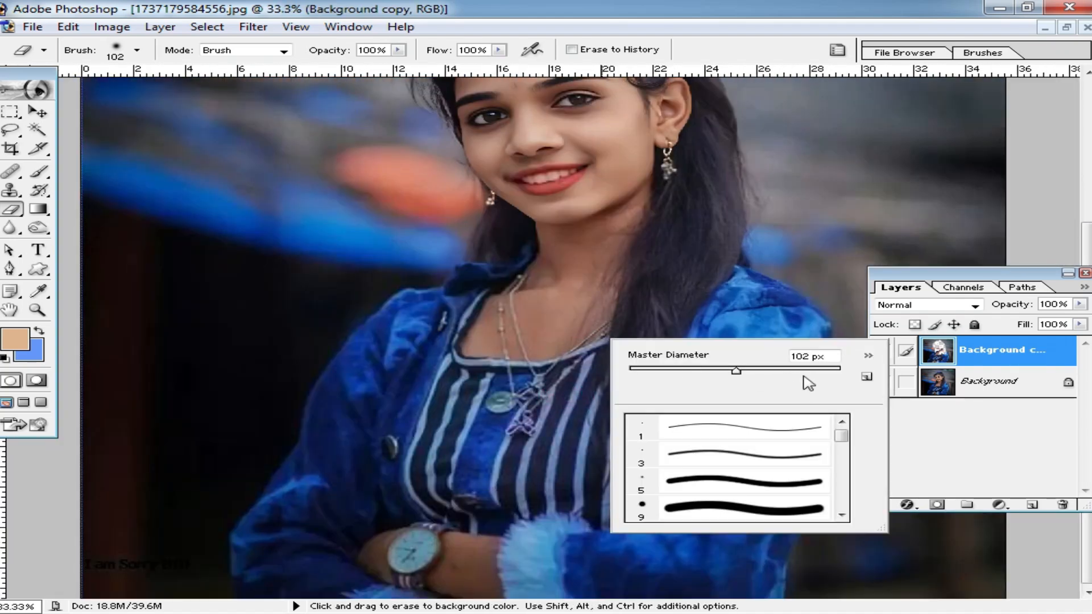
click(597, 331)
mouse_move(634, 312)
mouse_down()
mouse_move(597, 481)
mouse_move(602, 365)
mouse_move(612, 356)
mouse_move(506, 392)
mouse_move(650, 378)
mouse_up()
Set the eraser brush to 116 px, try erasing Background copy over the lips and teeth, and undo it.
ctrl+click(557, 306)
ctrl+click(553, 302)
ctrl+click(568, 353)
right_click(663, 368)
click(795, 399)
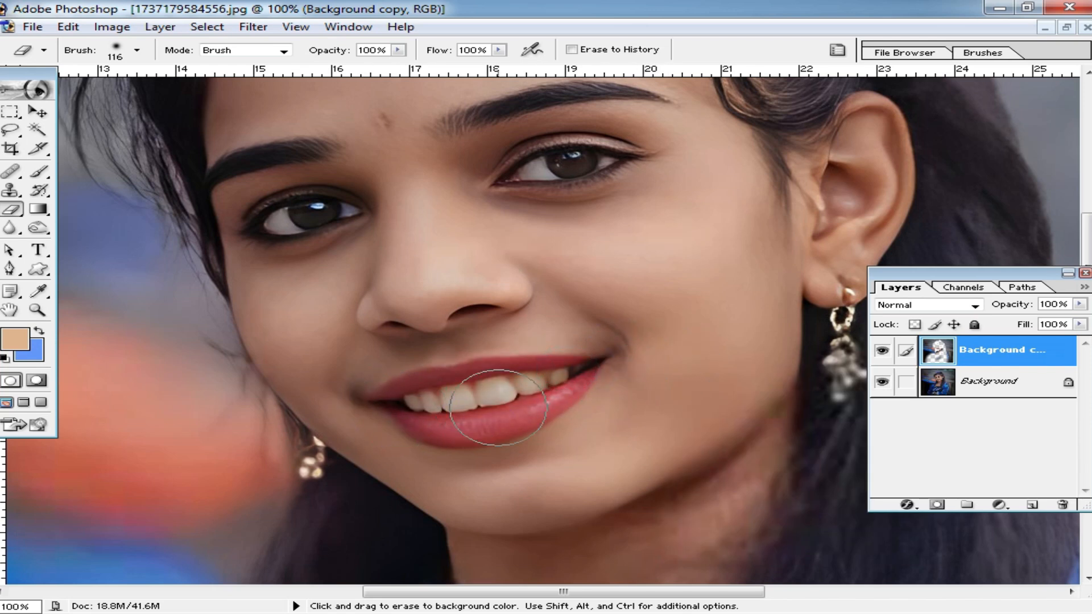
key(ctrl+z)
Merge the Background copy layer down into the Background.
click(451, 318)
alt+click(671, 319)
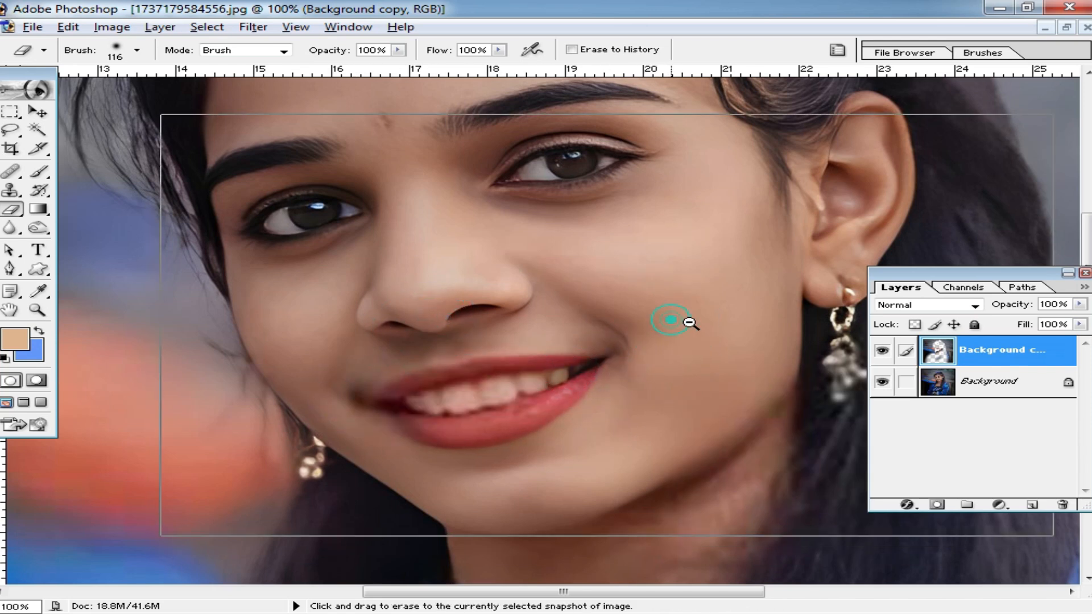
key(ctrl+e)
Apply the Imagenomic Noiseware Professional filter with Detail Enhancement sharpening set to 9.
click(253, 27)
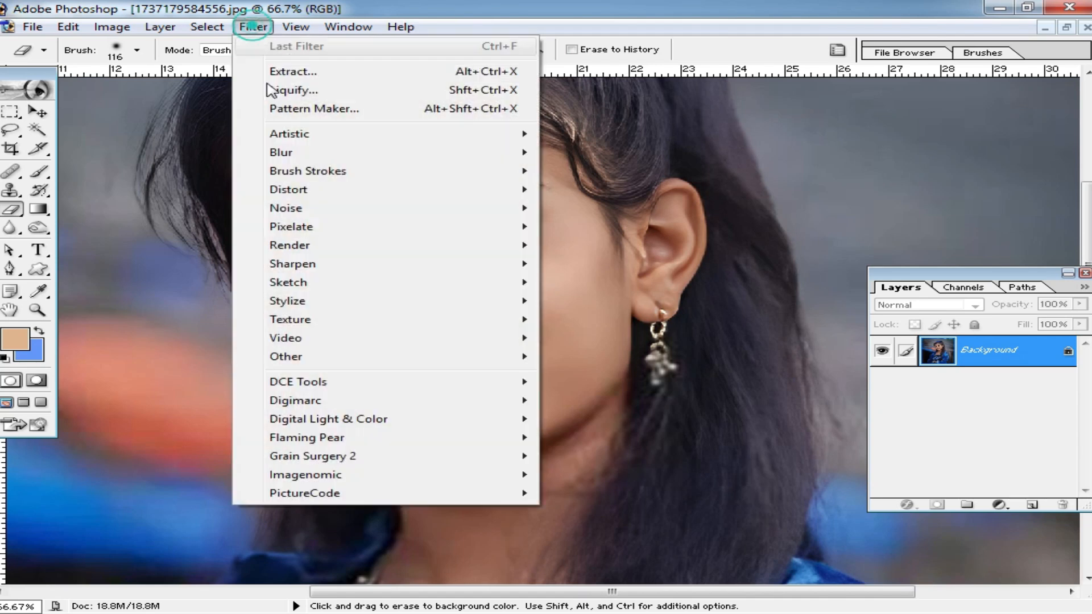
click(367, 478)
click(698, 476)
drag(621, 220, 643, 437)
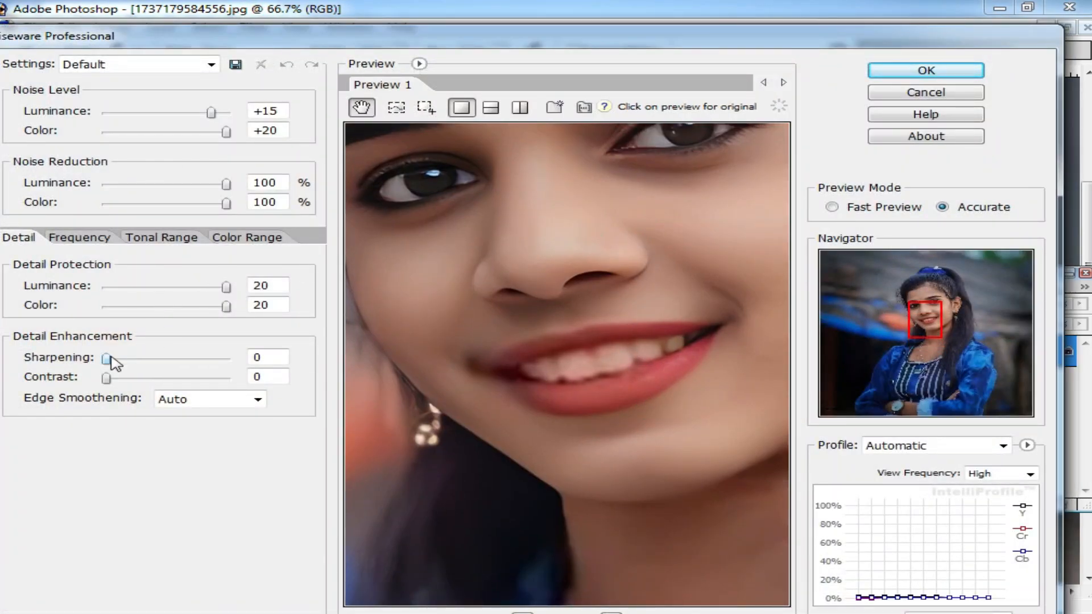
drag(172, 358, 160, 359)
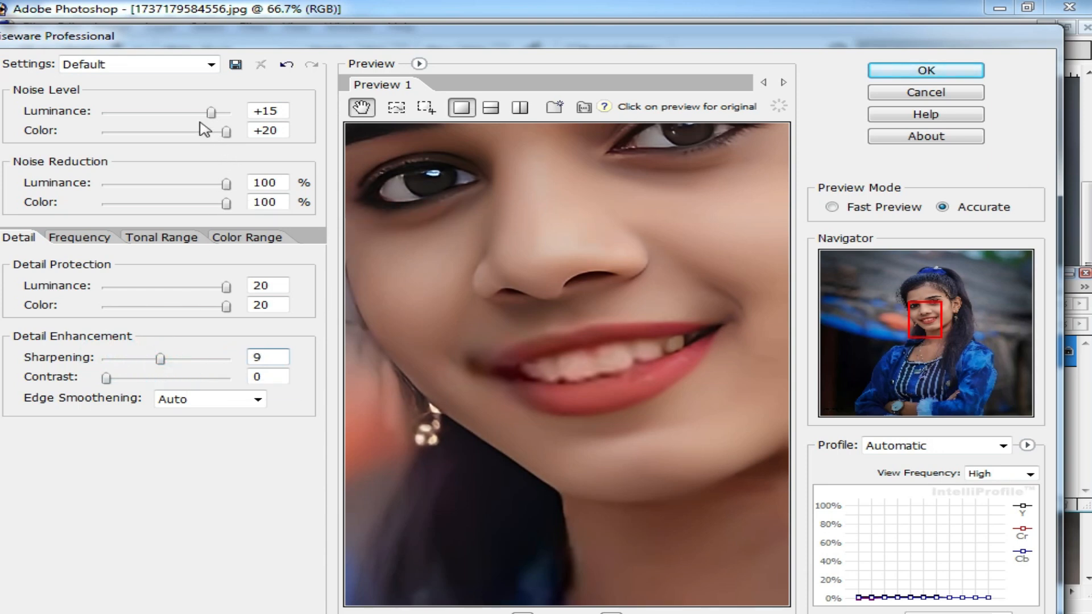
click(892, 70)
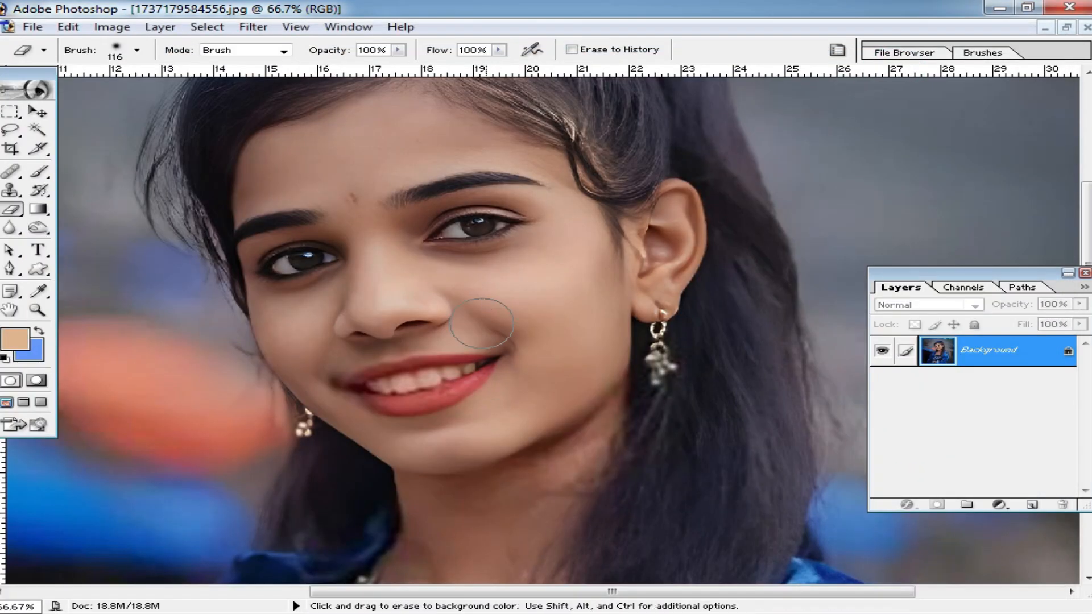
Duplicate the Background as a new layer and set the copy's blend mode to Screen.
key(ctrl+minus)
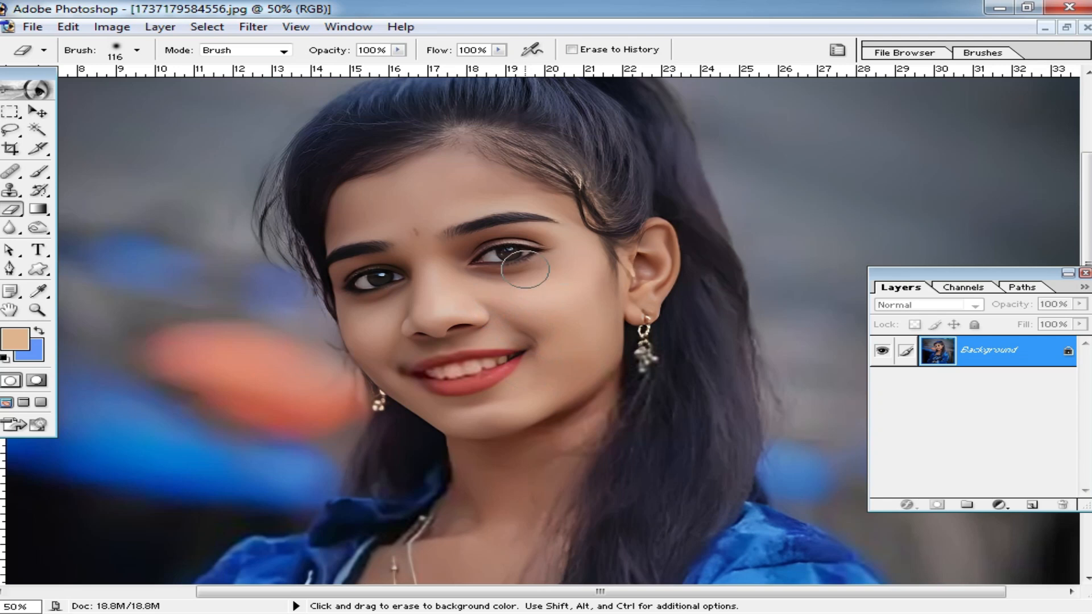
key(ctrl+j)
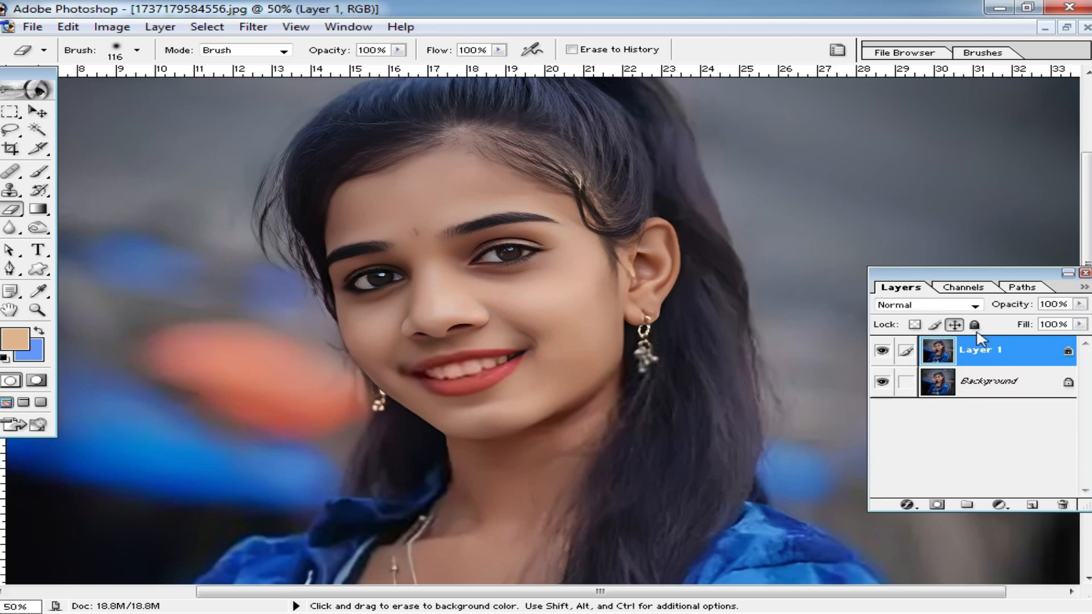
click(937, 309)
click(935, 409)
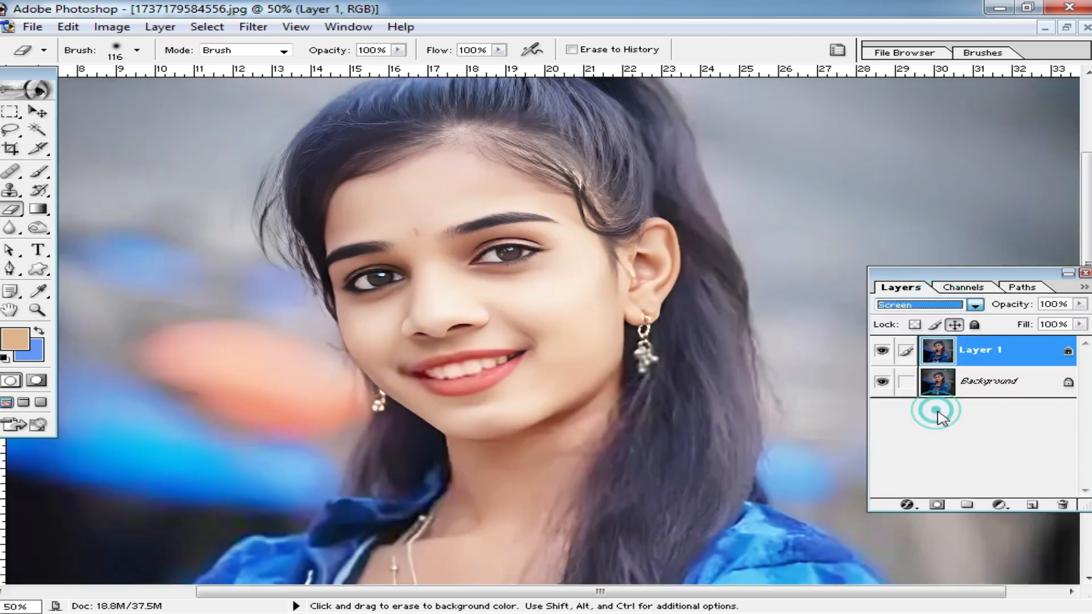
Examine the brightened portrait's face, hair and clothing at several magnifications.
alt+click(536, 352)
drag(568, 421, 579, 336)
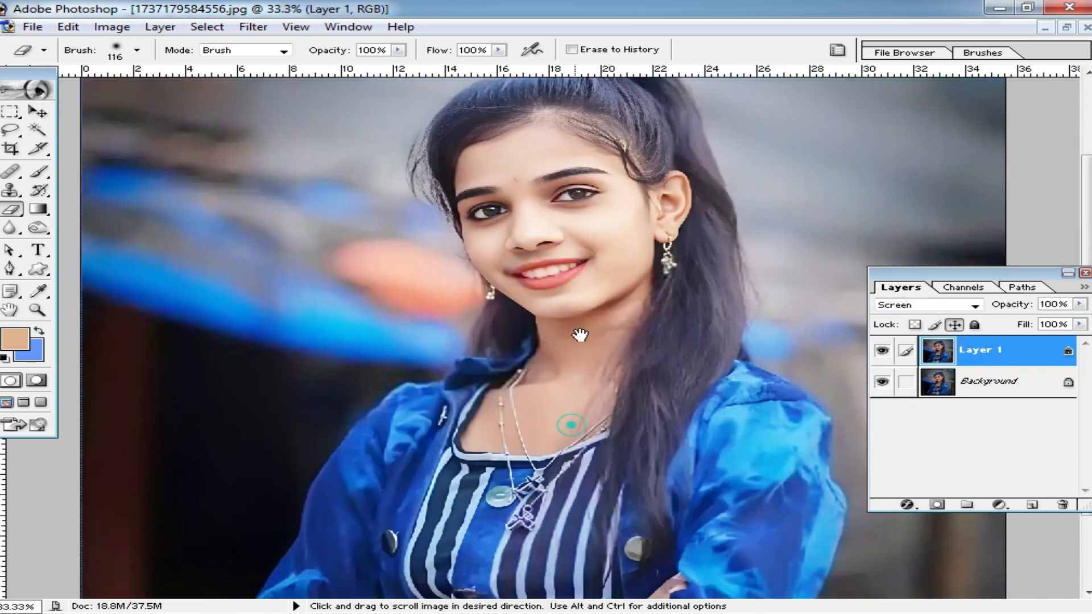
drag(607, 417, 608, 313)
ctrl+click(578, 245)
drag(577, 170, 517, 329)
ctrl+click(511, 322)
drag(582, 294, 607, 358)
mouse_move(607, 381)
mouse_down()
mouse_move(619, 344)
mouse_move(616, 434)
mouse_move(635, 338)
mouse_up()
scroll(597, 324, up, 4)
alt+click(616, 324)
drag(571, 280, 592, 392)
drag(763, 354, 648, 350)
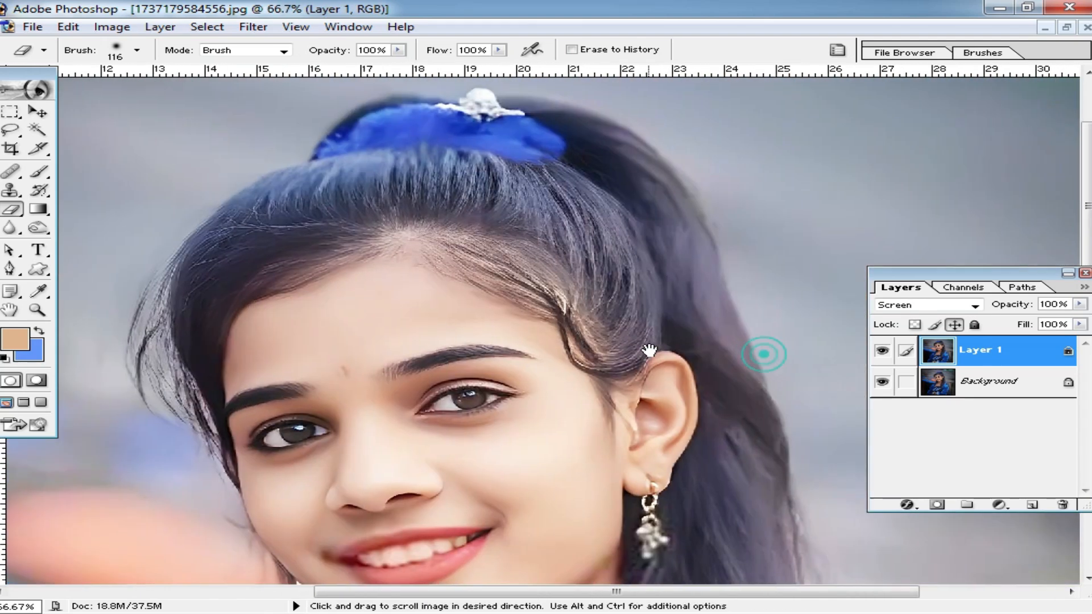
alt+click(621, 313)
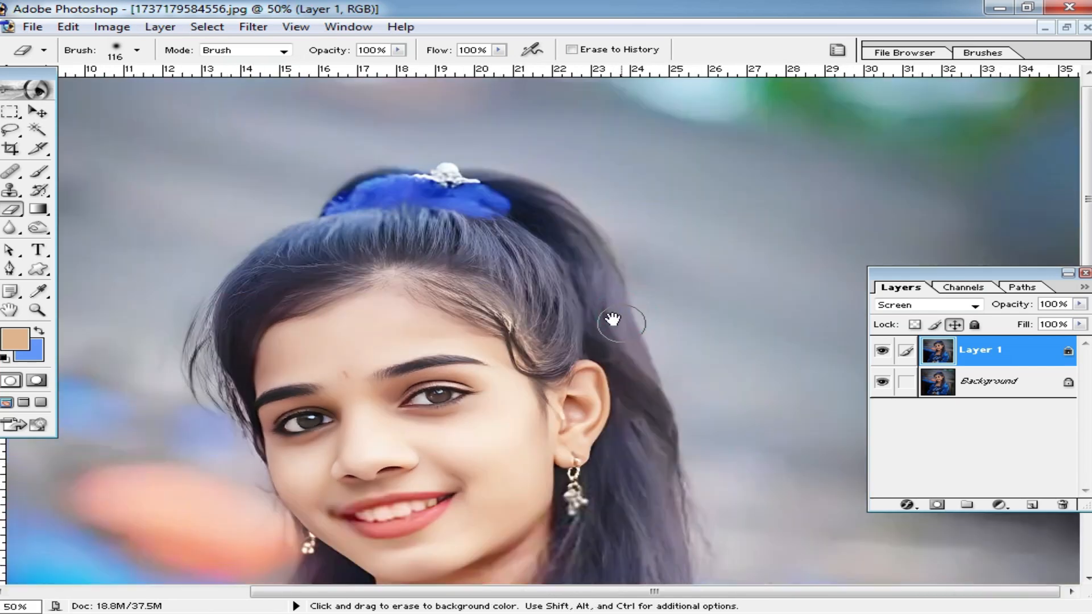
ctrl+click(601, 352)
ctrl+click(595, 293)
drag(509, 309, 601, 344)
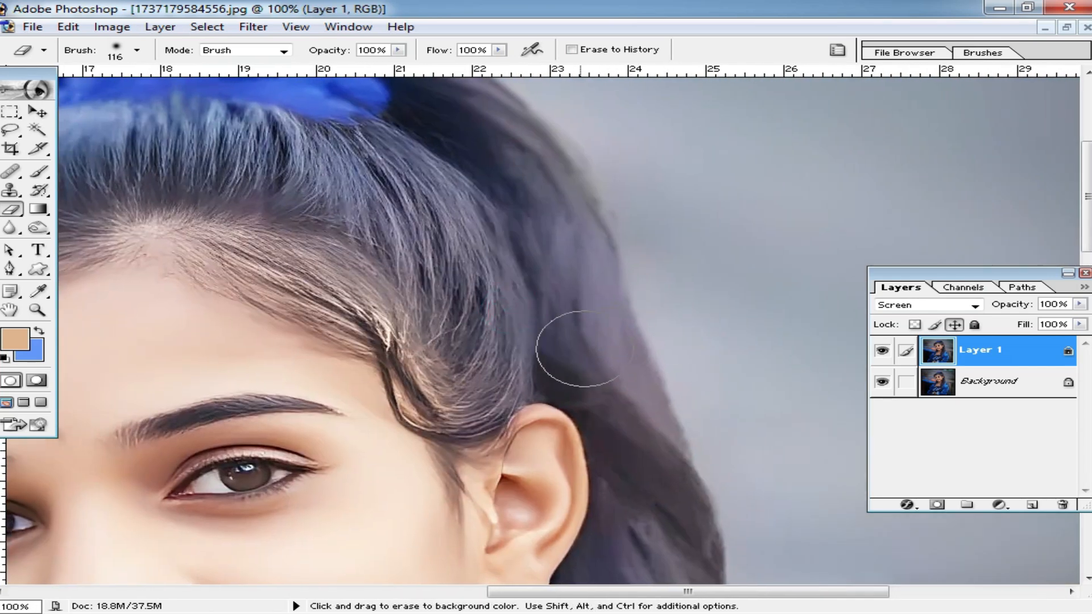
drag(504, 341, 600, 315)
Use the Sharpen tool at 50% strength with a 173 px brush on the hair behind the ear and the ponytail.
click(11, 229)
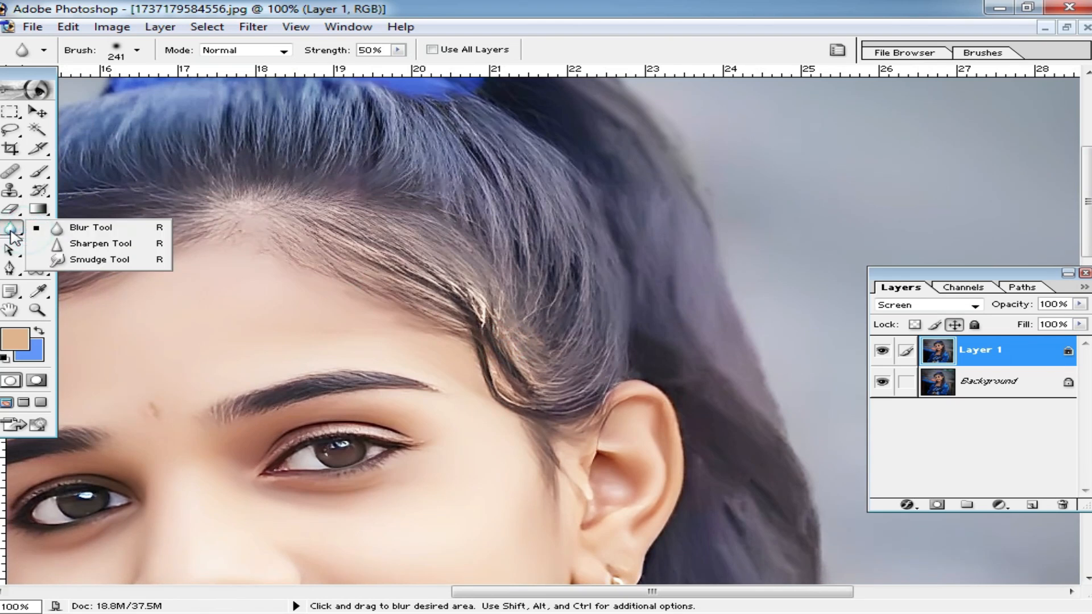
click(91, 244)
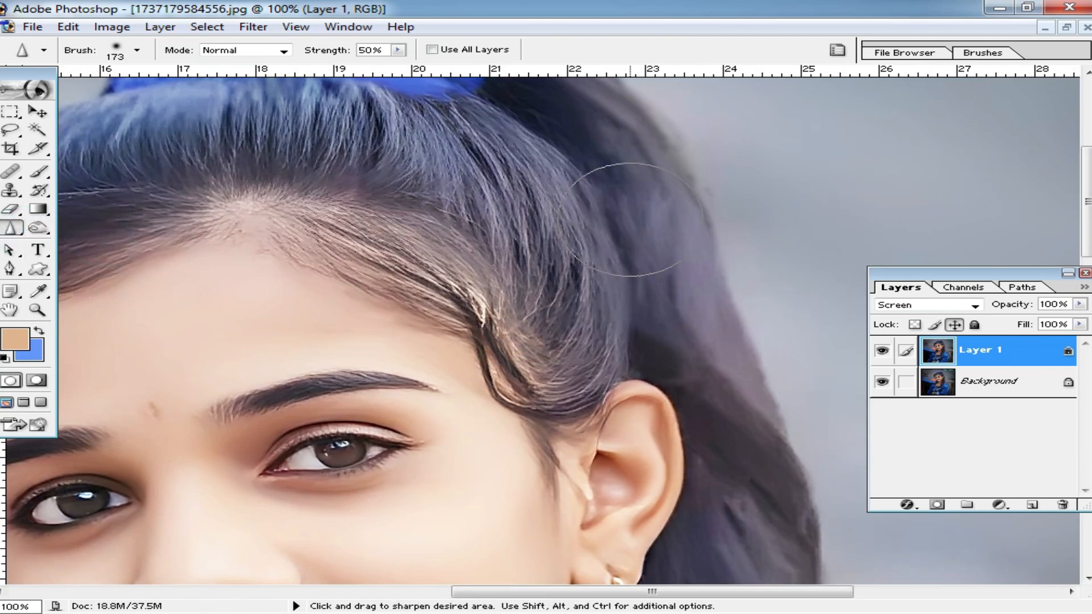
mouse_move(603, 199)
mouse_down()
mouse_move(626, 340)
mouse_move(643, 284)
mouse_up()
drag(591, 133, 672, 298)
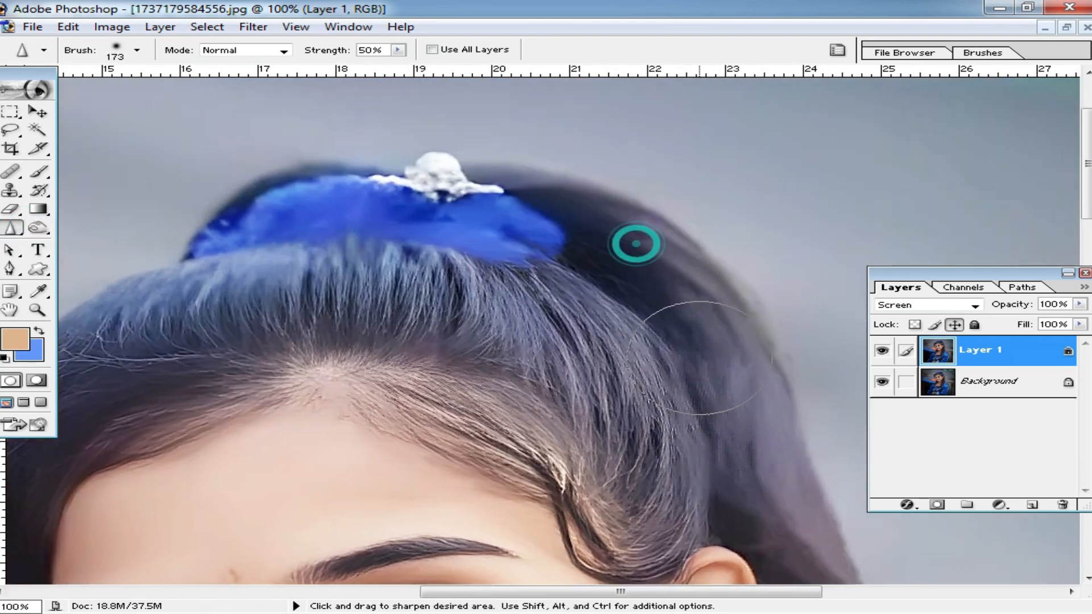
Sharpen the hair band, the crown, the hairline and the loose strands on the image's left side.
drag(367, 205, 579, 205)
drag(231, 302, 541, 240)
mouse_move(469, 231)
mouse_down()
mouse_move(379, 305)
mouse_move(327, 423)
mouse_up()
drag(272, 463, 272, 329)
drag(239, 344, 283, 458)
drag(432, 328, 380, 217)
Reduce the Sharpen brush to 65 px and sharpen the eyes and lips.
right_click(622, 281)
click(707, 313)
key(space)
click(597, 526)
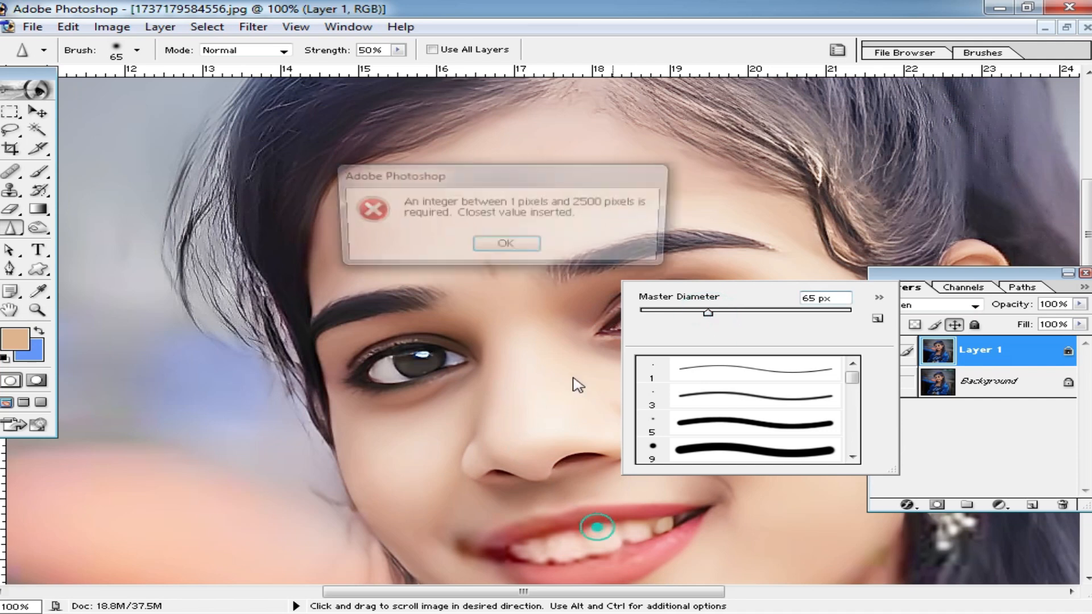
key(Return)
drag(634, 493, 597, 288)
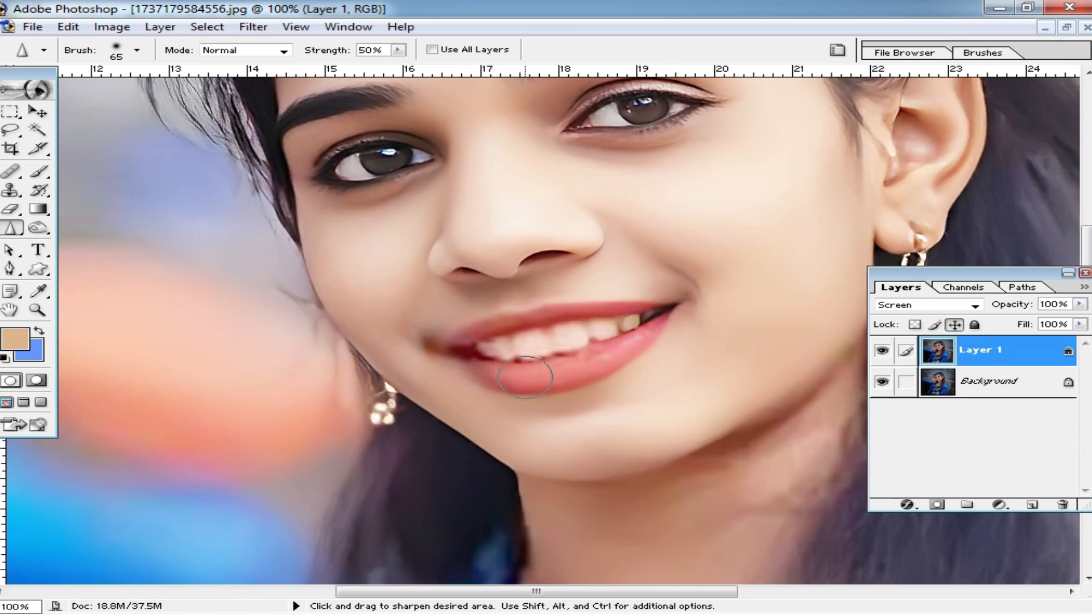
Enlarge the Sharpen brush to 190 px and sharpen the long hair, jacket shoulder and necklace area.
key(ctrl+minus)
drag(643, 393, 604, 312)
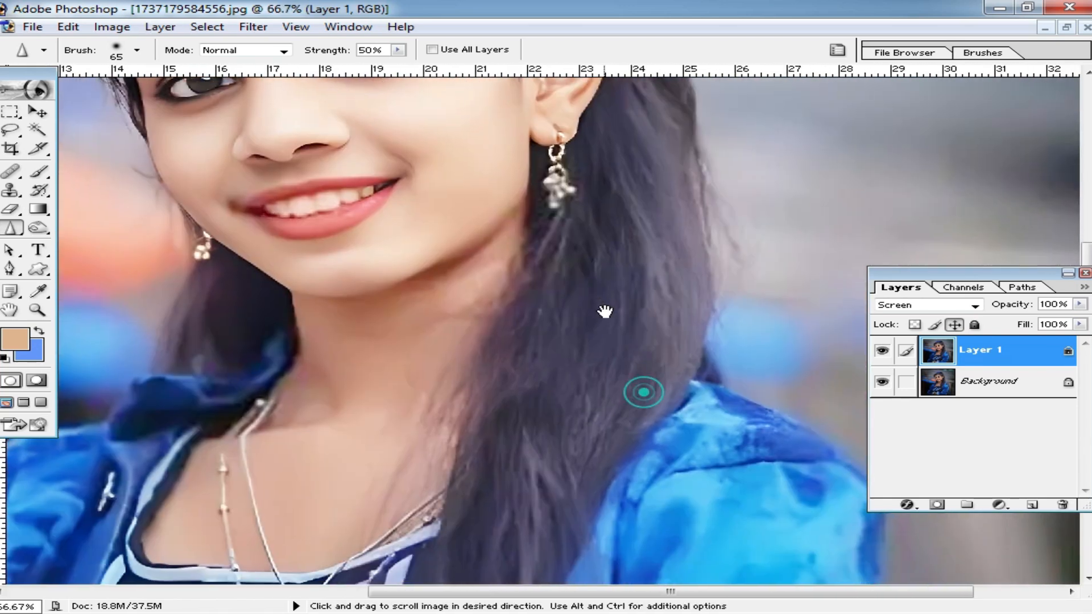
right_click(613, 308)
drag(776, 341, 784, 339)
click(688, 257)
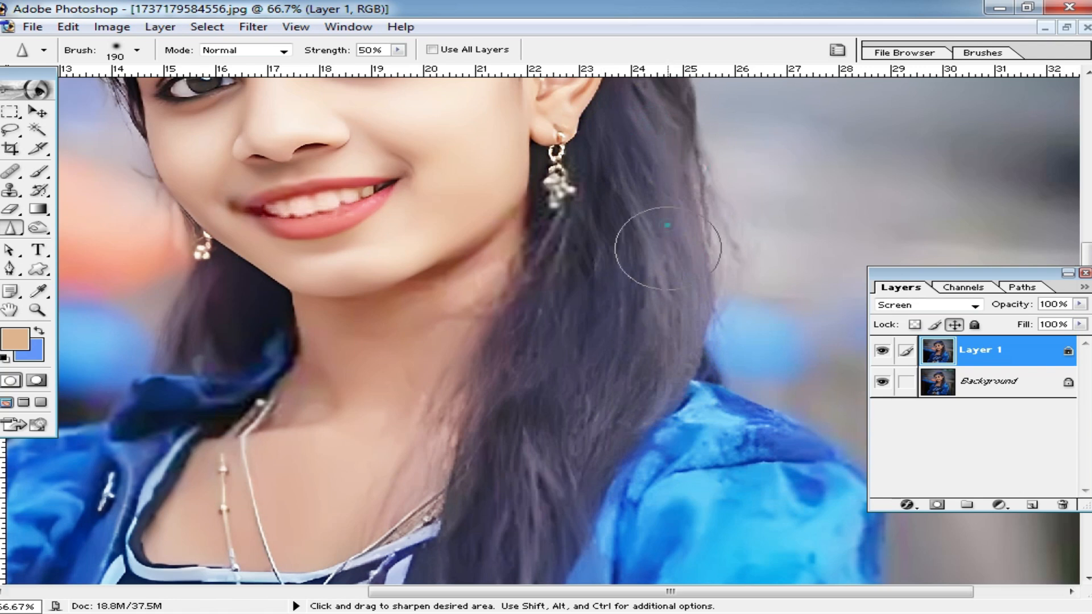
drag(592, 485, 597, 319)
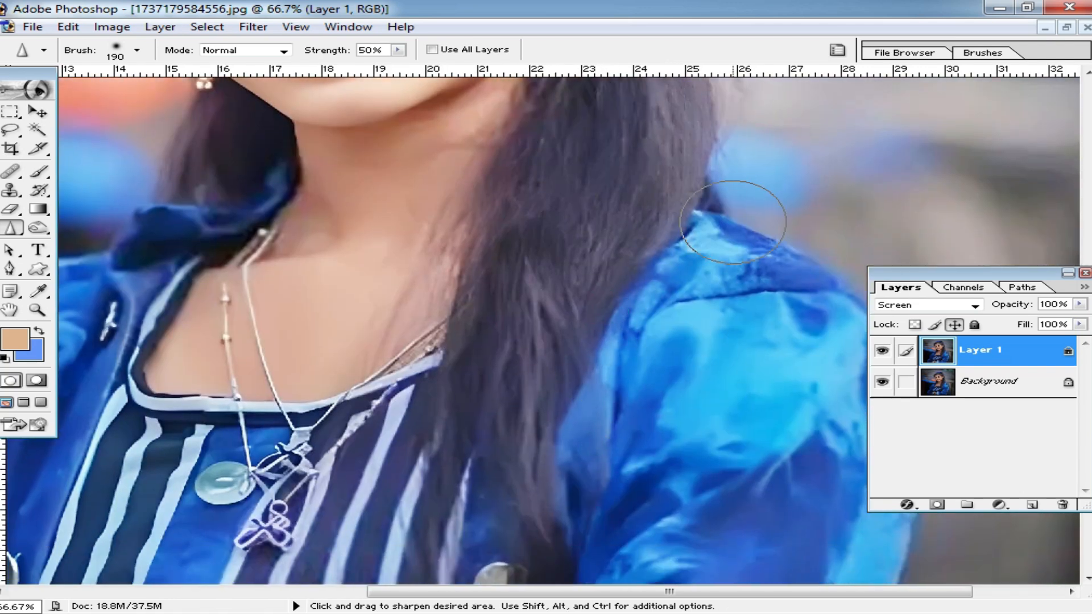
drag(273, 309, 541, 417)
Inspect the sharpened hair, face and shoulders up close and in the wider portrait view.
drag(631, 131, 546, 552)
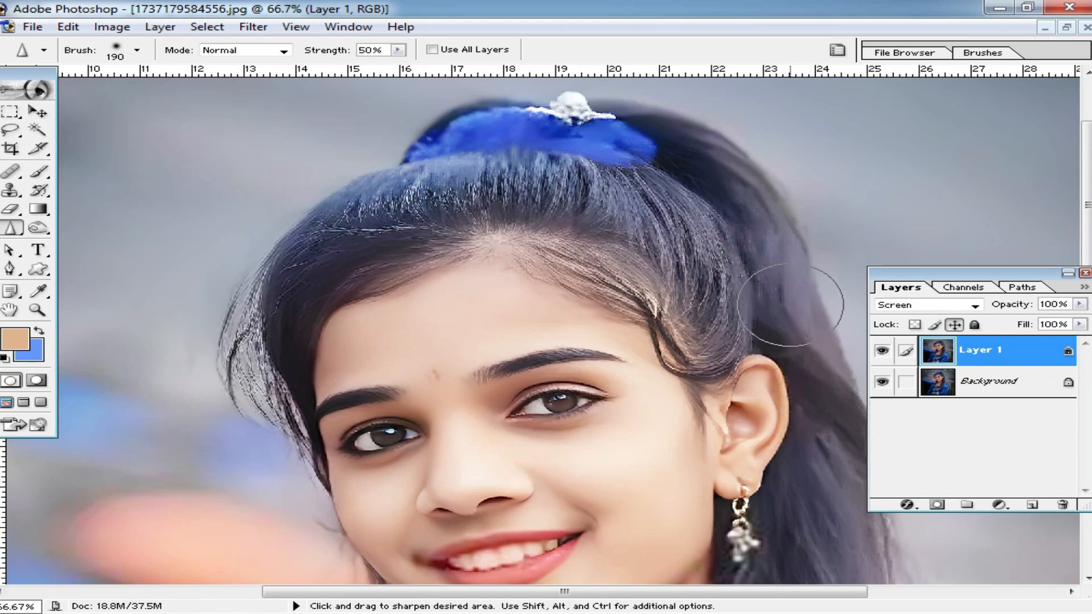
alt+click(563, 343)
ctrl+click(474, 299)
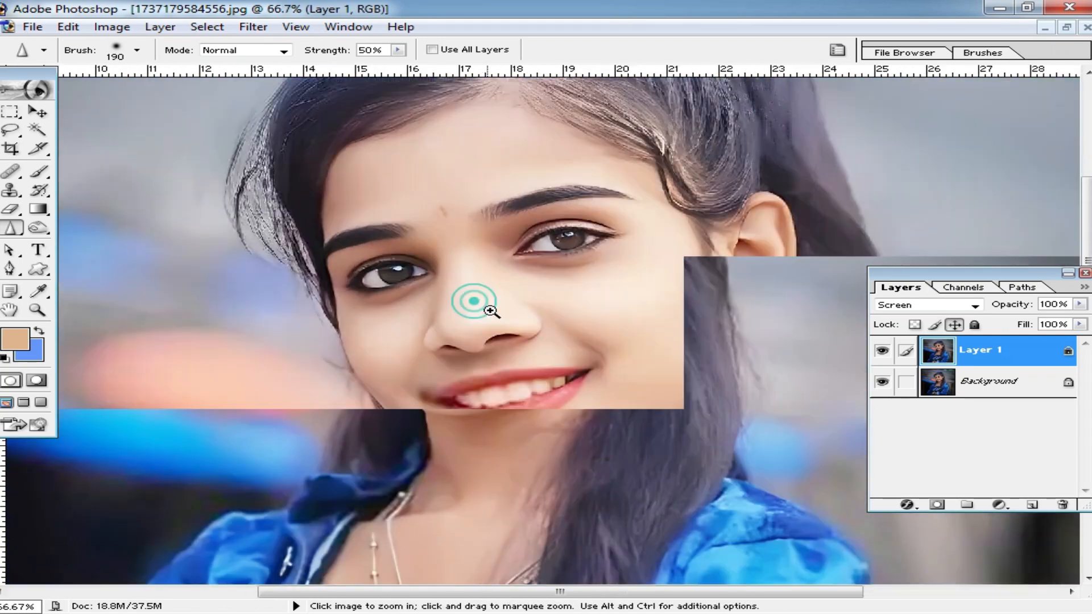
ctrl+click(489, 310)
drag(596, 343, 506, 332)
alt+click(515, 329)
drag(611, 409, 552, 308)
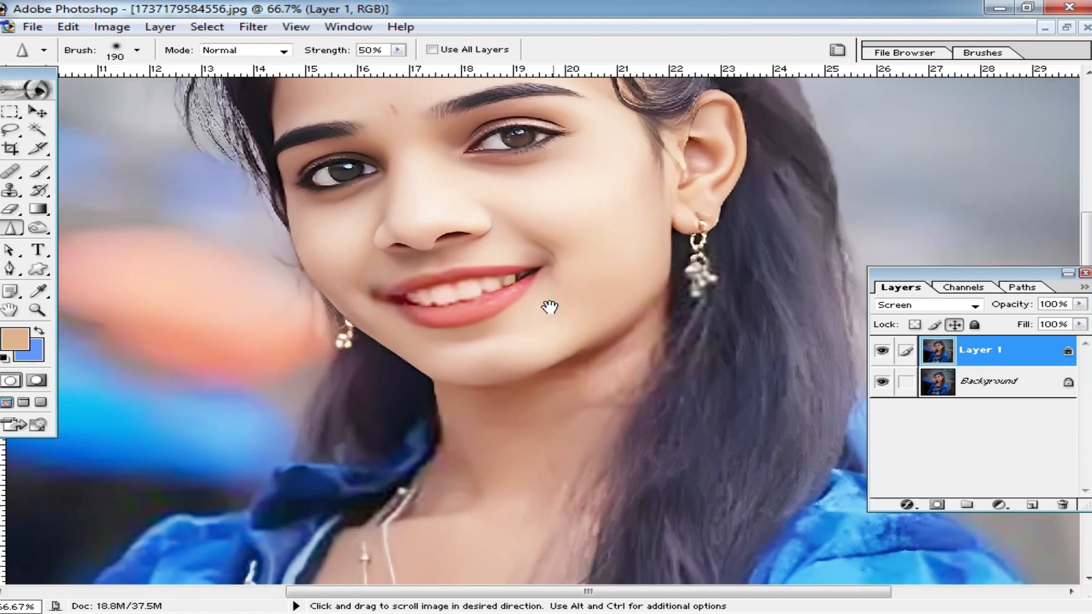
alt+click(517, 305)
alt+click(512, 307)
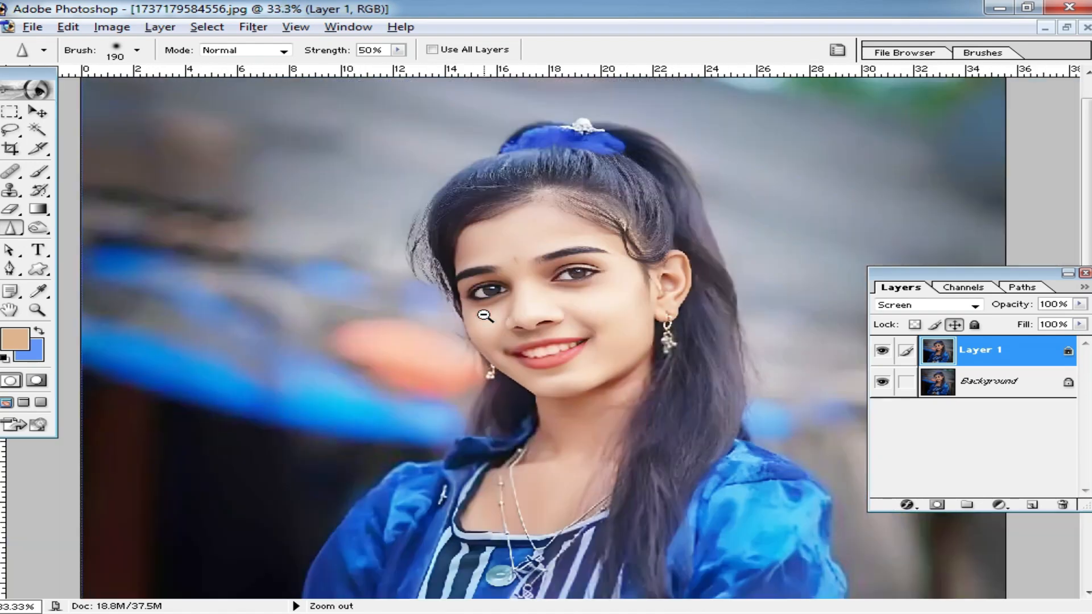
Switch to the portrait 1737179586090.jpg and maximize its document window.
click(1065, 28)
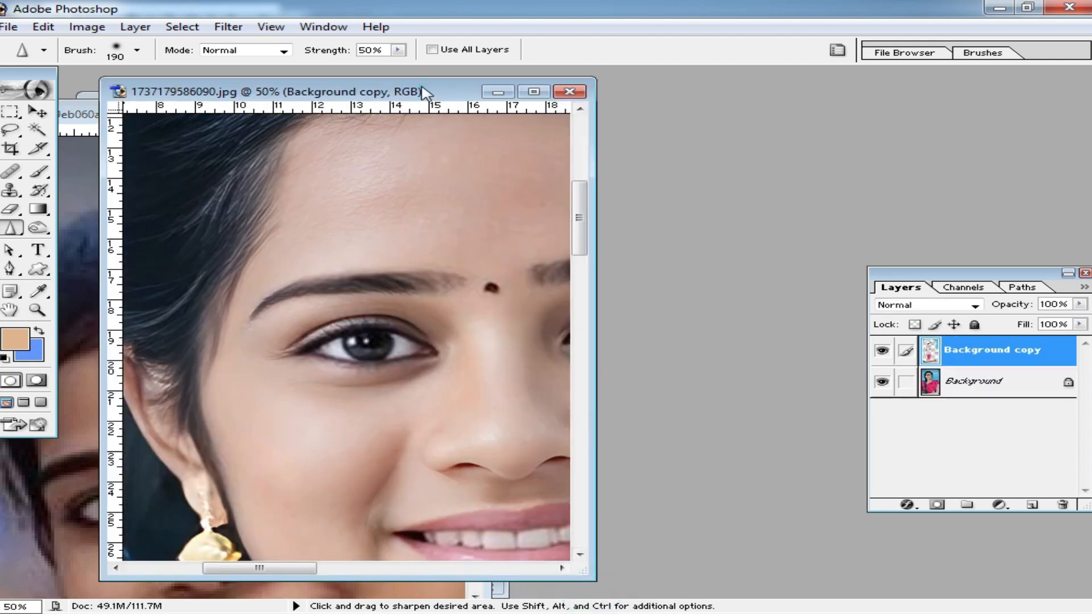
double_click(424, 92)
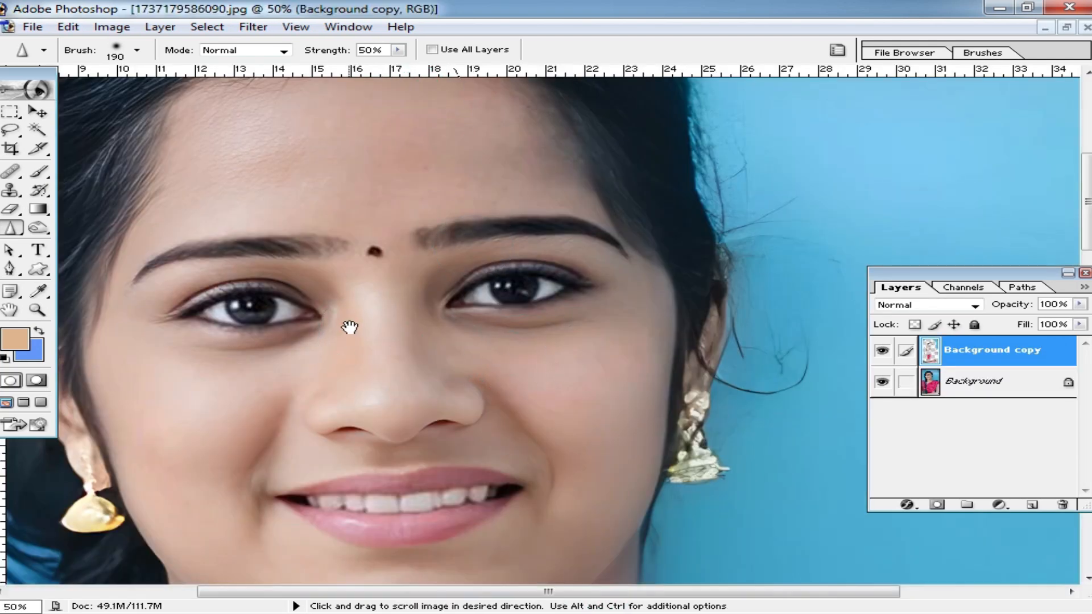
ctrl+click(432, 329)
Raise the Sharpen strength to 100% and sharpen the eye on the image's right side in Background copy.
mouse_move(287, 241)
mouse_down()
mouse_move(509, 235)
mouse_move(425, 212)
mouse_move(537, 263)
mouse_move(310, 265)
mouse_up()
drag(860, 242, 519, 285)
mouse_move(519, 285)
mouse_down()
mouse_move(651, 256)
mouse_move(518, 243)
mouse_up()
mouse_move(398, 50)
mouse_down()
mouse_move(533, 99)
mouse_move(728, 247)
mouse_up()
click(563, 241)
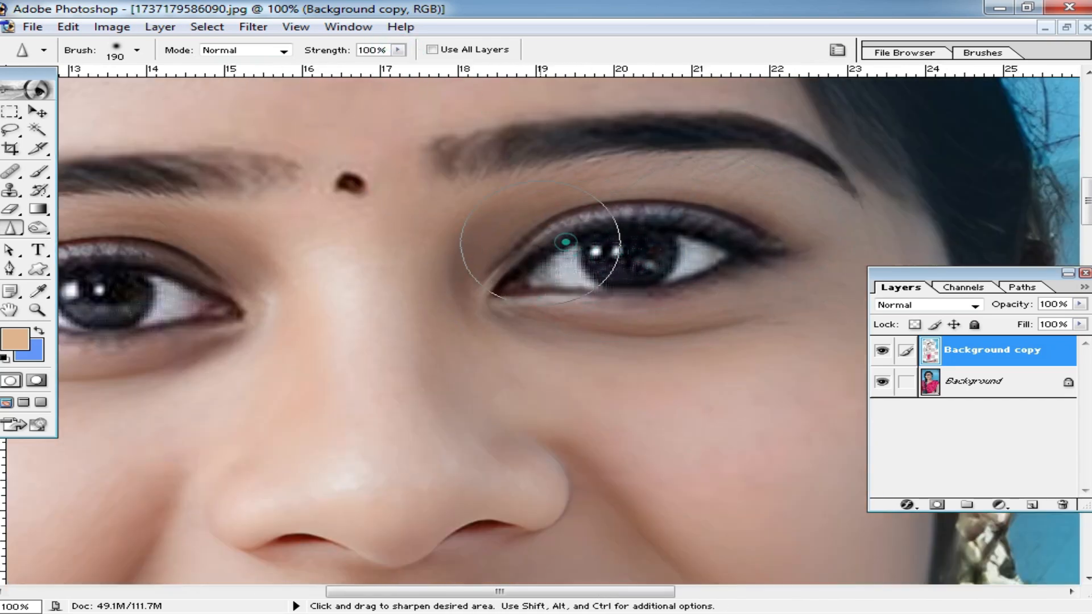
alt+click(473, 276)
alt+click(527, 370)
alt+click(559, 381)
mouse_move(570, 404)
mouse_down()
mouse_move(560, 347)
mouse_move(597, 318)
mouse_up()
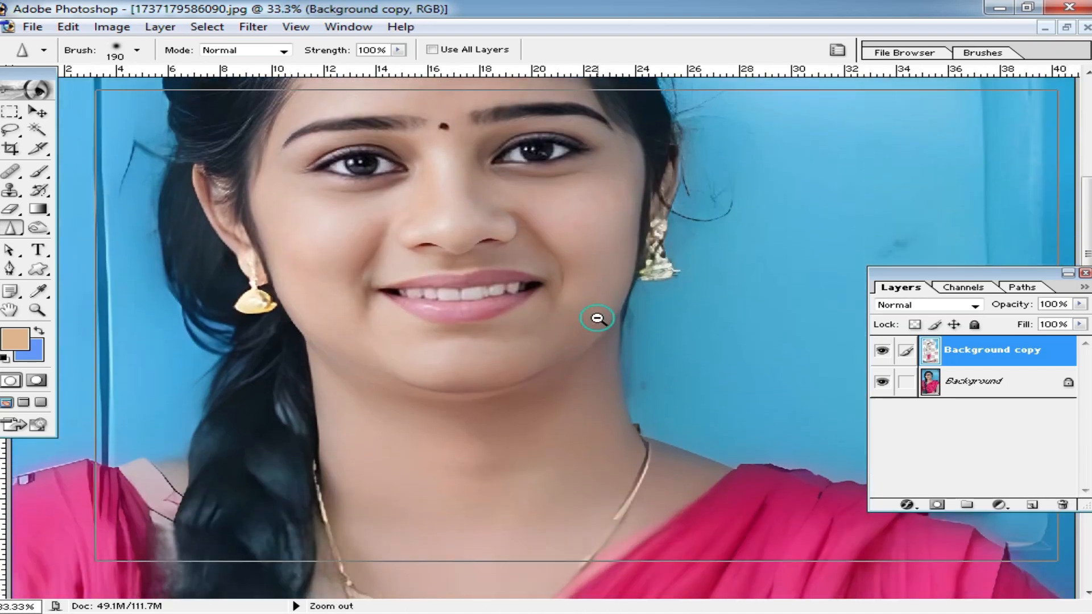
alt+click(596, 319)
alt+click(597, 319)
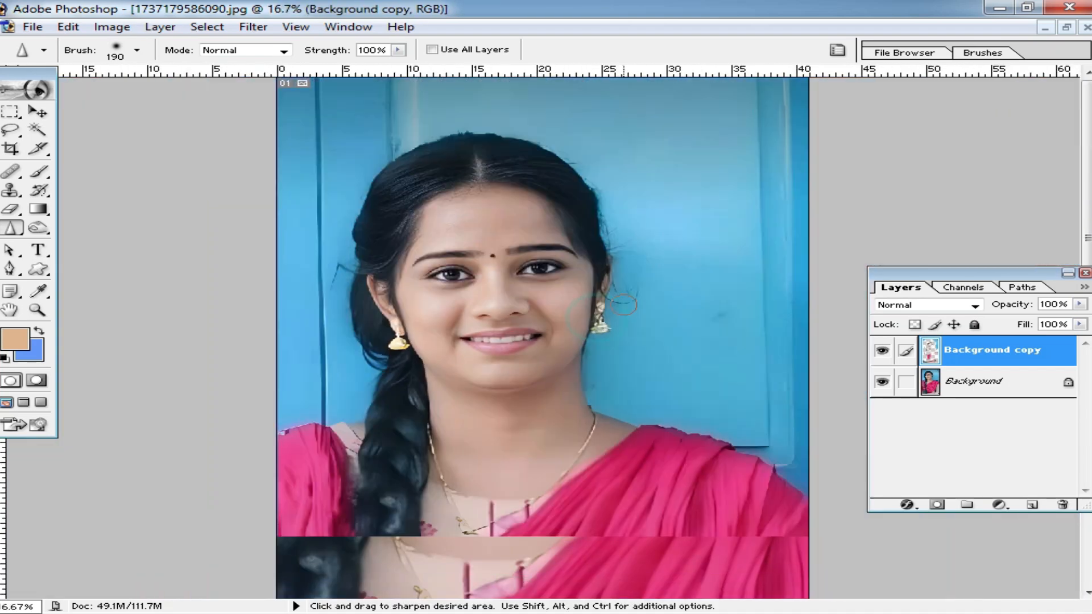
Apply Brightness/Contrast to Background copy with brightness 0 and contrast +15.
click(102, 28)
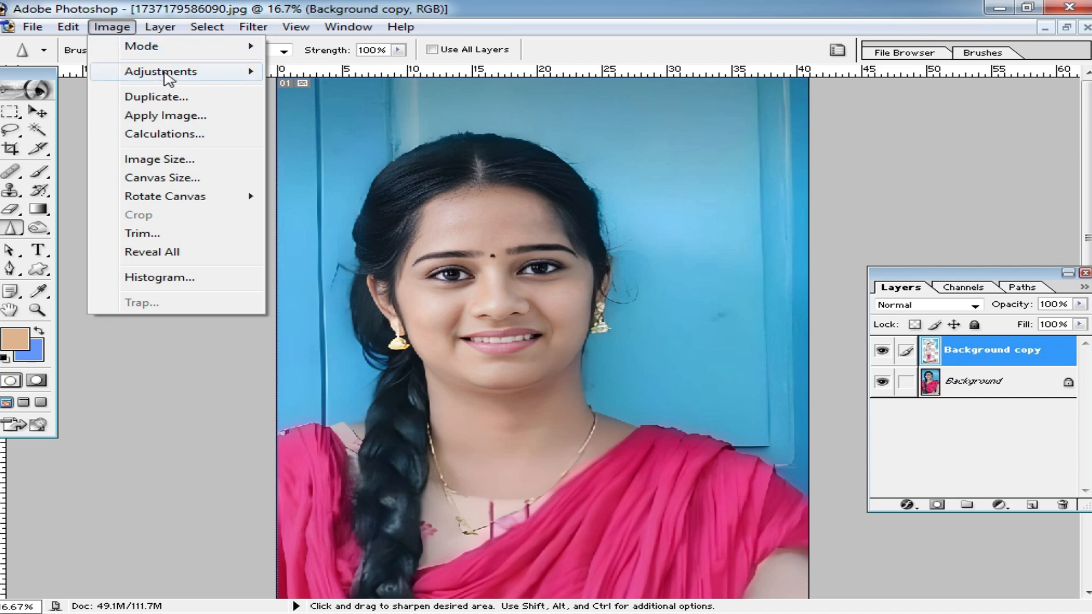
click(163, 74)
click(397, 183)
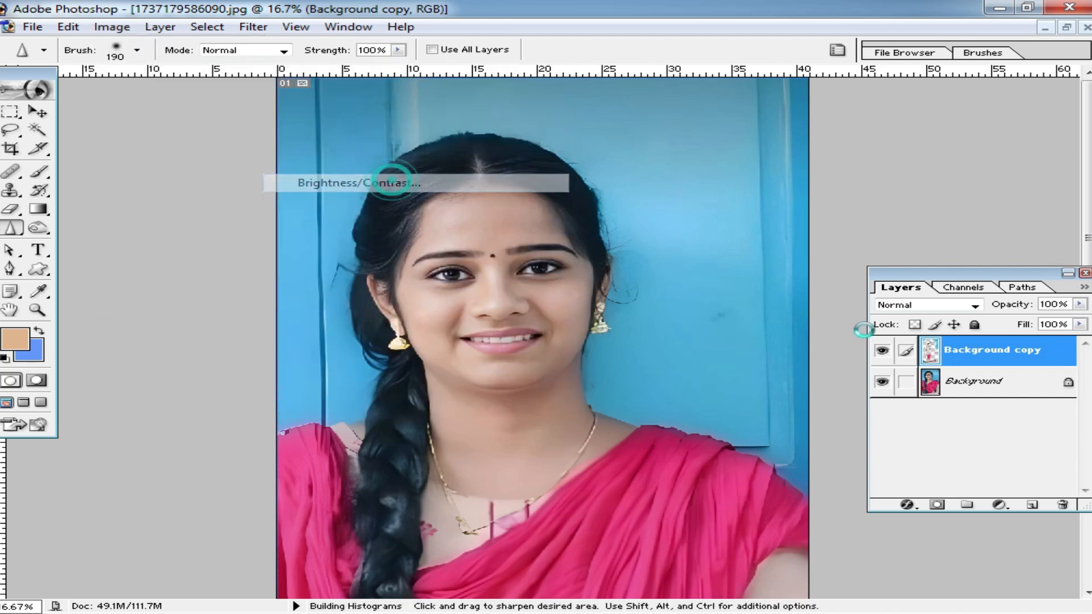
drag(839, 263, 844, 263)
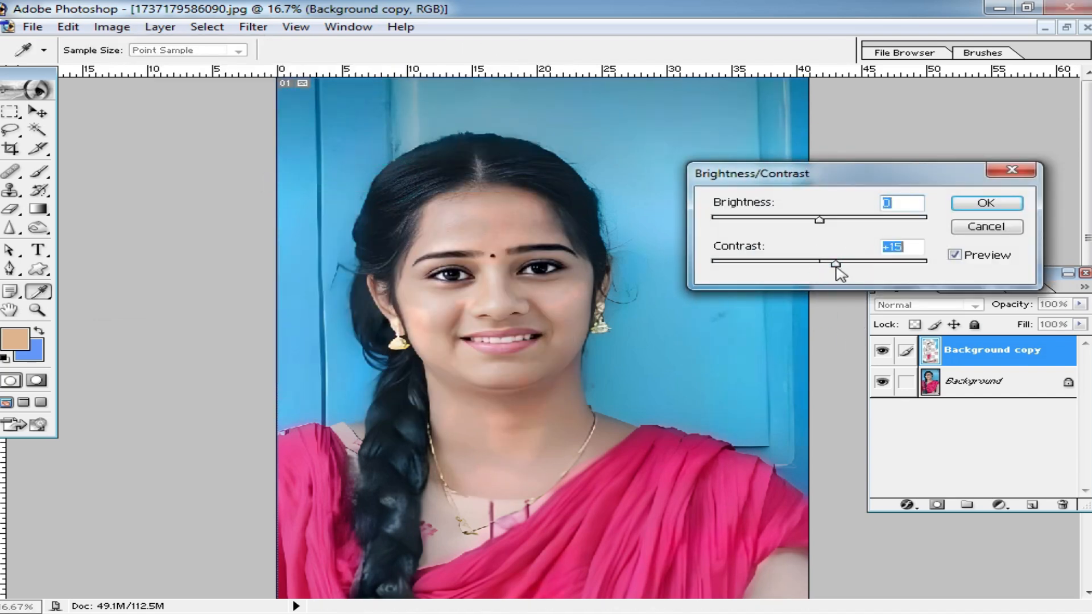
click(988, 204)
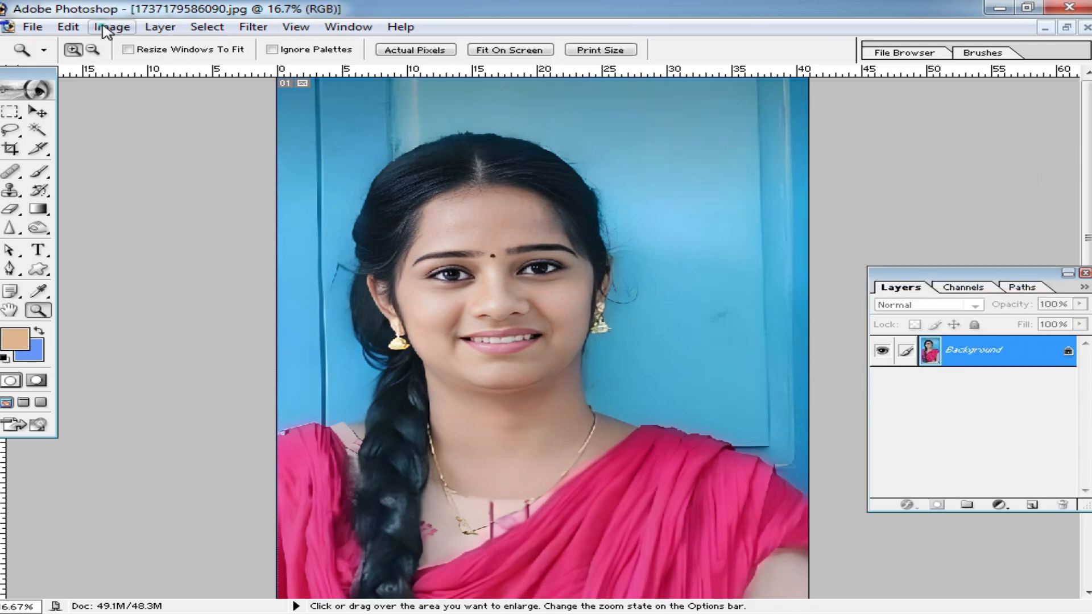
Apply Brightness/Contrast to the blue-background portrait with brightness +7 and contrast +23.
click(112, 27)
click(160, 71)
click(412, 188)
drag(819, 218, 827, 219)
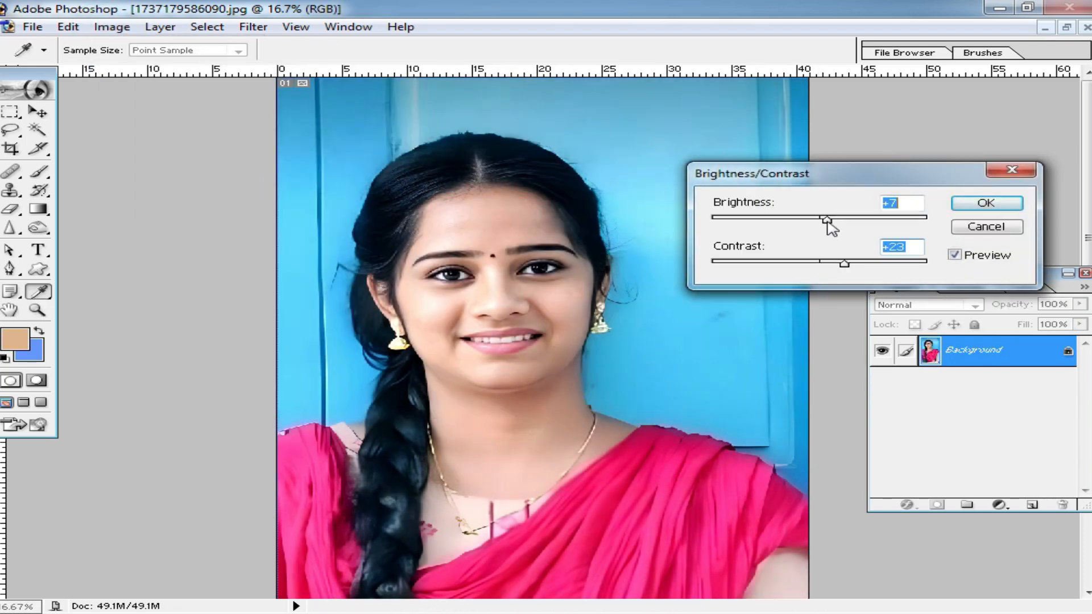
click(985, 203)
Duplicate the portrait layer, blend the copy in Screen mode at 24% opacity, and merge it into the background.
click(460, 306)
click(593, 313)
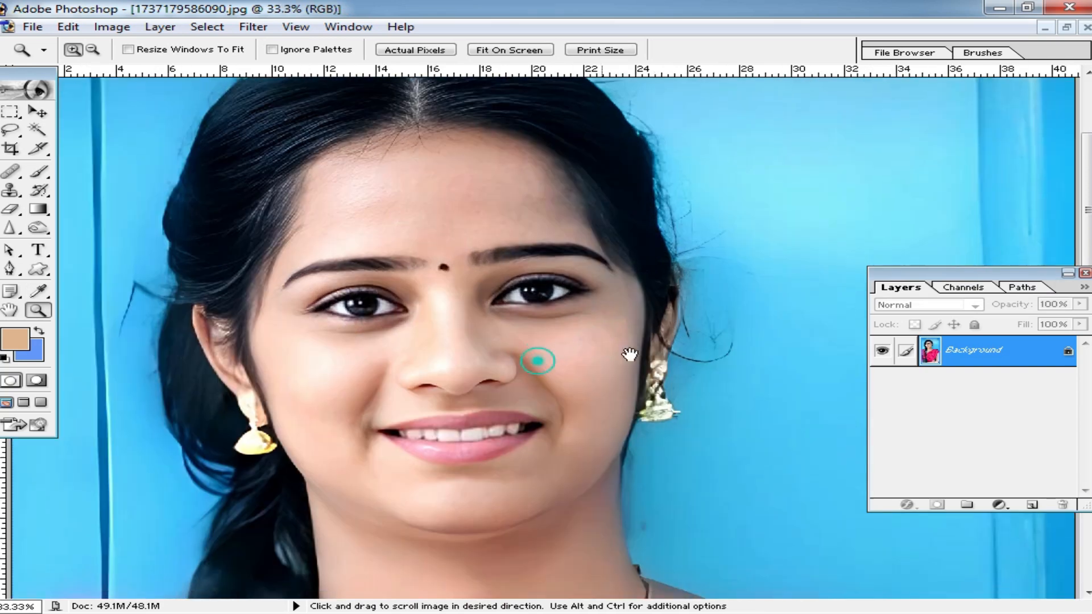
key(ctrl+j)
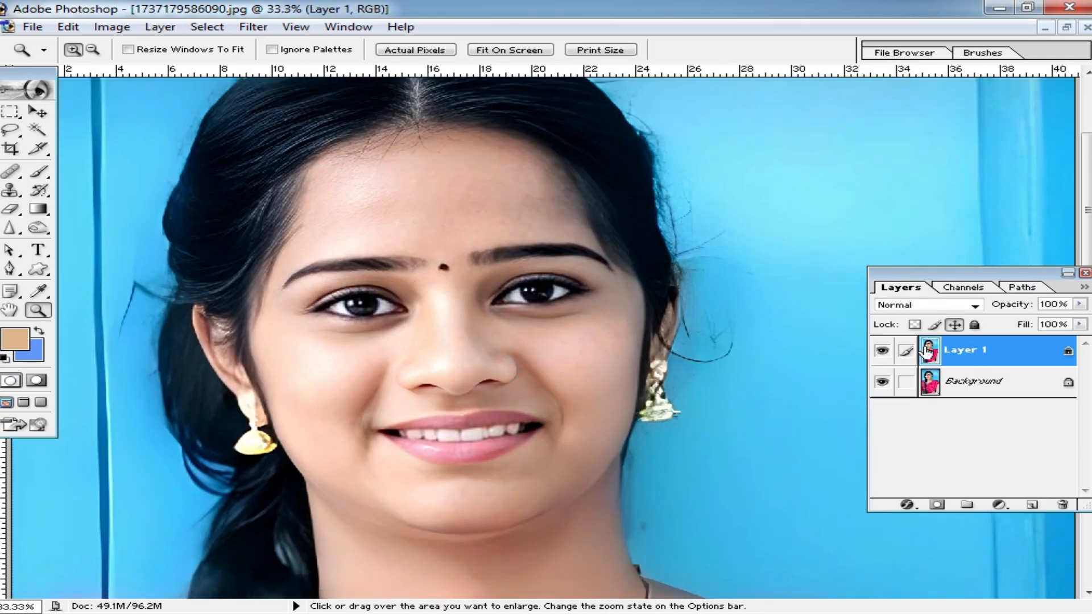
click(938, 305)
click(904, 418)
drag(1079, 304, 1000, 335)
alt+click(572, 379)
drag(575, 406, 539, 374)
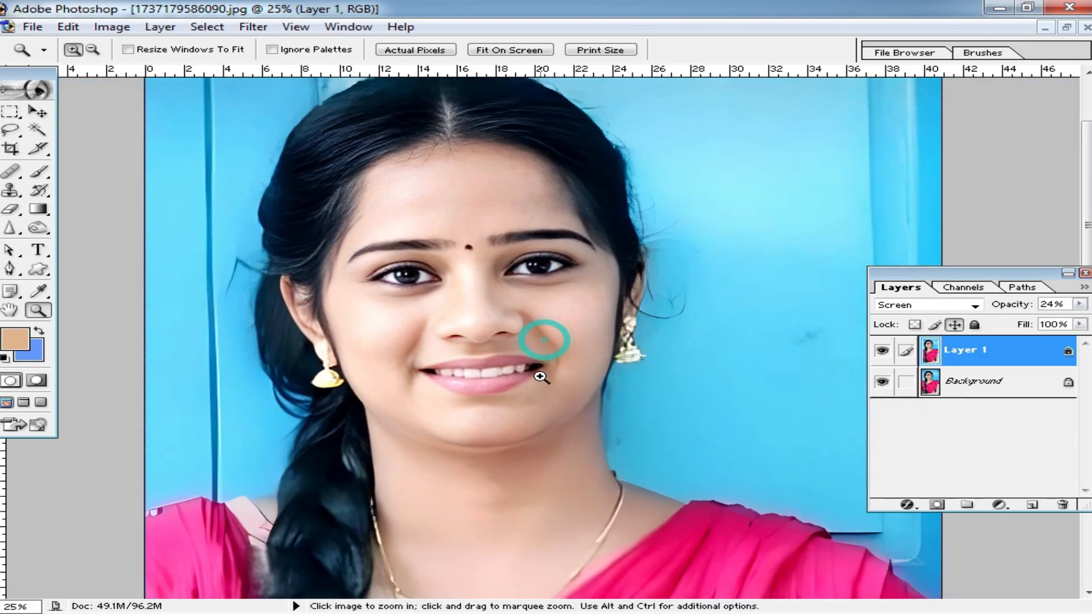
key(ctrl+shift+e)
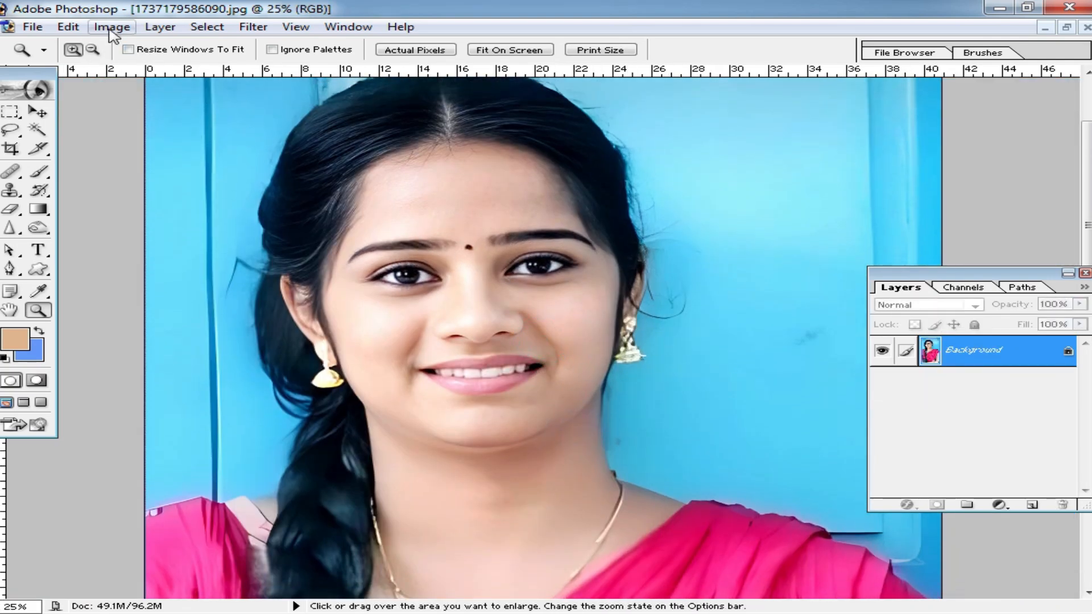
Start a Selective Color adjustment on the portrait and set Black to +34% for the Blacks range.
click(111, 26)
mouse_move(165, 78)
click(397, 270)
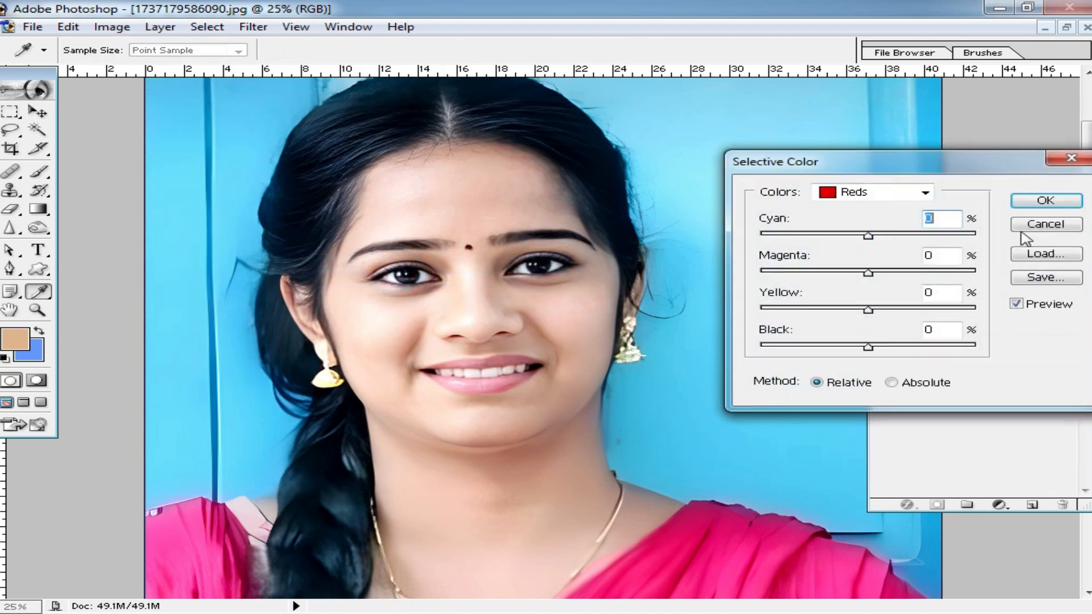
click(893, 192)
click(869, 315)
drag(869, 346, 908, 348)
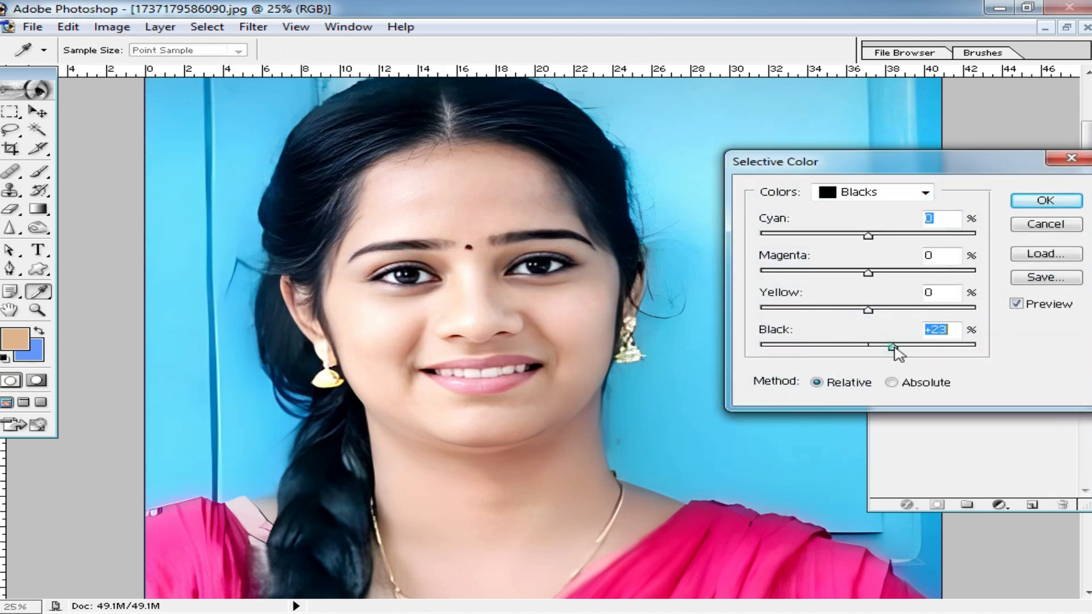
In Selective Color, set Black to -39% for the Reds, strongly raise Black for the Yellows, and apply the adjustment.
click(894, 193)
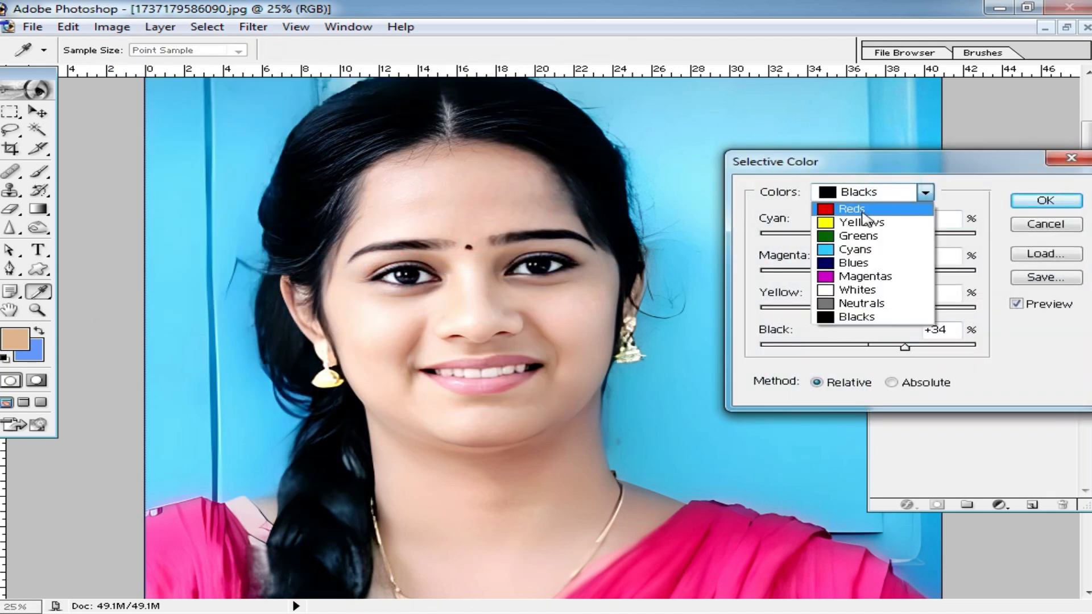
click(852, 211)
drag(868, 347, 829, 377)
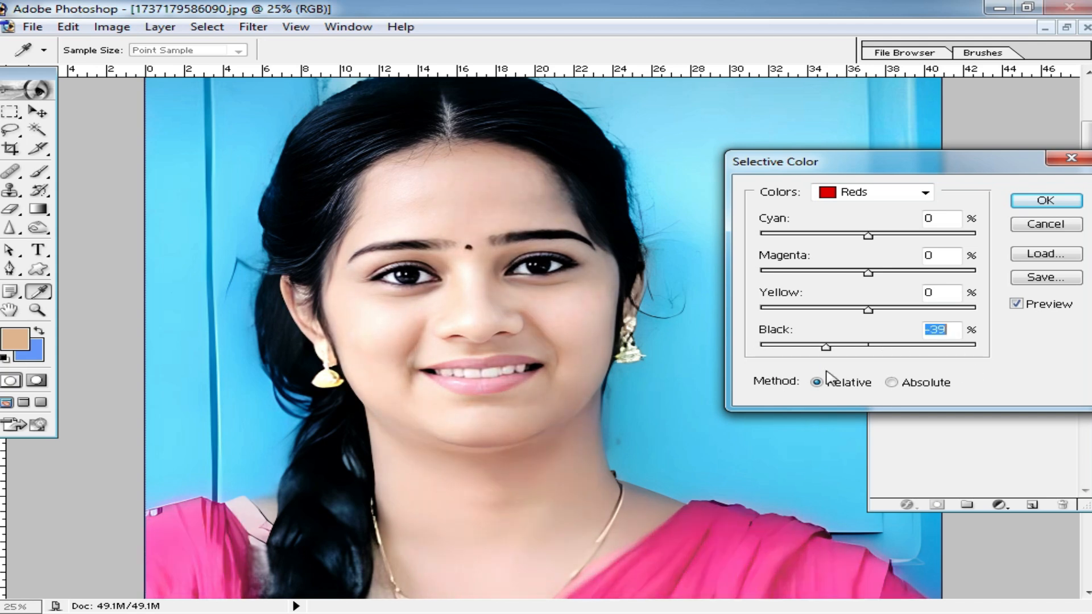
click(882, 191)
click(861, 220)
drag(873, 351, 965, 361)
key(alt+space)
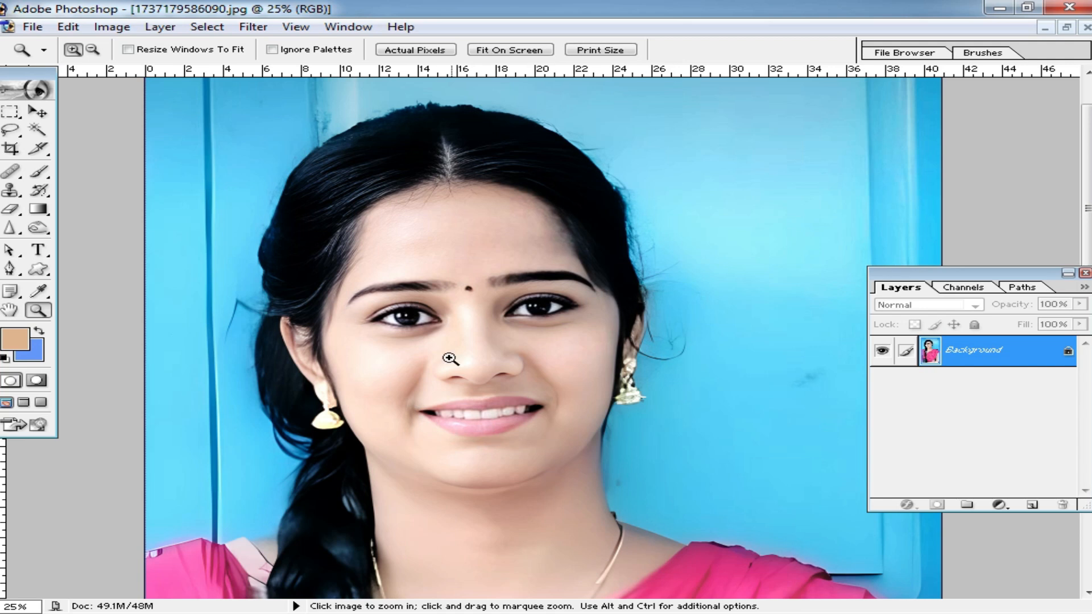
Erase the blue backdrop around the woman using the Background Eraser with a 437 px brush, Contiguous limits and 50% tolerance.
click(10, 208)
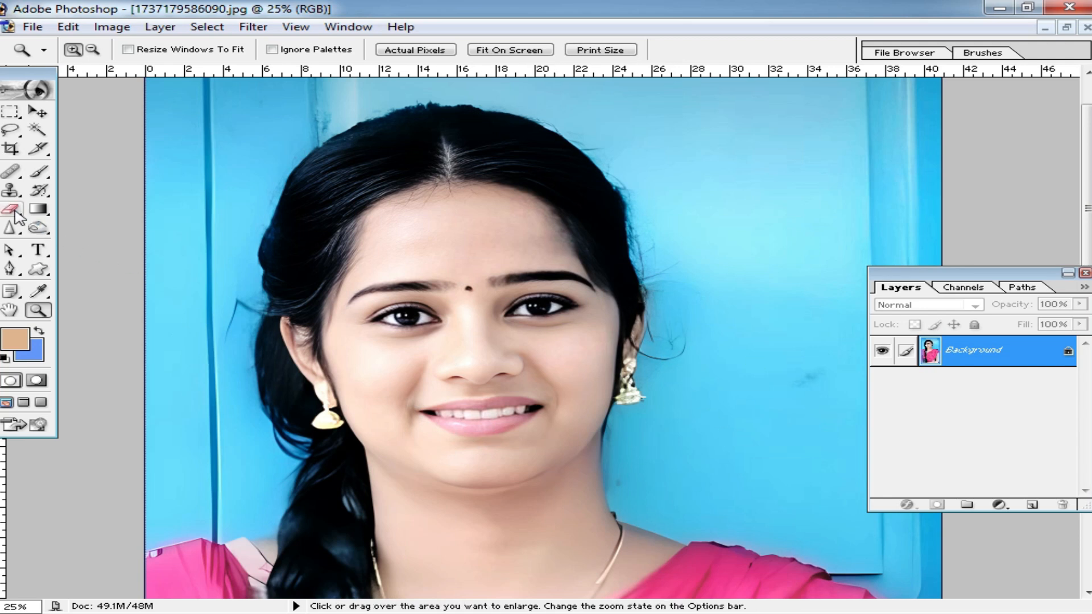
click(132, 228)
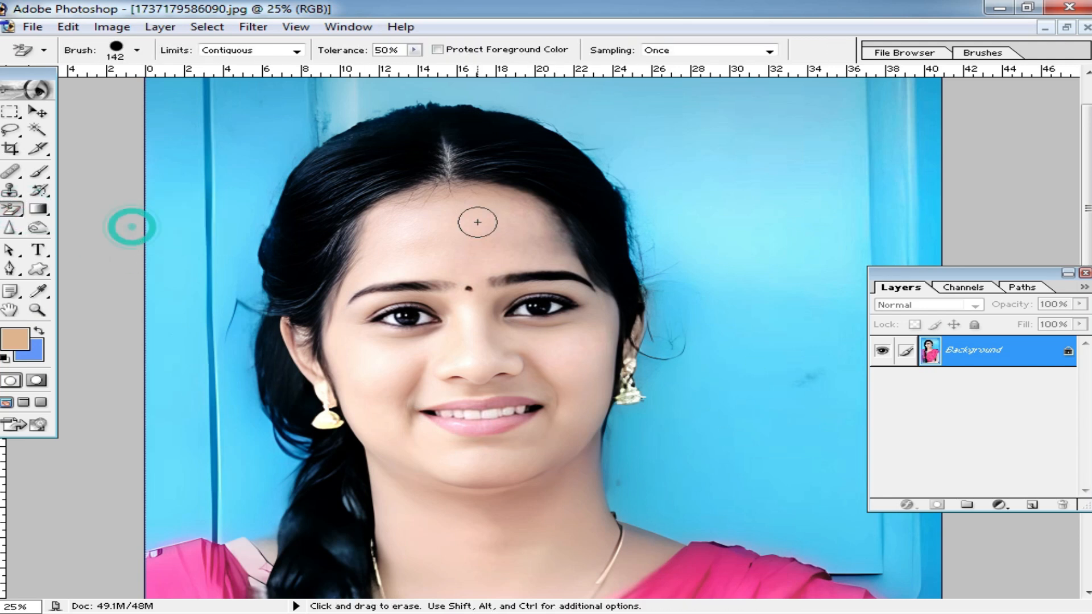
right_click(741, 238)
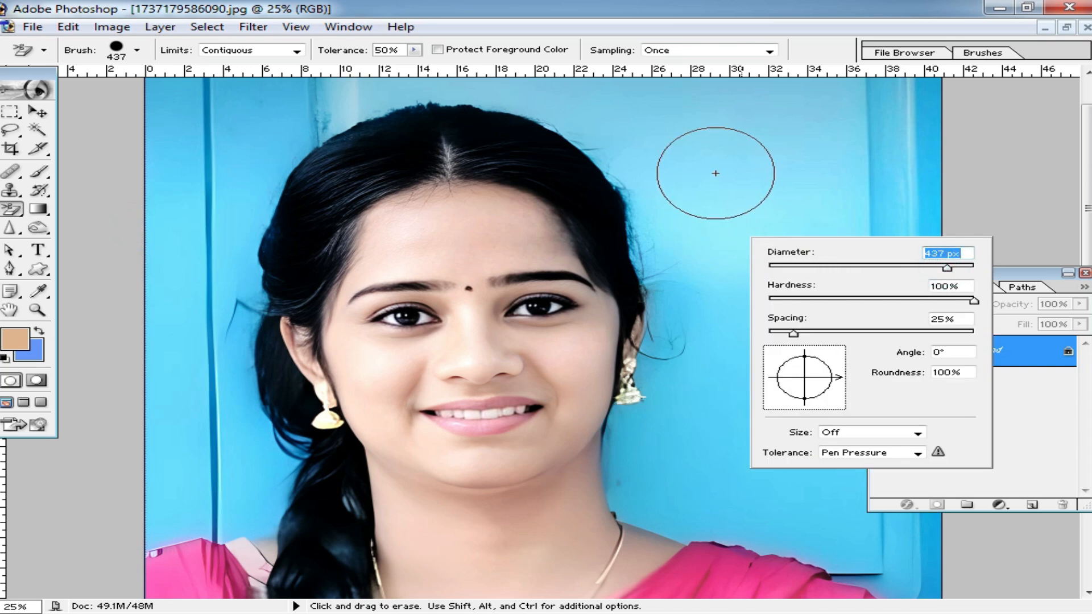
click(725, 172)
mouse_move(725, 173)
mouse_down()
mouse_move(645, 152)
mouse_move(676, 219)
mouse_move(590, 149)
mouse_up()
mouse_move(420, 110)
mouse_down()
mouse_move(524, 116)
mouse_move(362, 112)
mouse_move(560, 117)
mouse_up()
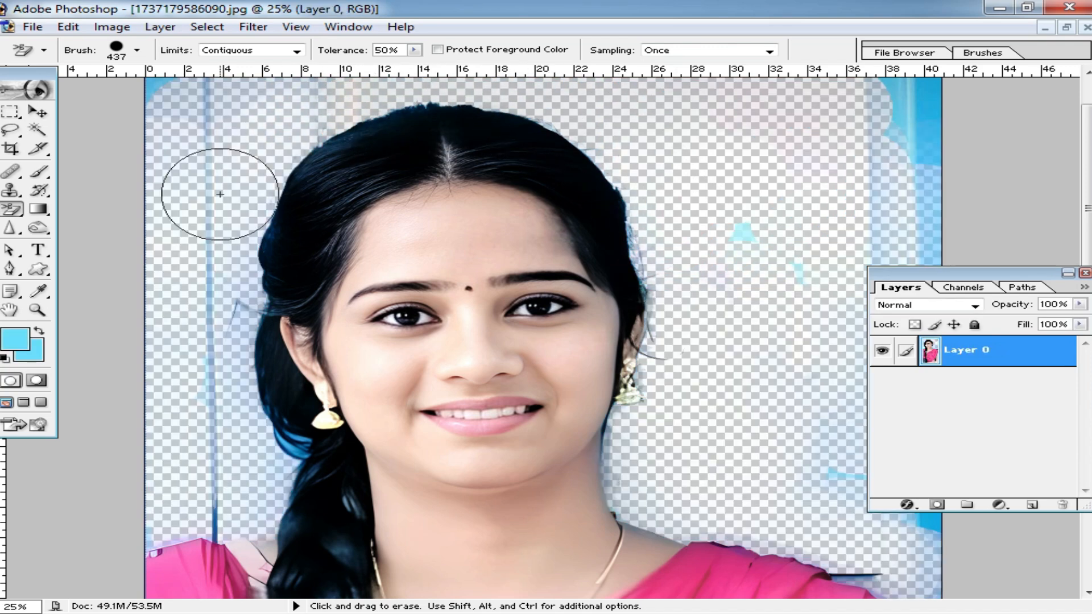
mouse_move(215, 190)
mouse_down()
mouse_move(201, 322)
mouse_move(227, 546)
mouse_up()
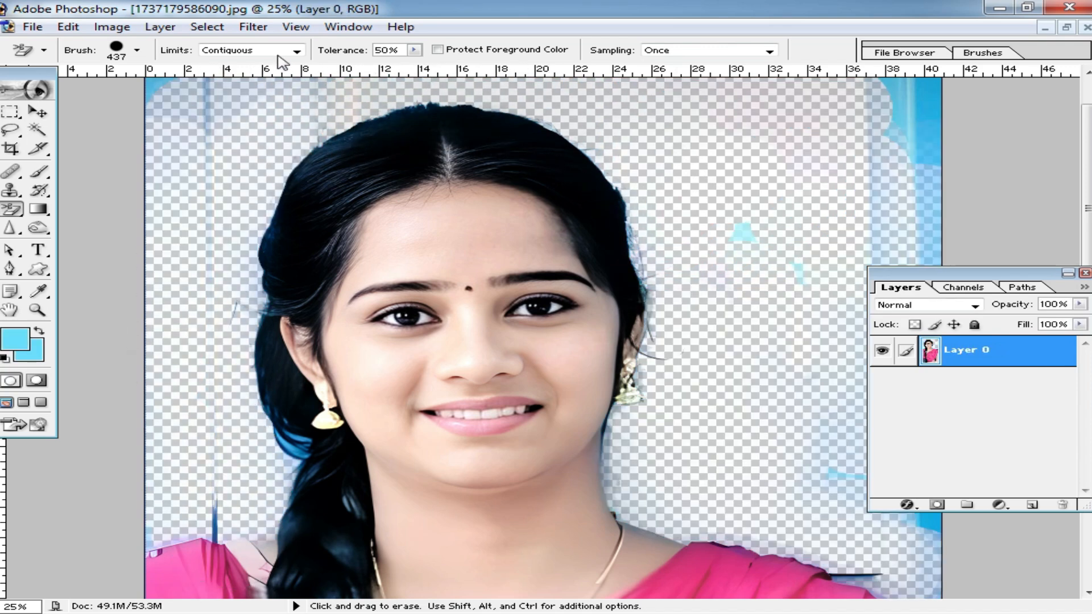
click(278, 51)
click(267, 59)
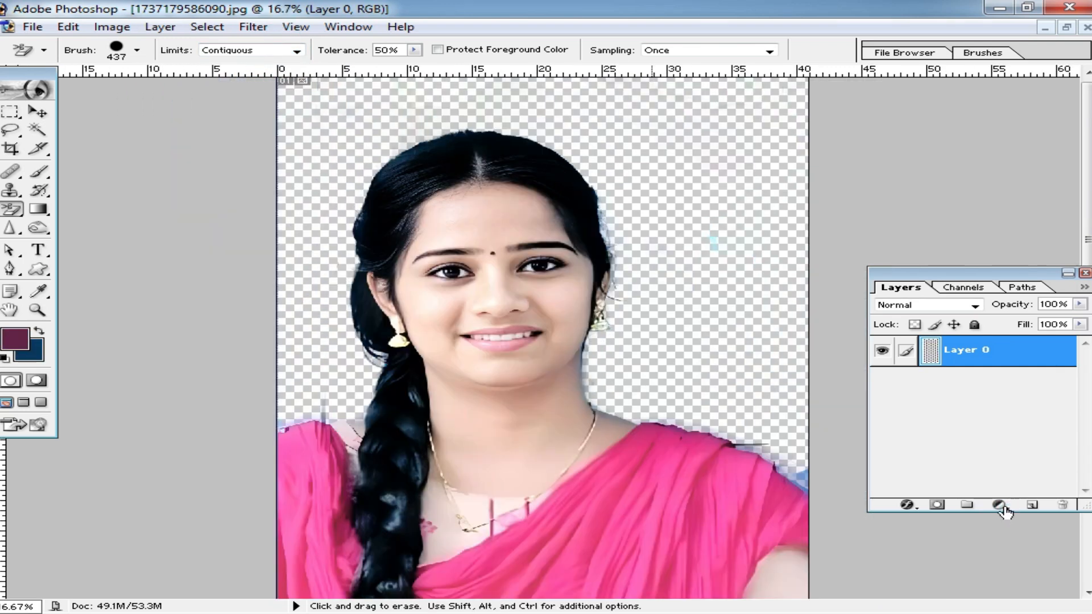
Add a light purple Solid Color fill layer and place it beneath the cut-out portrait in Layer 0.
click(998, 504)
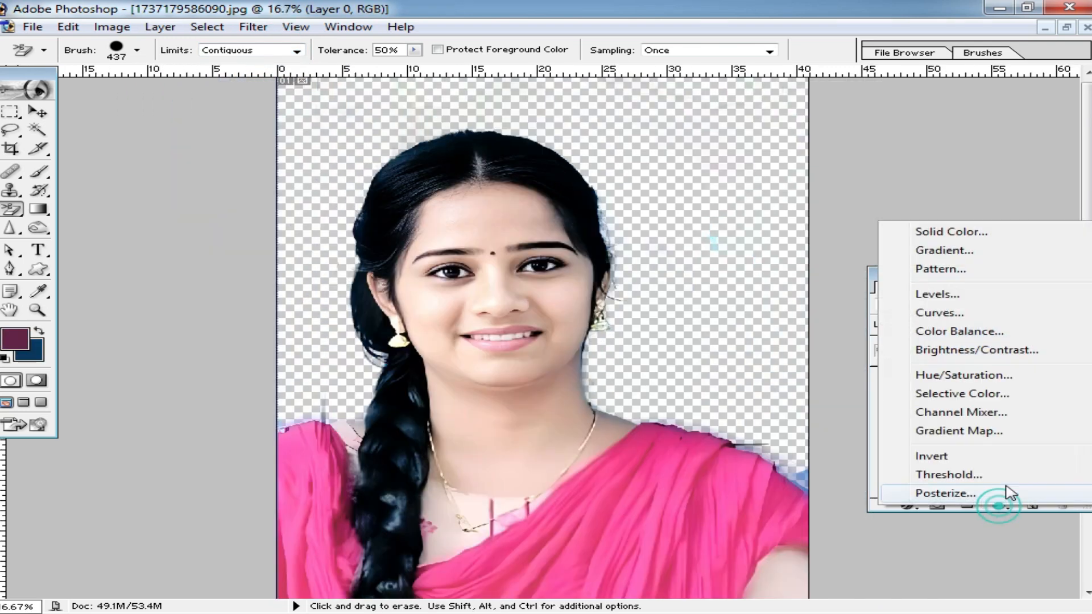
click(951, 233)
click(705, 312)
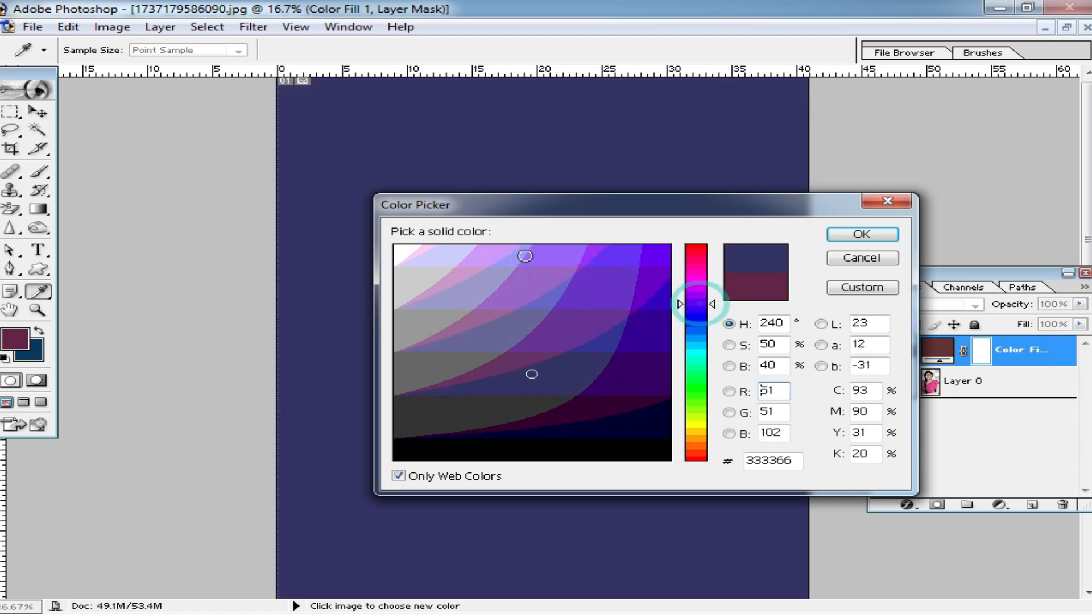
click(501, 252)
click(861, 234)
drag(1022, 349, 1070, 435)
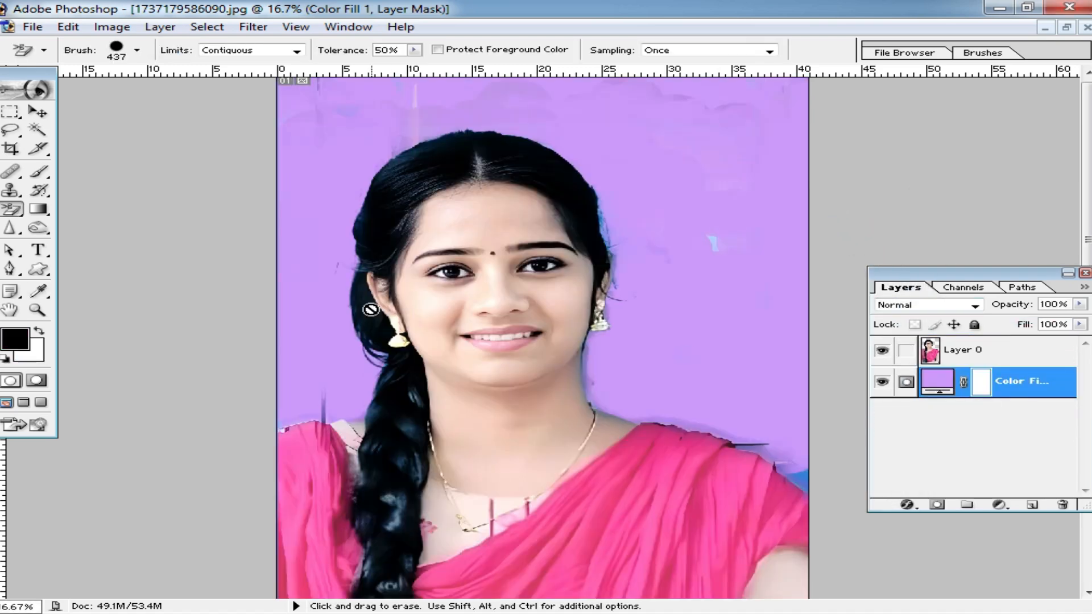
Erase the leftover backdrop patches around the woman on Layer 0 using the regular Eraser with a 414 px brush.
ctrl+click(403, 275)
alt+click(560, 268)
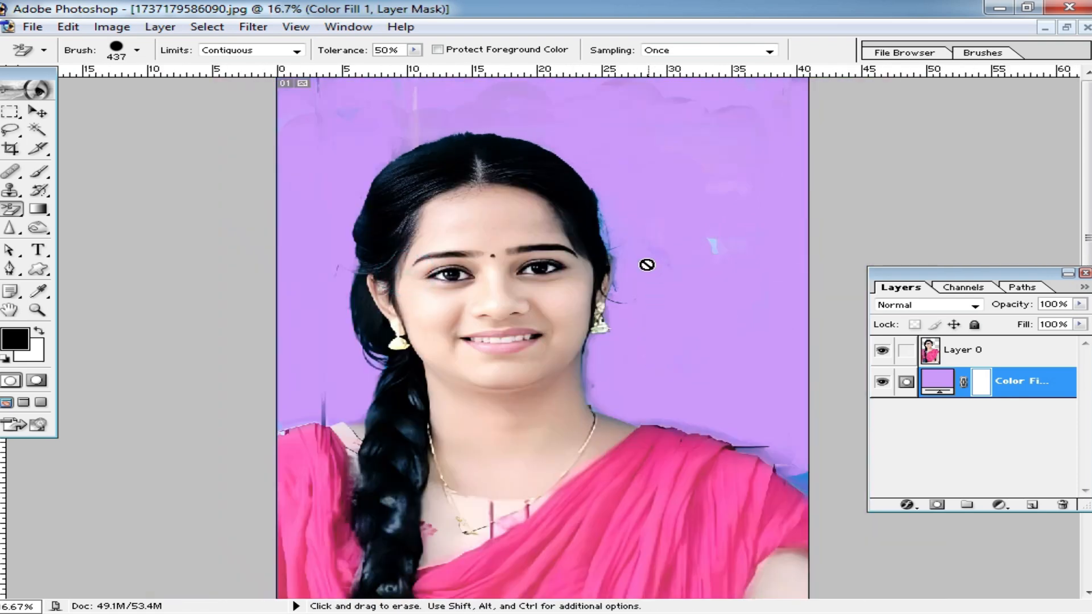
click(999, 350)
click(17, 213)
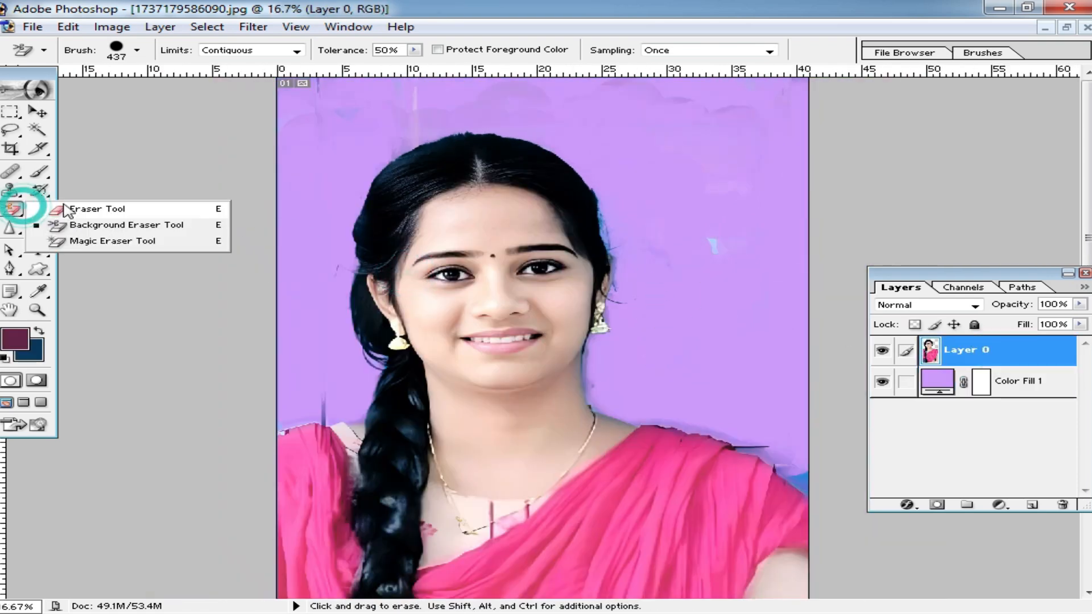
click(86, 205)
right_click(380, 159)
click(581, 187)
click(451, 87)
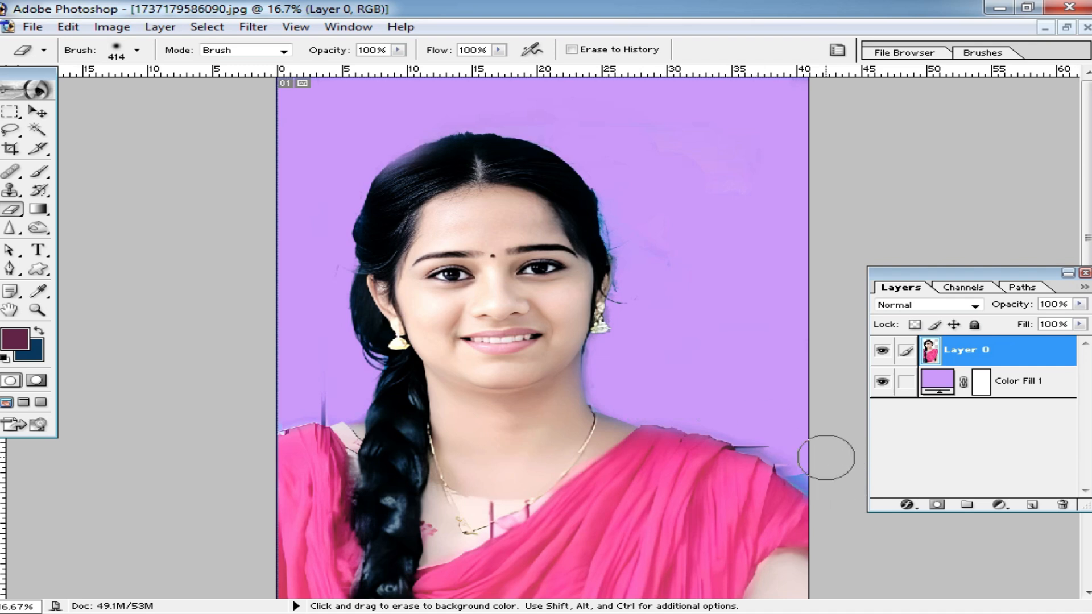
Clear the Crop tool's fixed dimensions and frame the woman's head and shoulders for cropping.
click(11, 149)
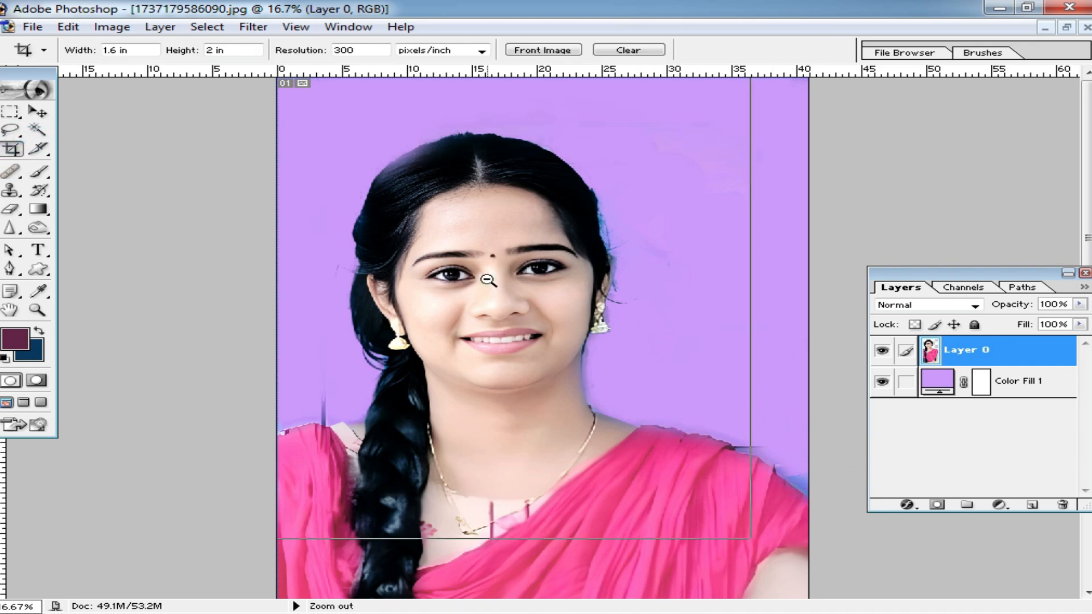
key(ctrl+minus)
click(649, 51)
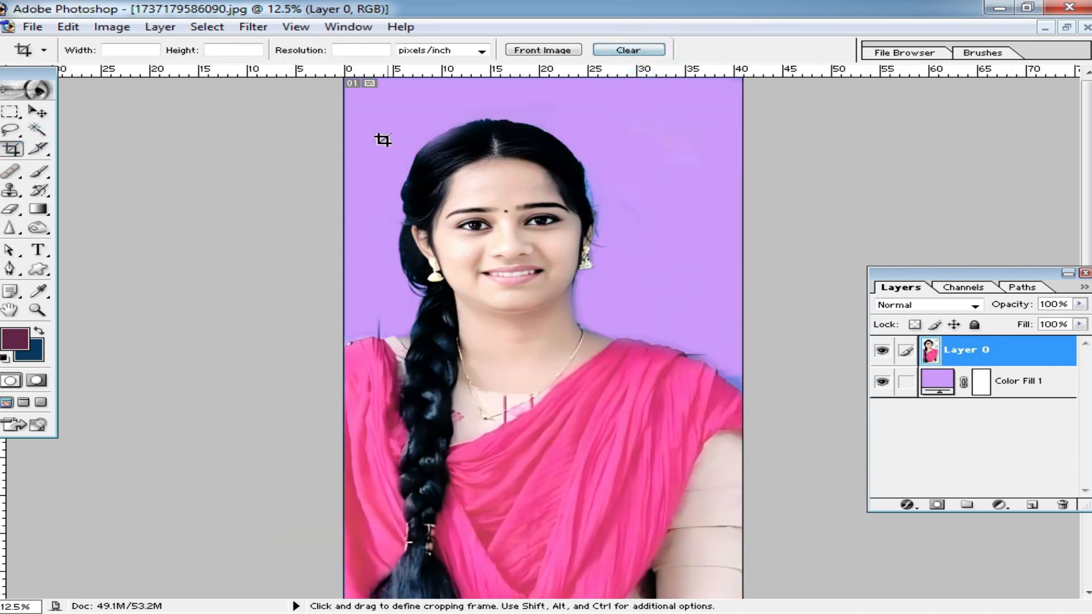
drag(713, 508, 714, 509)
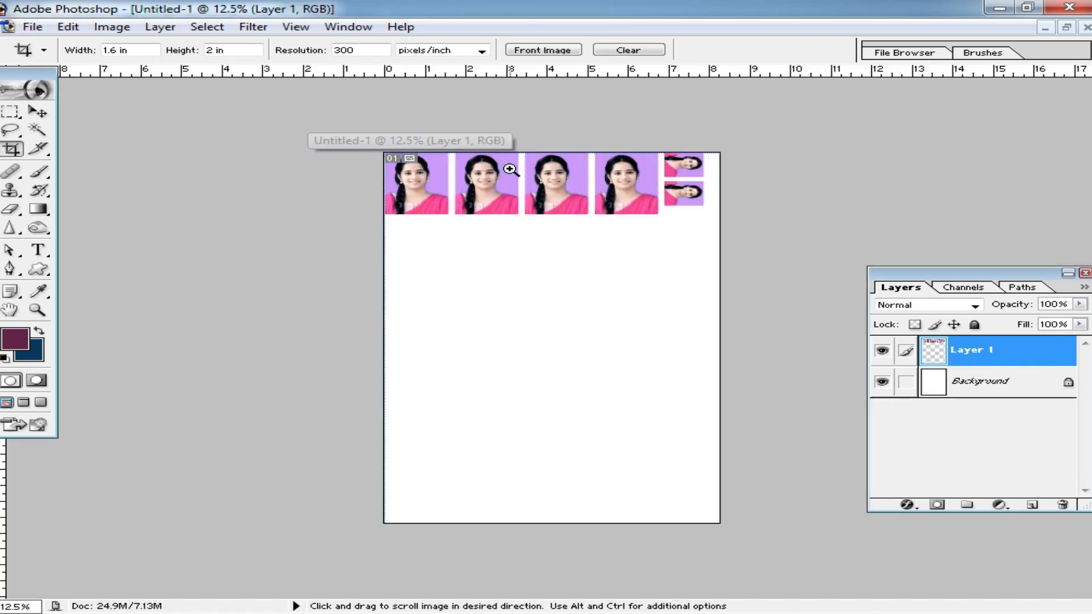
Send the photo sheet in Untitled-1 to the printer setup with the image scaled to fit the media.
ctrl+click(511, 170)
ctrl+click(515, 170)
ctrl+click(516, 171)
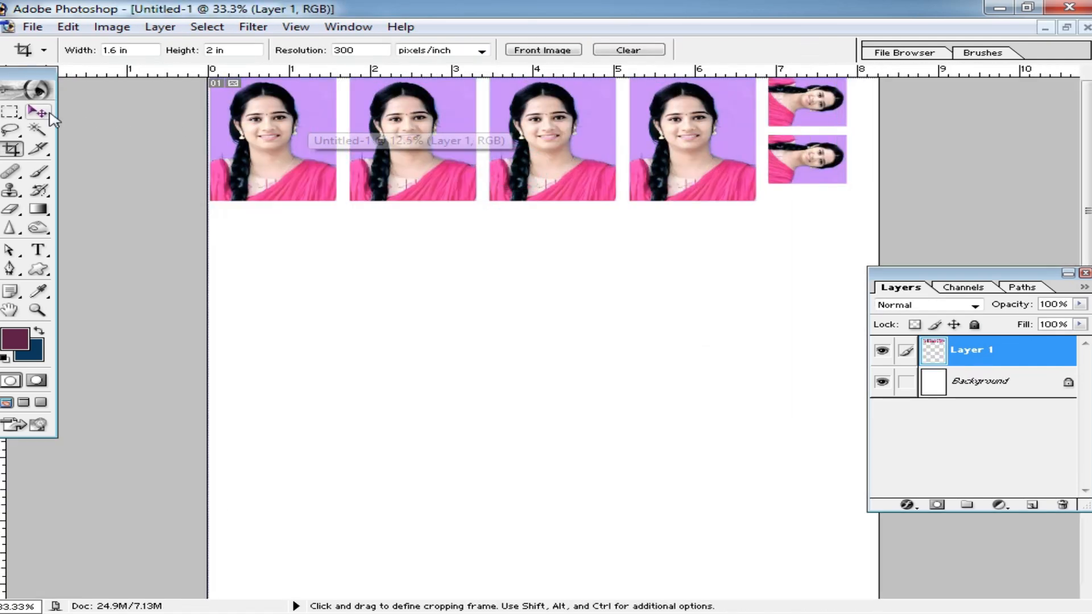
click(38, 112)
ctrl+click(522, 135)
drag(505, 154, 506, 155)
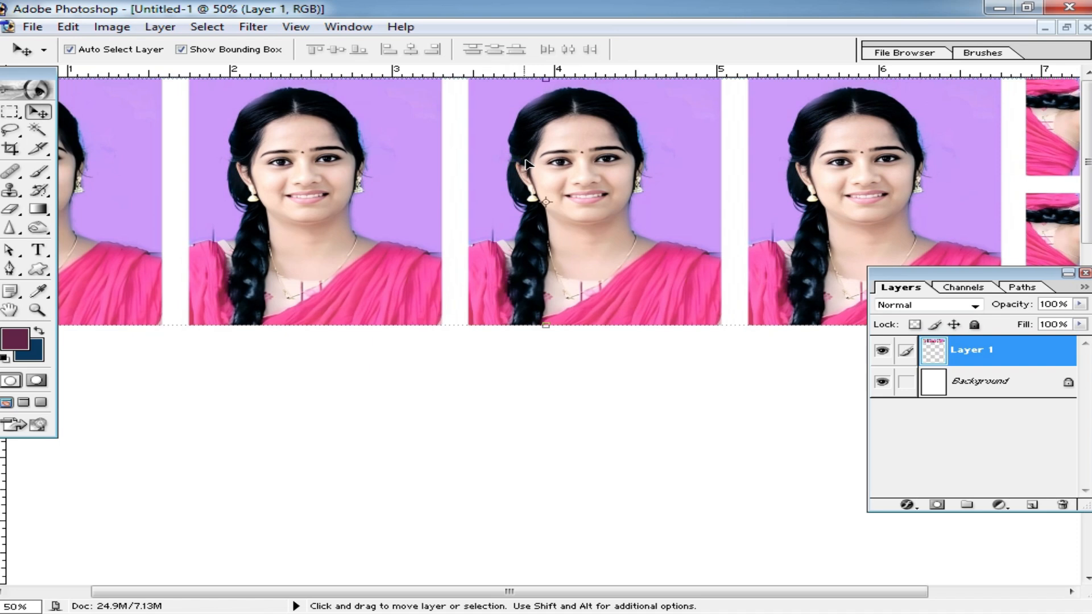
key(ctrl+alt+p)
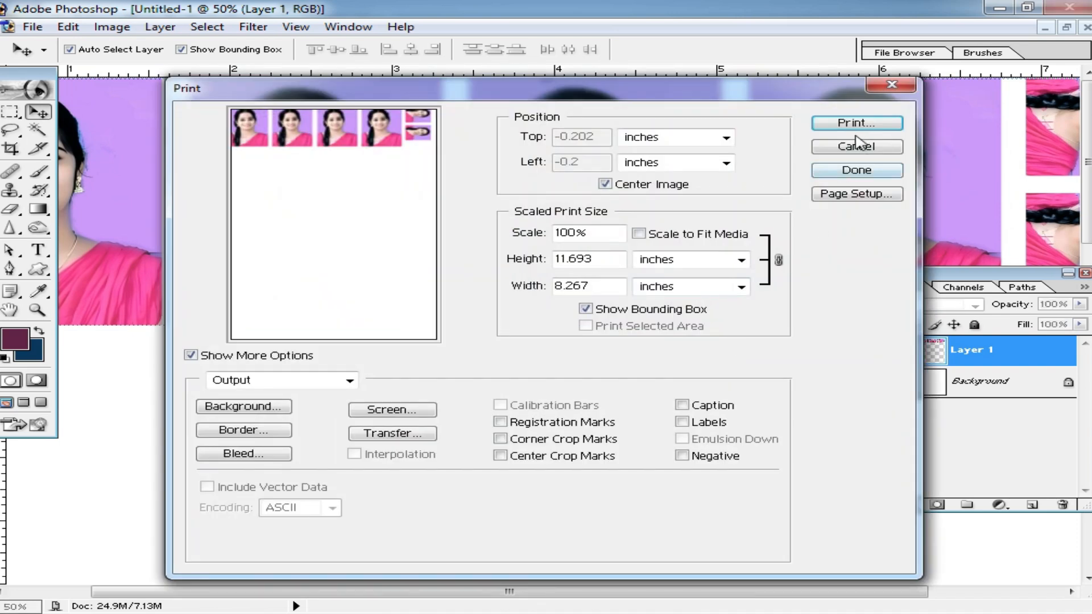
click(638, 234)
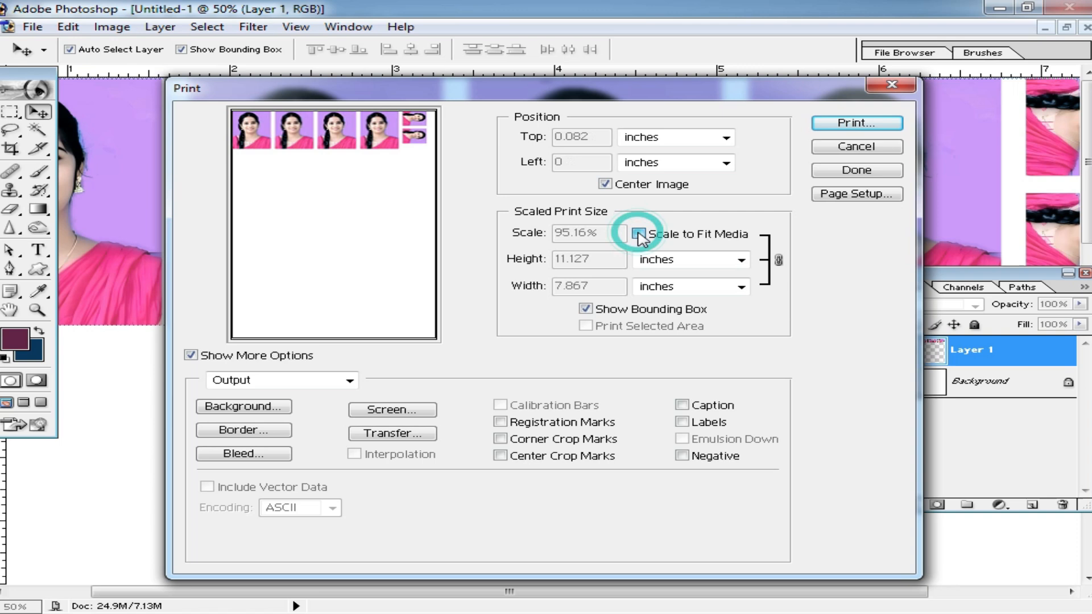
click(839, 124)
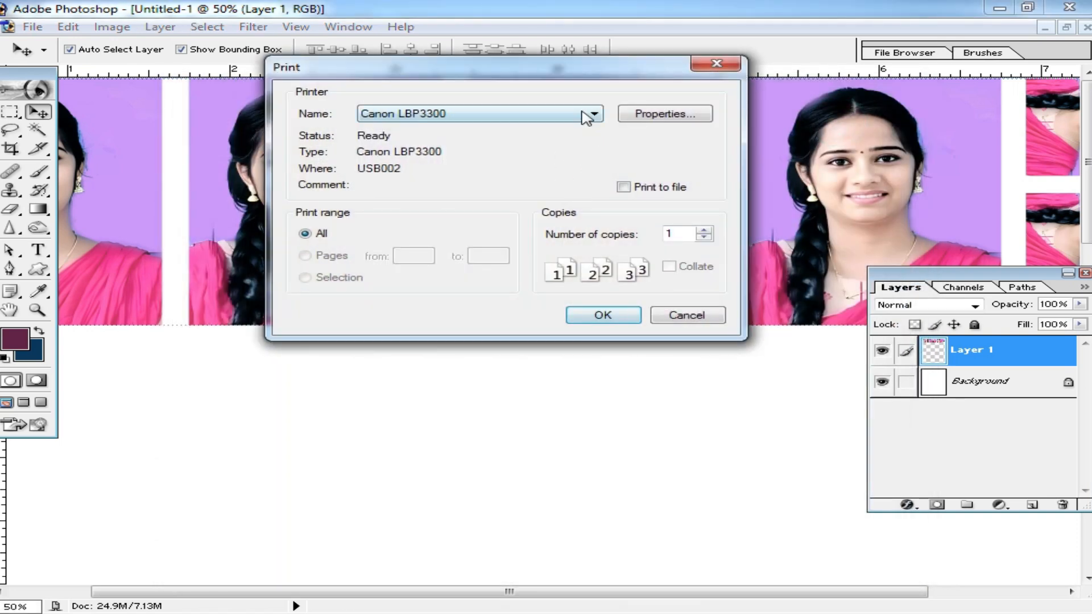
Select the EPSON L130 Series (Copy 1) printer and open its properties.
click(586, 117)
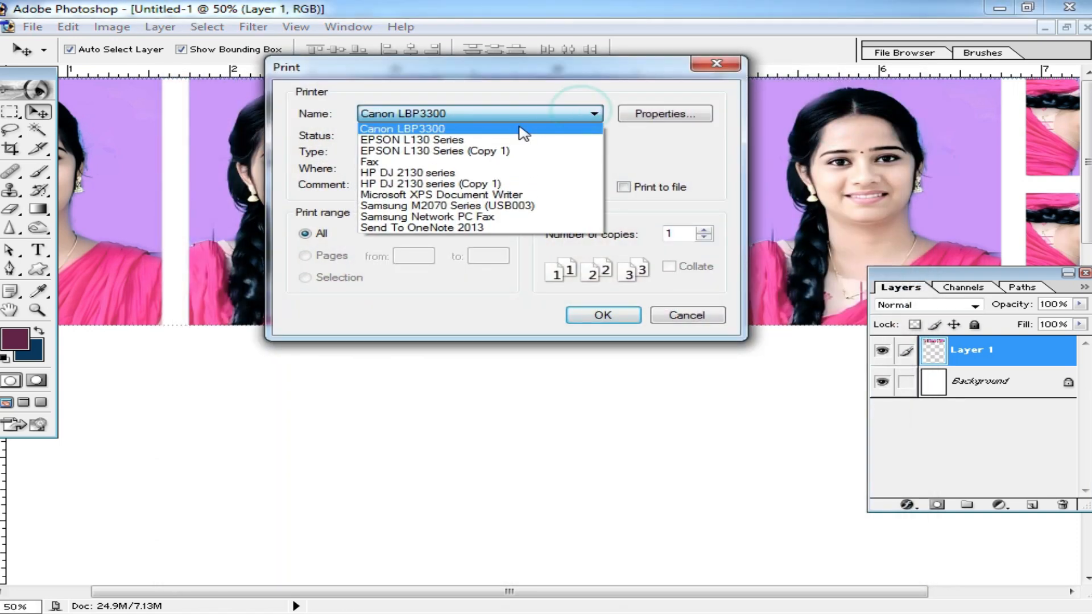
click(503, 151)
click(683, 118)
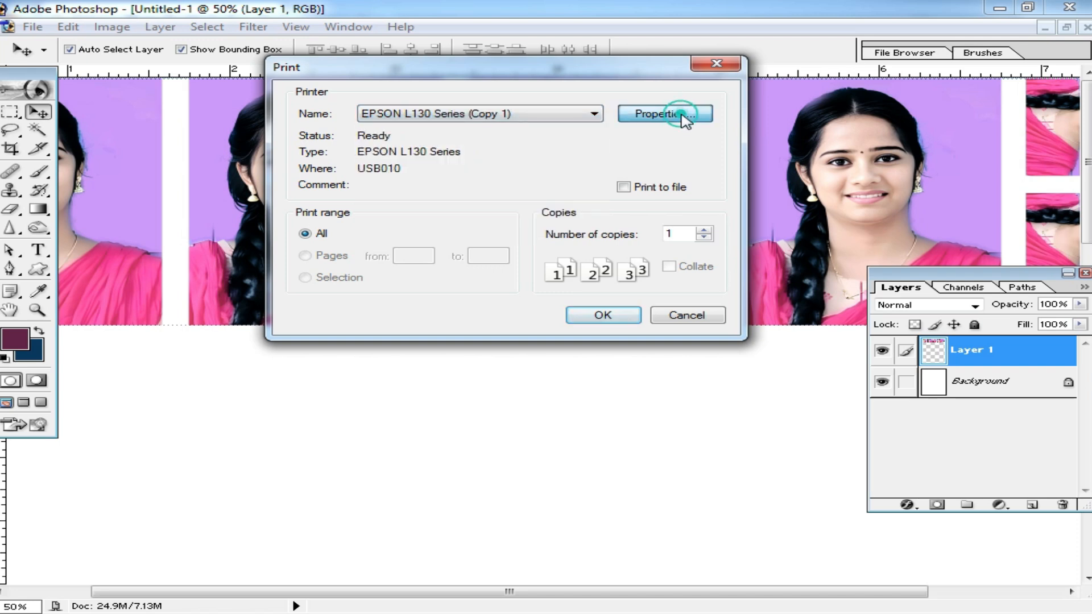
Set the printer's document size to A4 210 x 297 mm and paper type to Epson Premium Glossy, and open the additional quality settings.
click(770, 168)
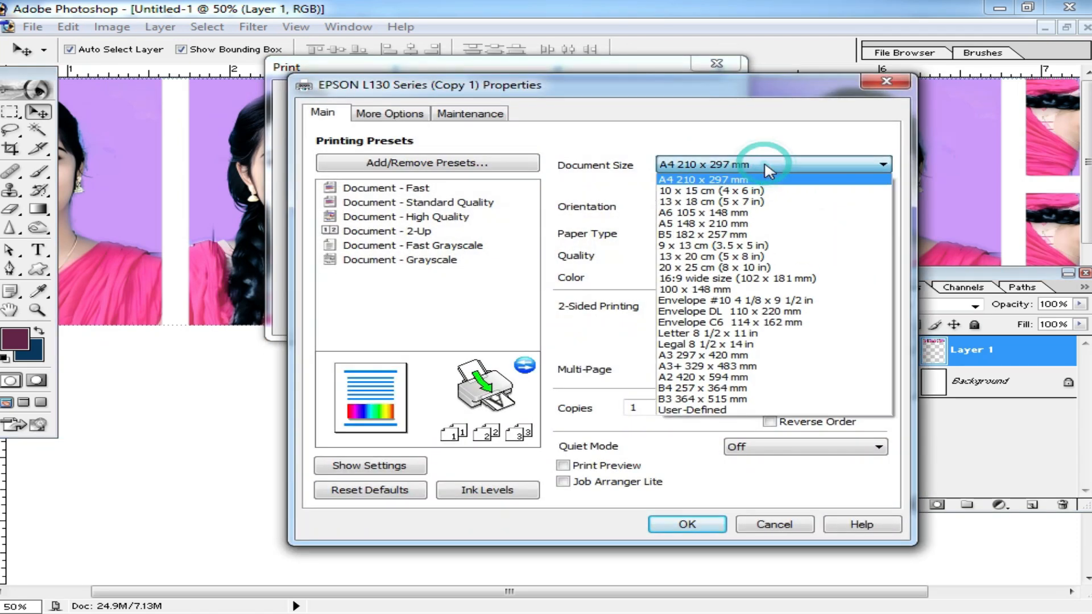
click(707, 181)
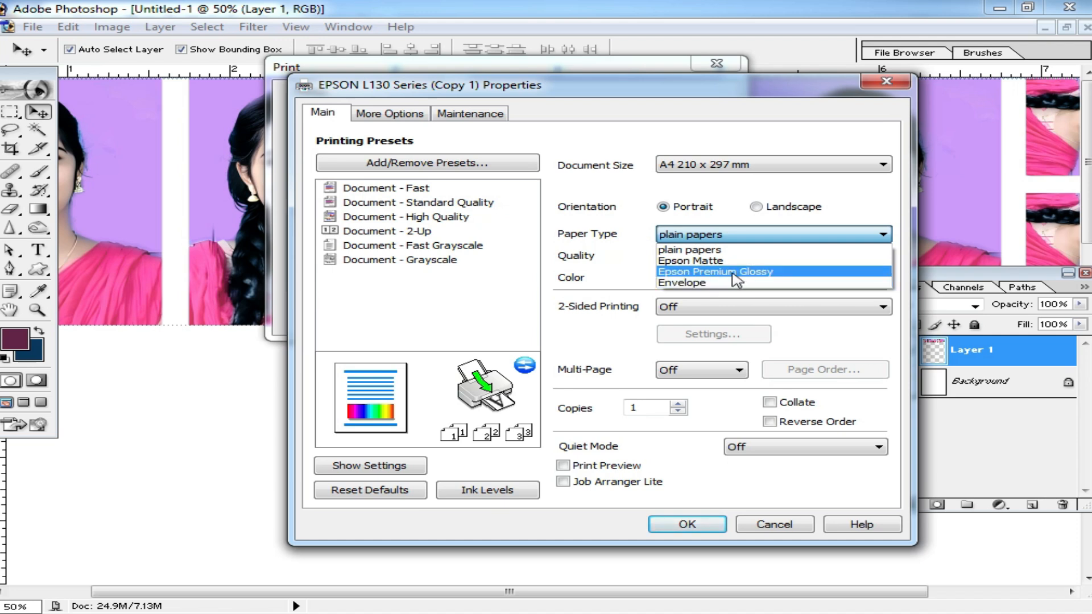
click(737, 278)
click(700, 258)
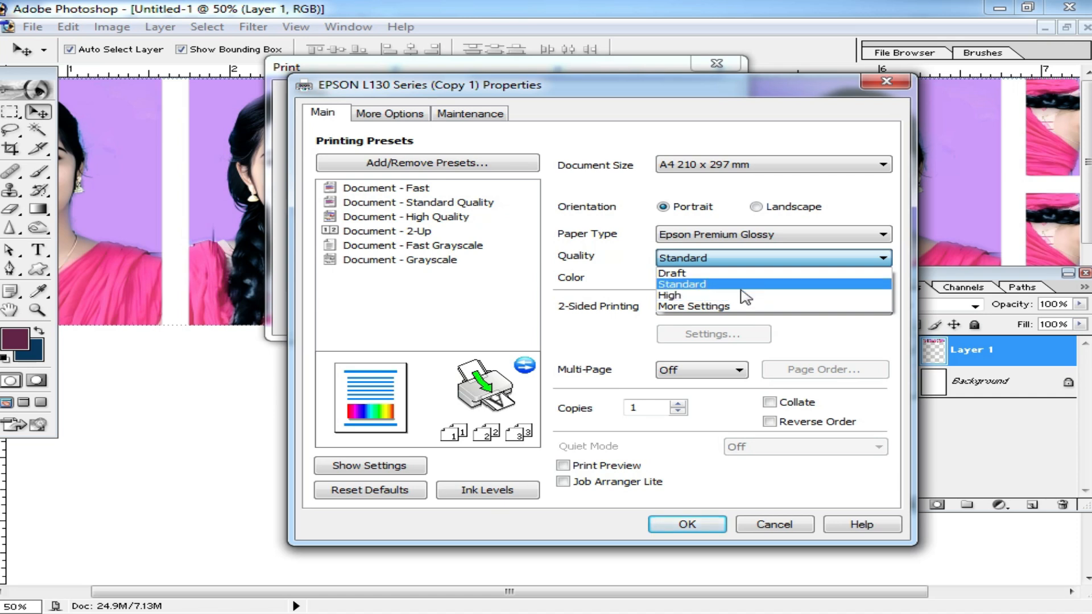
click(699, 307)
drag(464, 201, 597, 216)
click(499, 264)
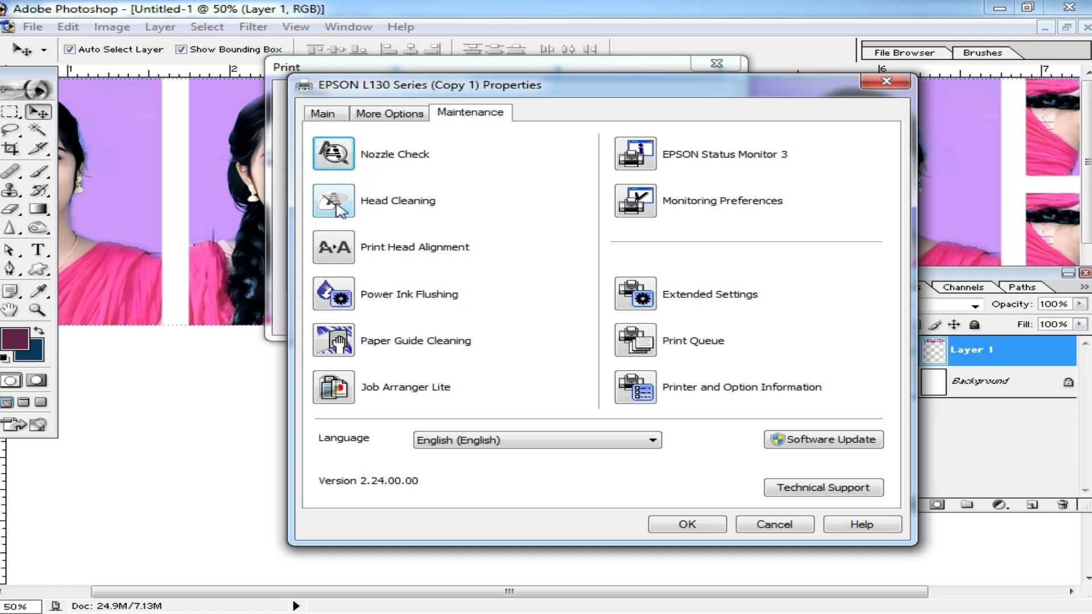
Open the printer's Nozzle Check utility, close it without printing the pattern, and leave the printer properties.
click(332, 155)
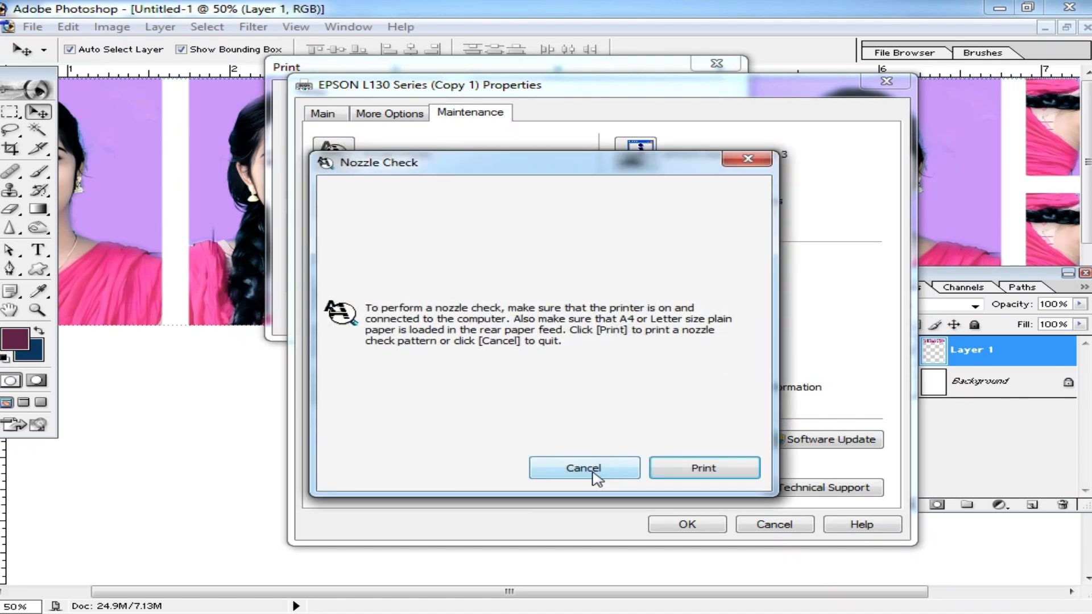
drag(622, 164, 648, 201)
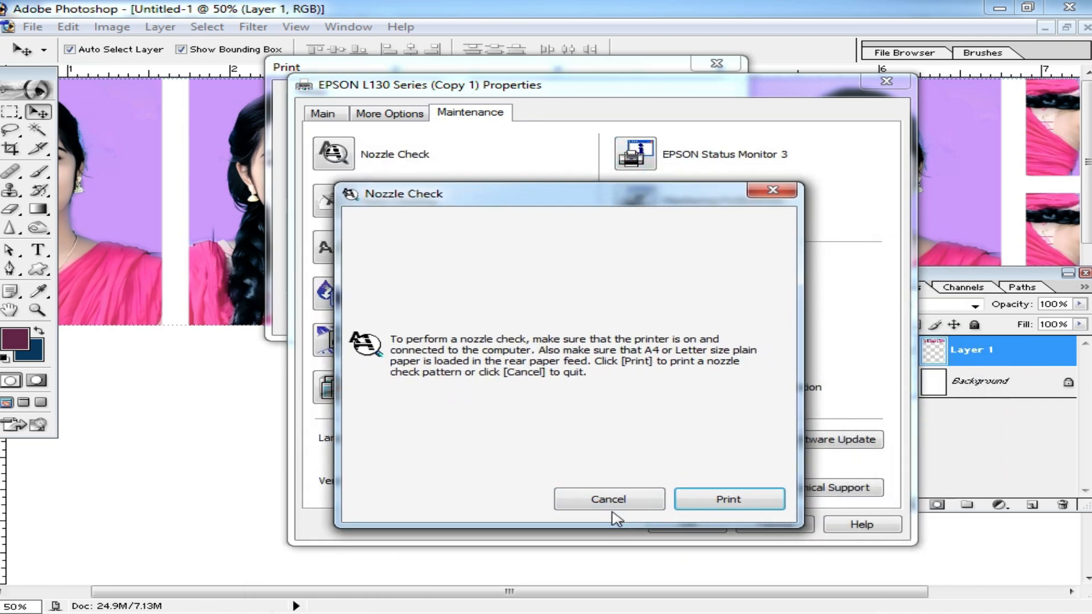
click(772, 190)
click(885, 84)
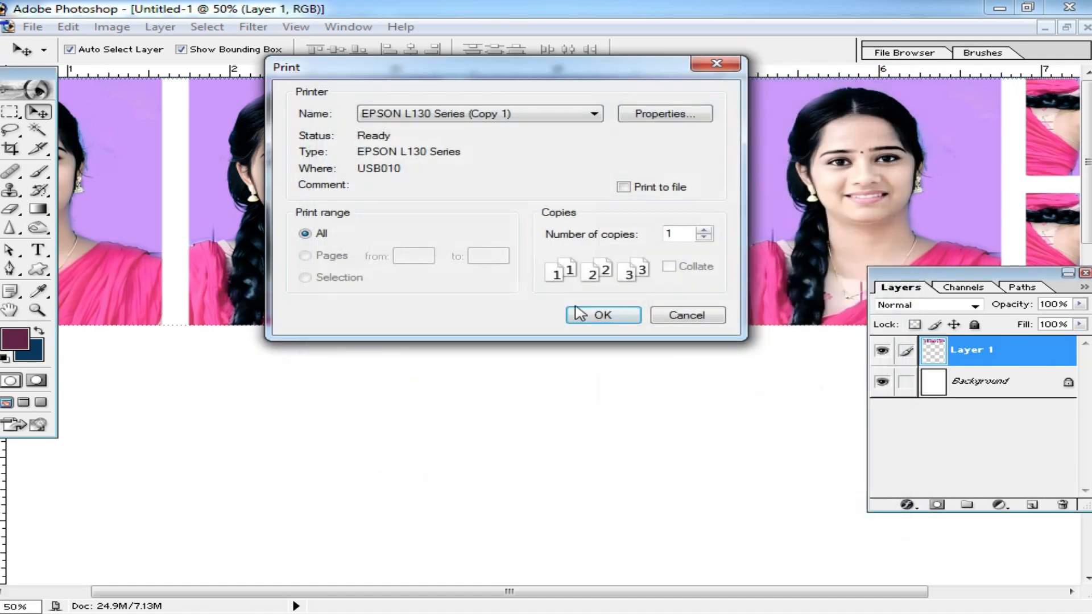
Set the printer's paper type to Epson Premium Glossy and quality to High, accept the properties, and cancel the print job.
click(668, 113)
click(747, 236)
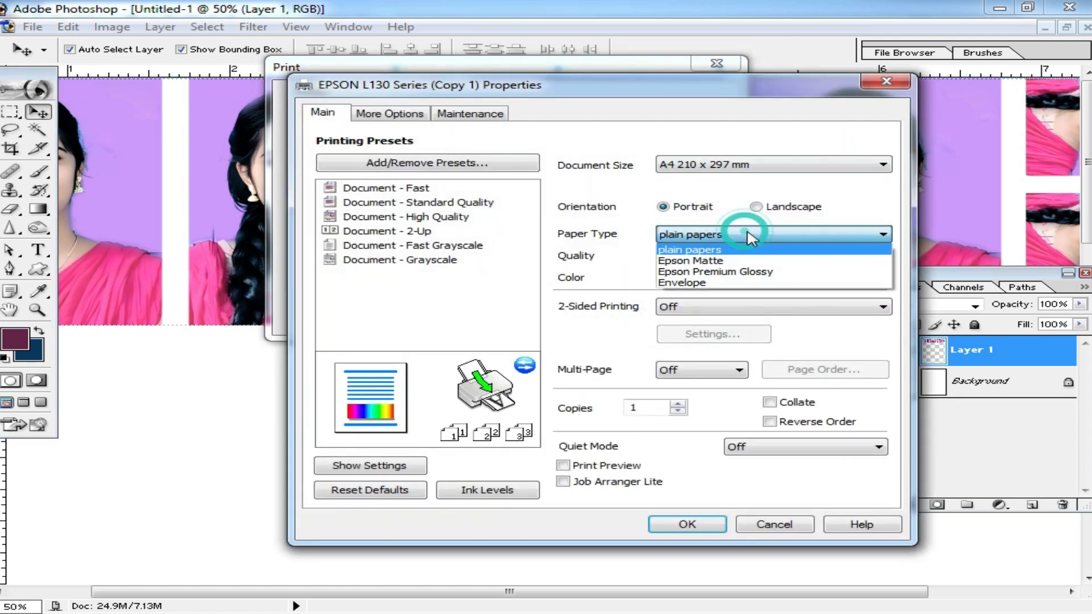
click(751, 273)
click(765, 258)
click(713, 295)
click(682, 524)
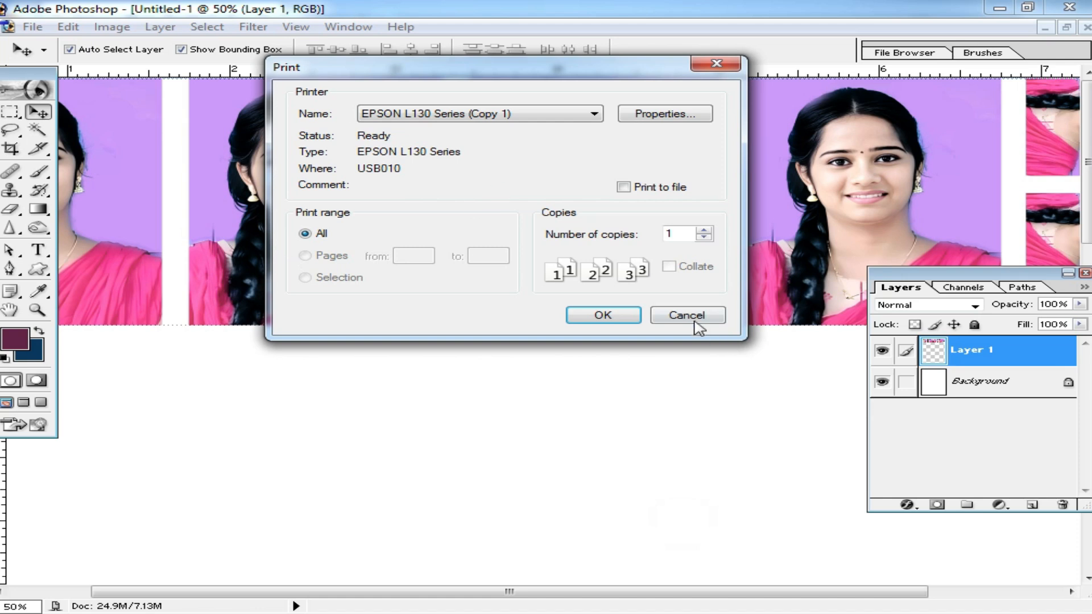
click(690, 316)
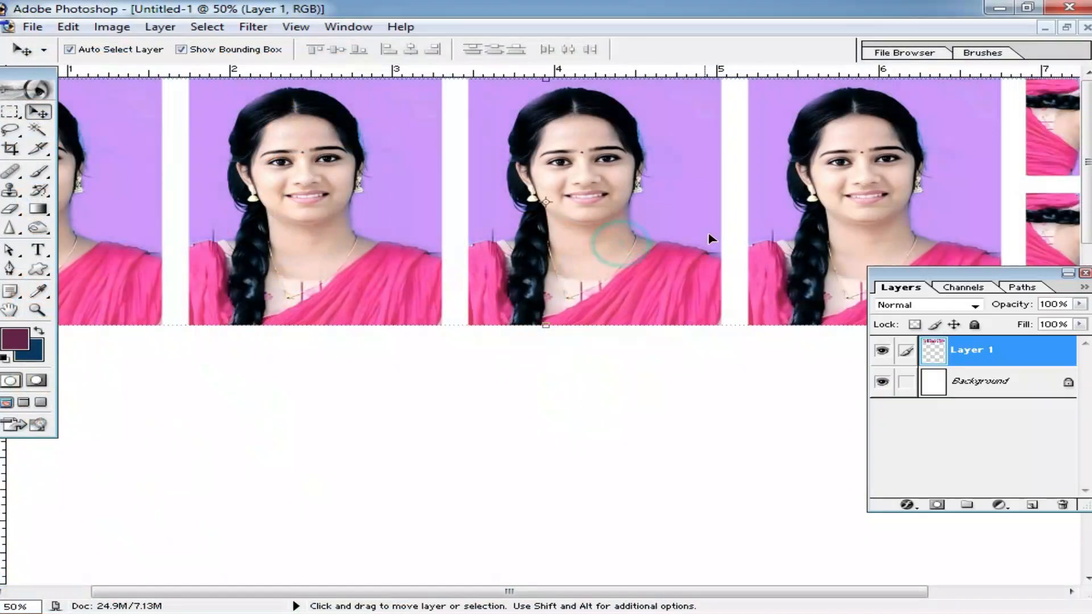
Float the Untitled-1 document in its own window and arrange it beside the 1737179586090.jpg window.
click(1065, 27)
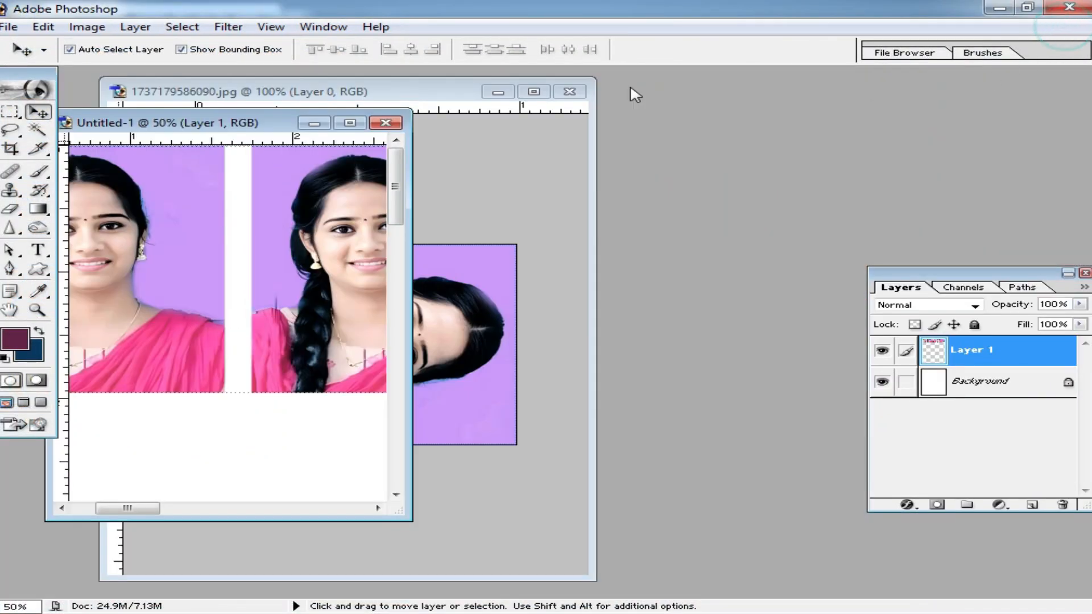
drag(214, 117, 694, 150)
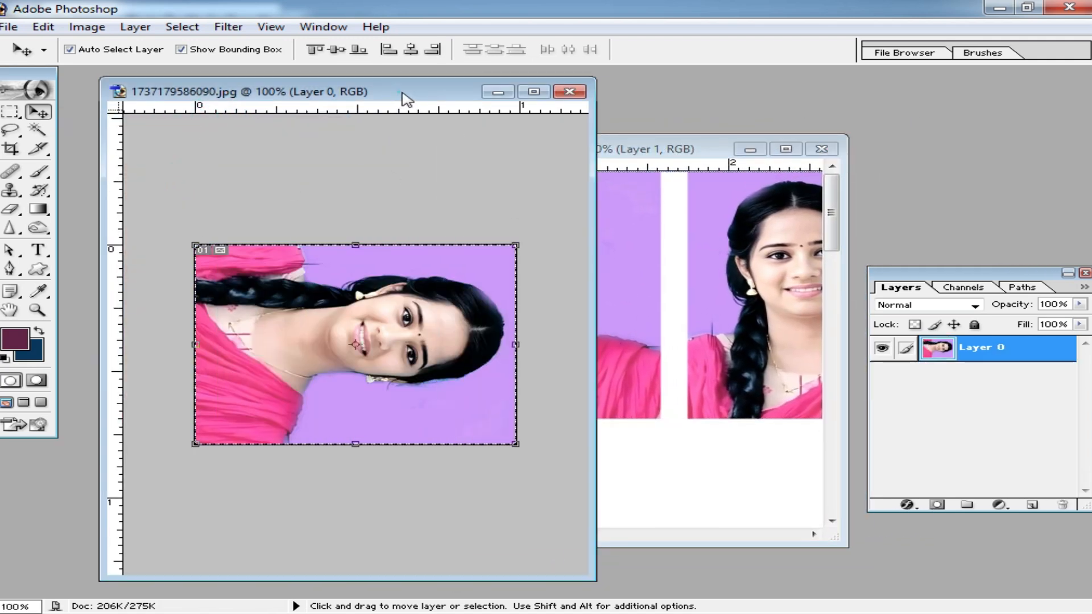
drag(402, 97, 491, 105)
Step the portrait in 1737179586090.jpg back to its upright, larger version and fit it within its window at 66.7%.
key(ctrl+0)
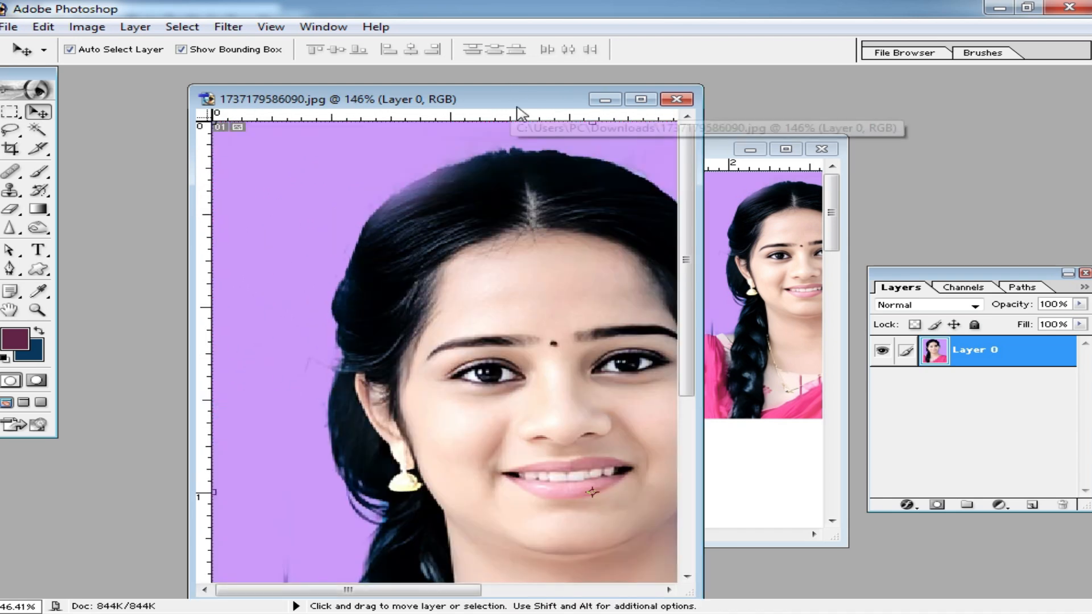
drag(514, 97, 434, 82)
alt+click(523, 236)
alt+click(523, 235)
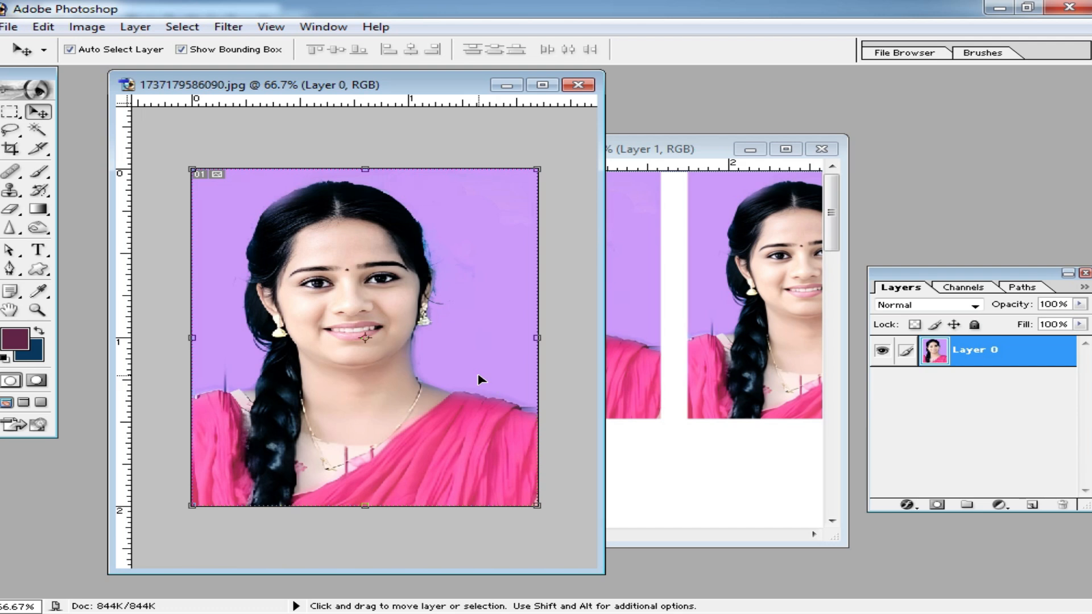
Display the Untitled-1 photo sheet at 25% and place its window partly over the portrait window so both can be compared.
mouse_move(434, 85)
mouse_down()
mouse_move(446, 70)
mouse_move(435, 72)
mouse_up()
drag(684, 146, 696, 127)
alt+click(709, 257)
alt+click(709, 257)
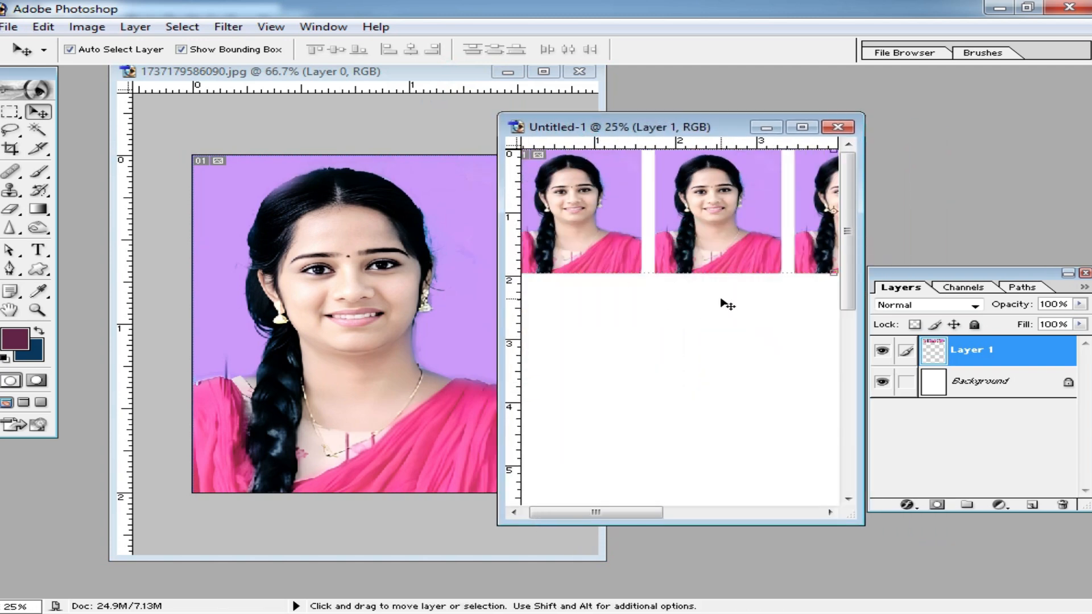
drag(386, 82, 470, 78)
click(677, 129)
drag(676, 130, 628, 148)
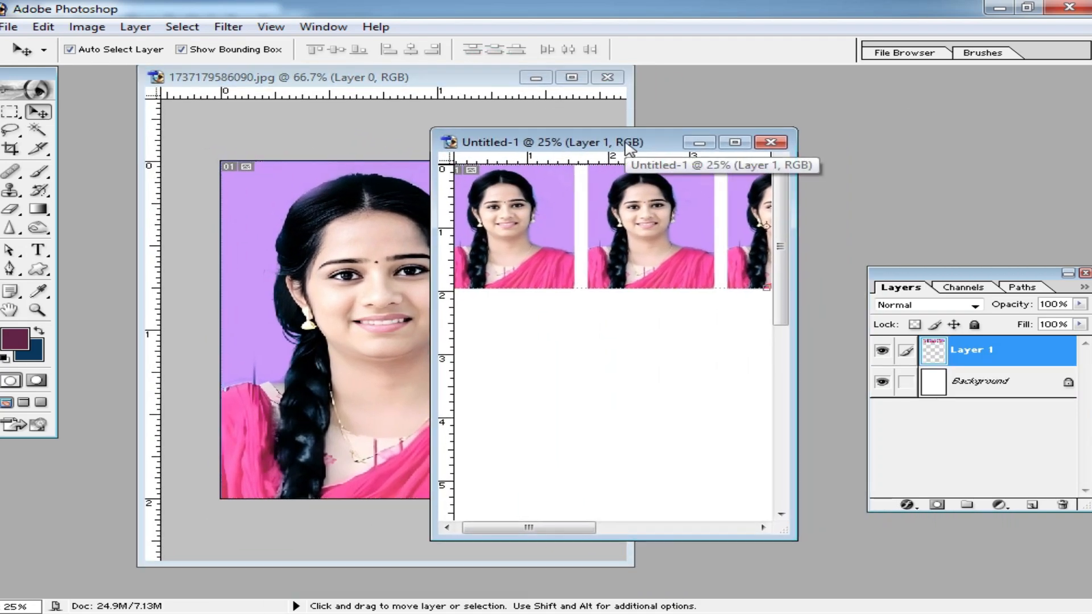